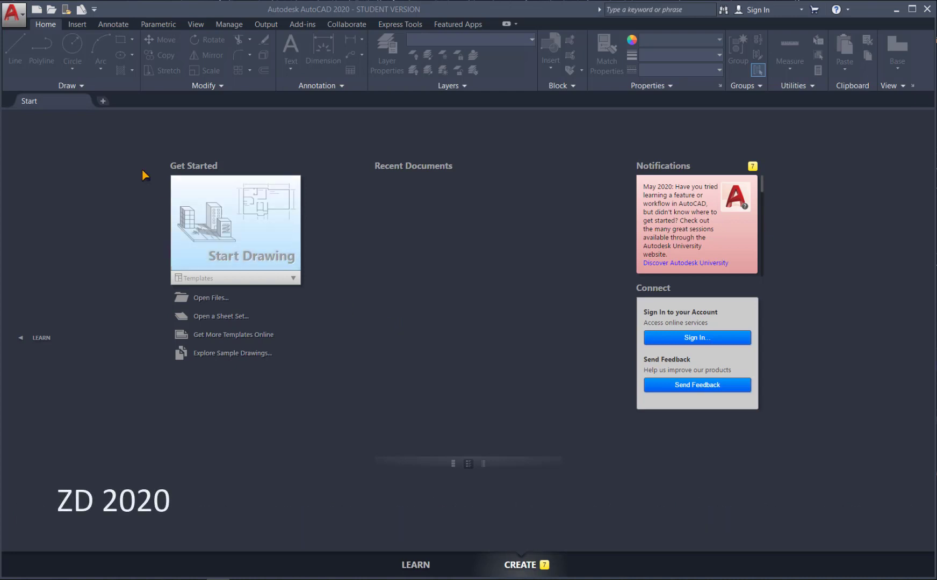
Create a new drawing from the acad template
{"action": "left_click", "coordinate": [19, 18]}
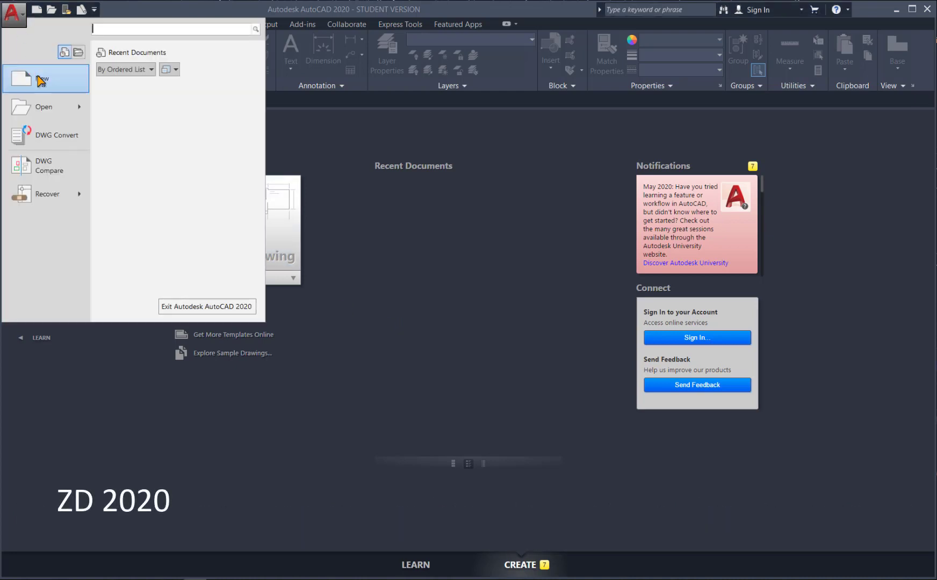
{"action": "left_click", "coordinate": [39, 78]}
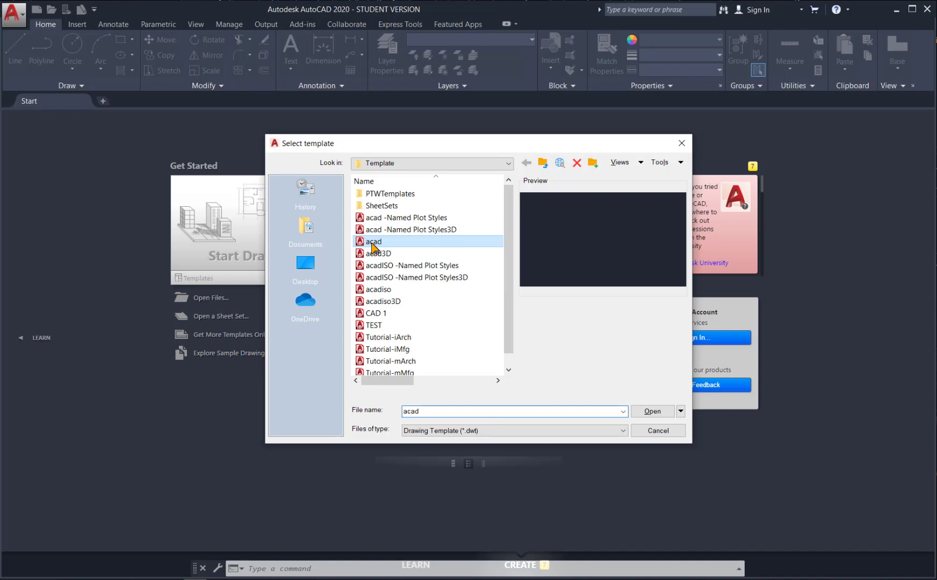
{"action": "left_click", "coordinate": [644, 413]}
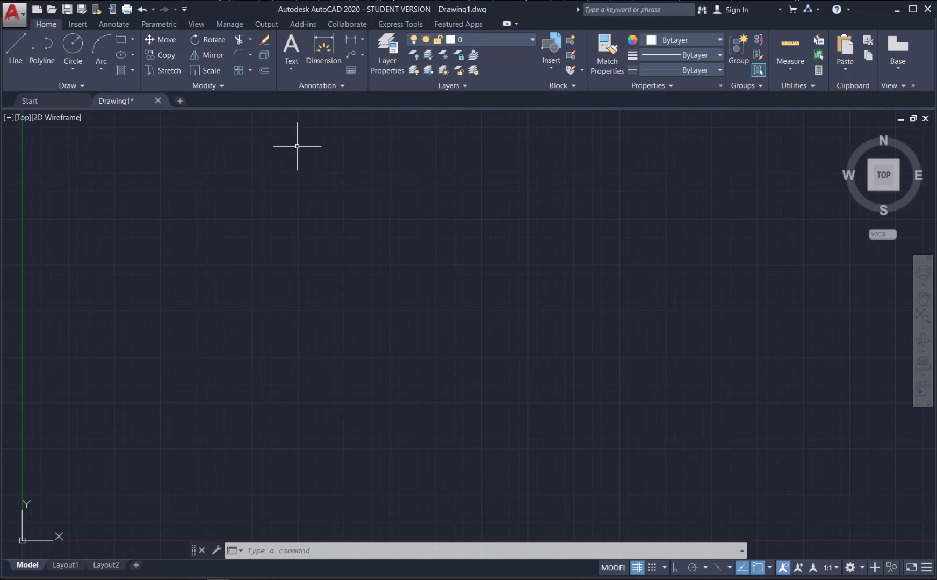
Add multiline text reading TEST in model space, slightly above and to the right of the origin
{"action": "left_click", "coordinate": [291, 51]}
{"action": "left_click", "coordinate": [54, 400]}
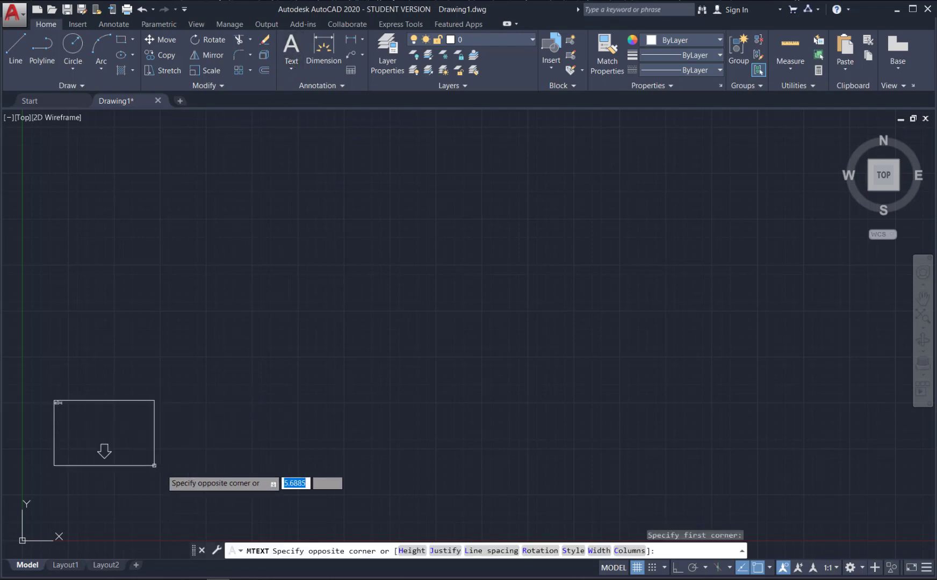
{"action": "left_click", "coordinate": [339, 480]}
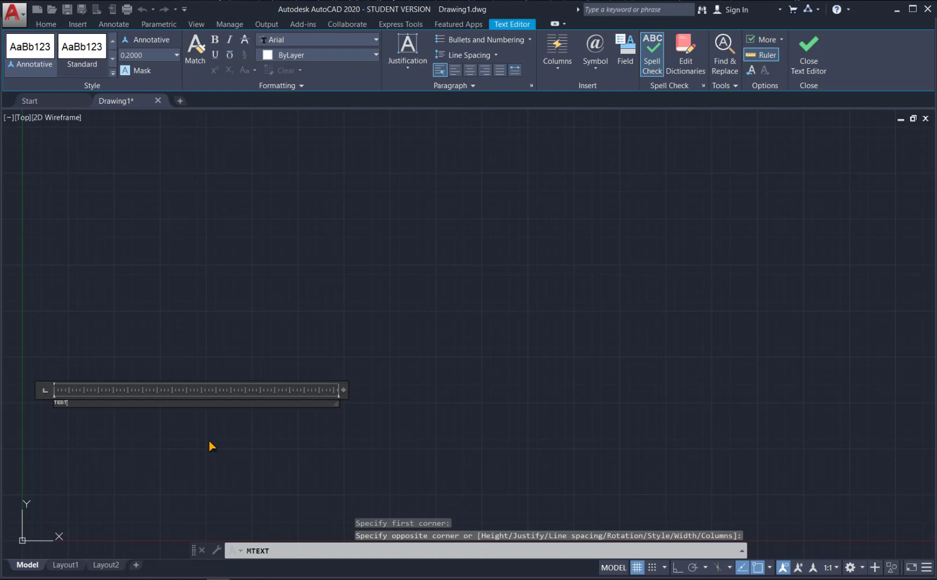
{"action": "left_click", "coordinate": [210, 446]}
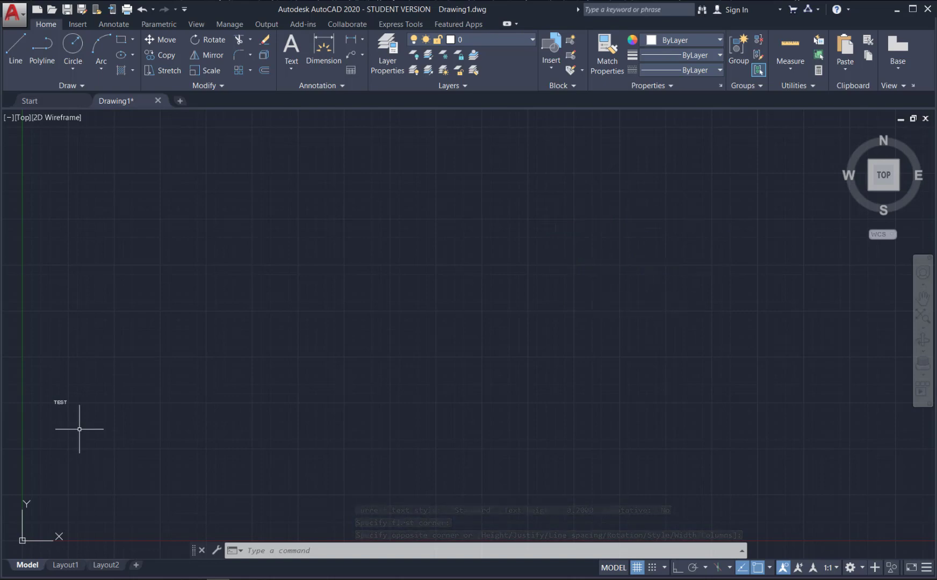
Save the drawing as a drawing template named Template Example, accepting the default description and English measurement
{"action": "left_click", "coordinate": [16, 19]}
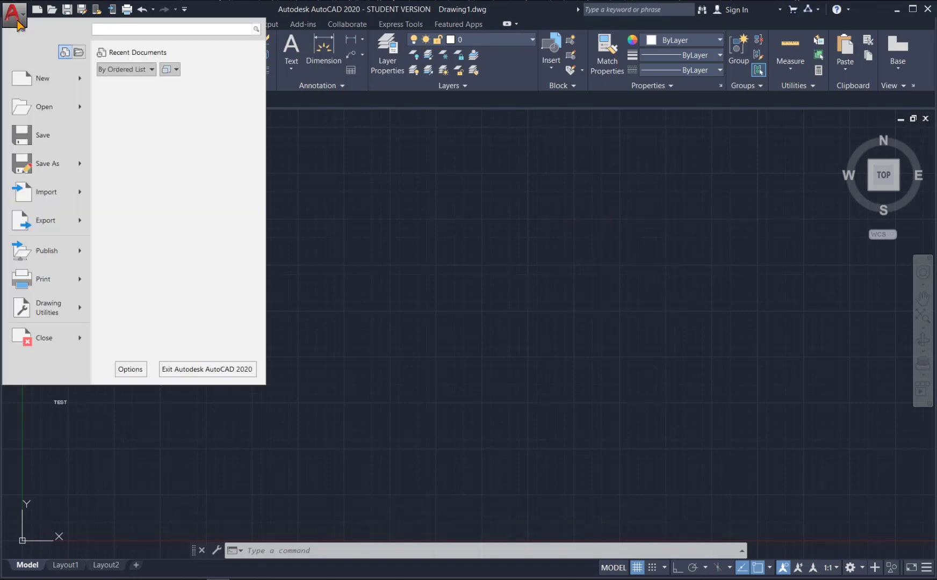
{"action": "mouse_move", "coordinate": [55, 163]}
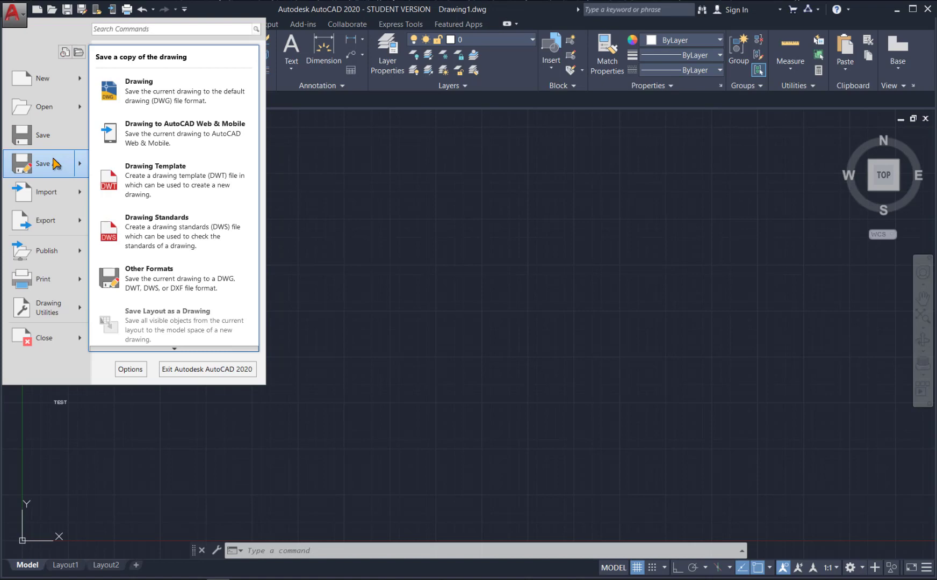
{"action": "left_click", "coordinate": [171, 181]}
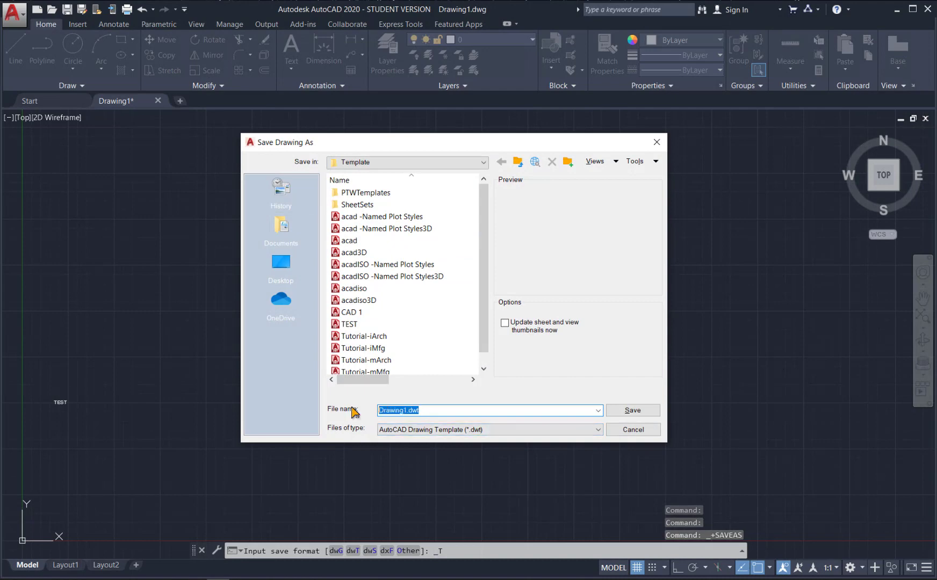
{"action": "type", "text": "T"}
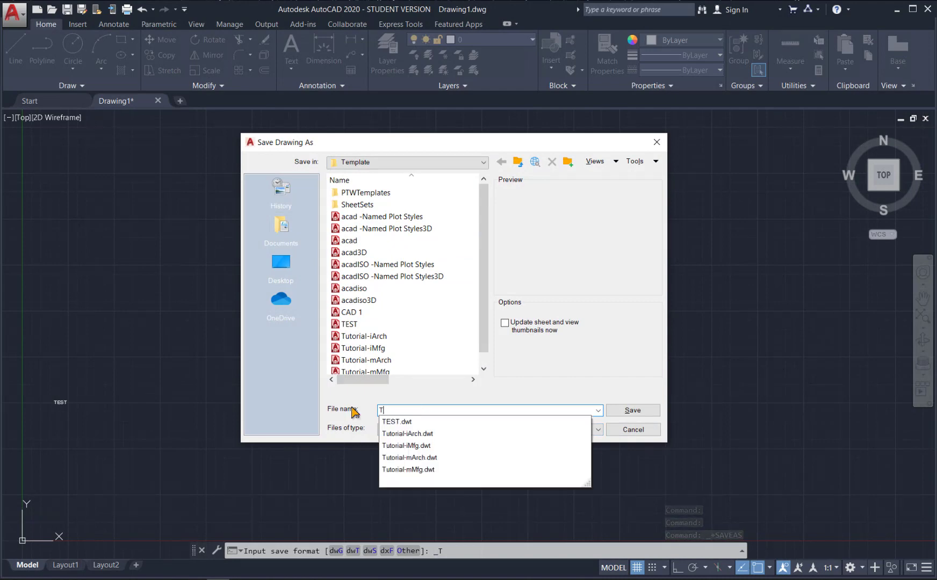
{"action": "type", "text": "emplate"}
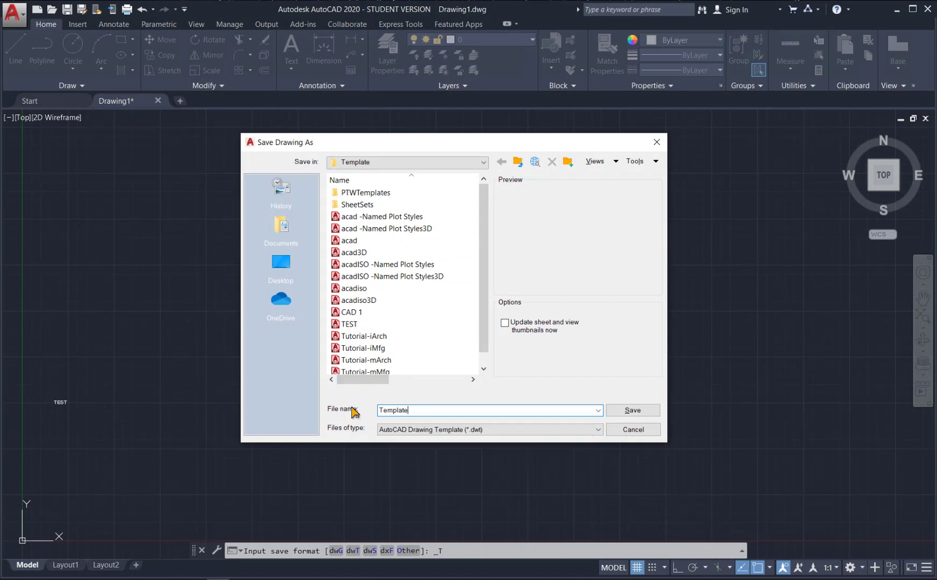
{"action": "type", "text": " Example"}
{"action": "left_click", "coordinate": [630, 410]}
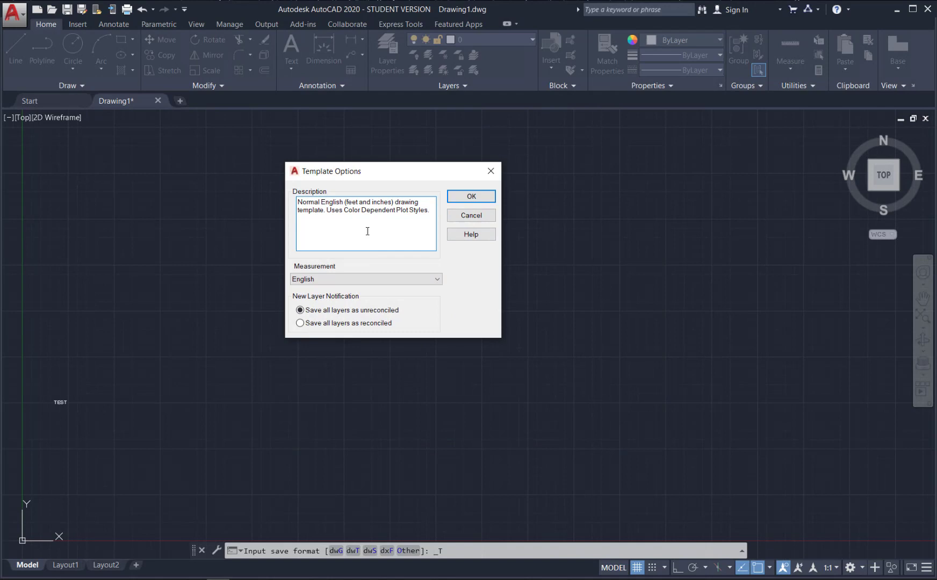
{"action": "left_click", "coordinate": [471, 197]}
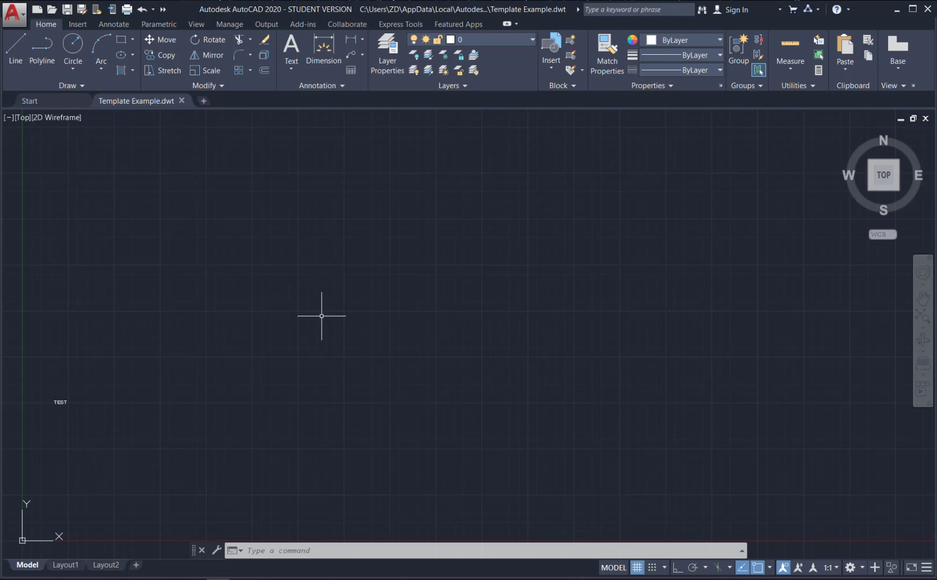
Create a new drawing from the Template Example template and check its Layout1 before returning to model space
{"action": "left_click", "coordinate": [13, 14]}
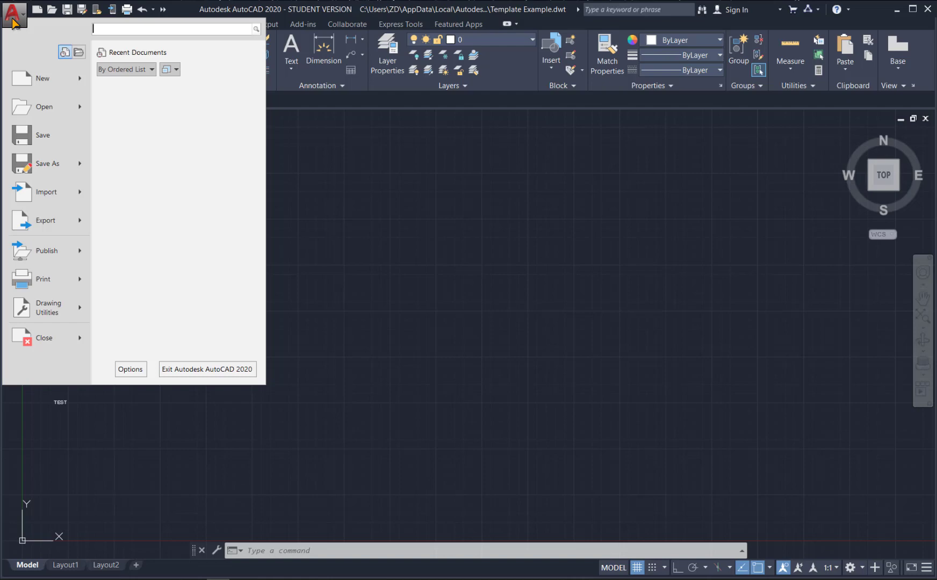
{"action": "left_click", "coordinate": [40, 80]}
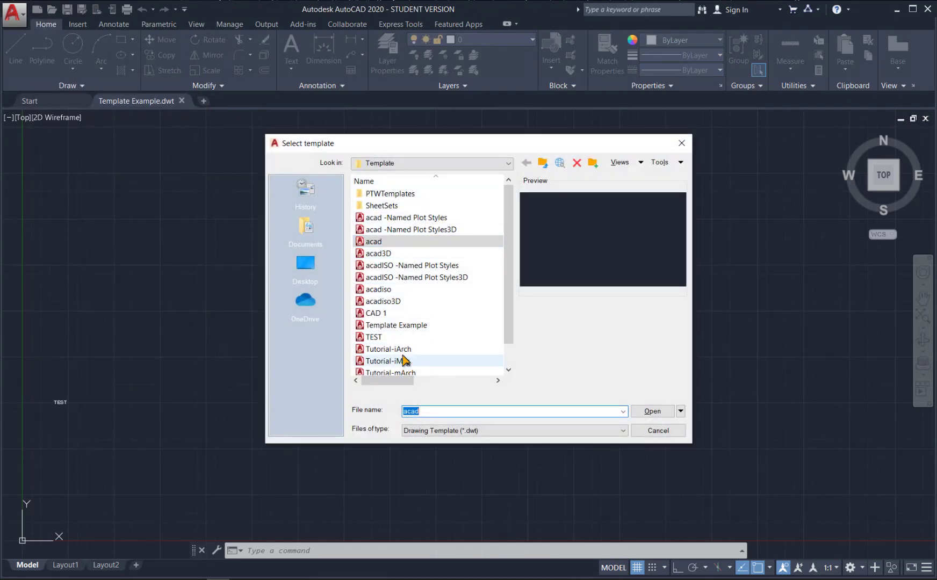
{"action": "left_click", "coordinate": [407, 326]}
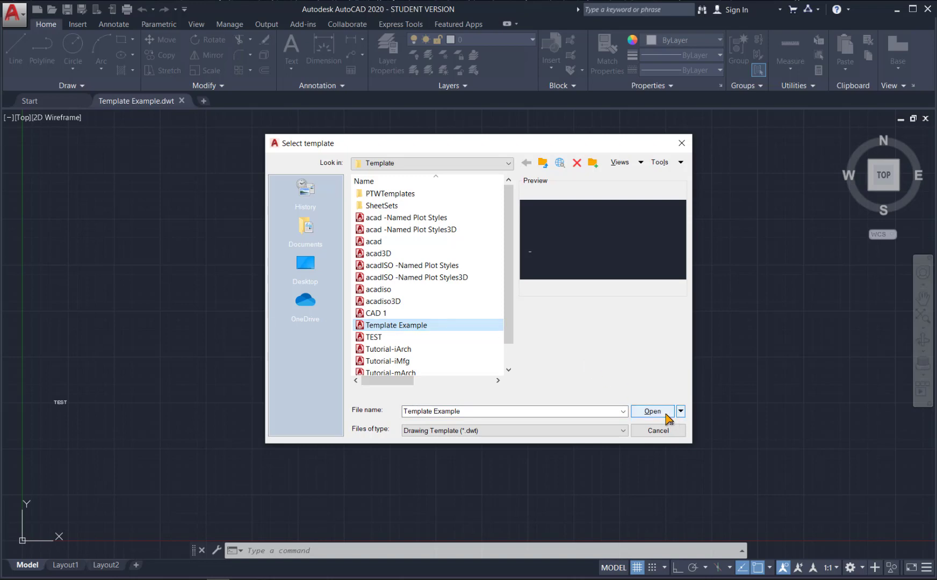
{"action": "left_click", "coordinate": [652, 410]}
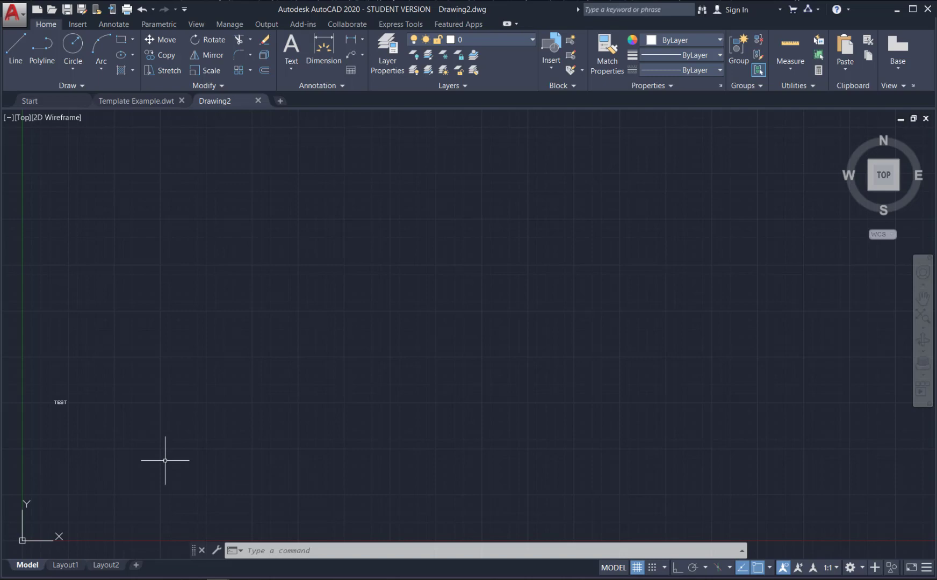
{"action": "left_click", "coordinate": [73, 567]}
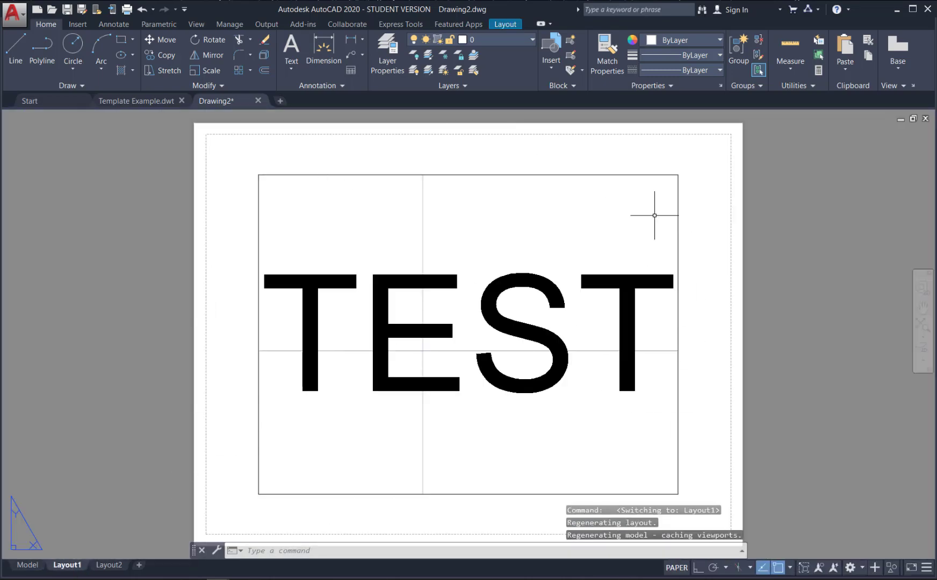
{"action": "left_click", "coordinate": [28, 567]}
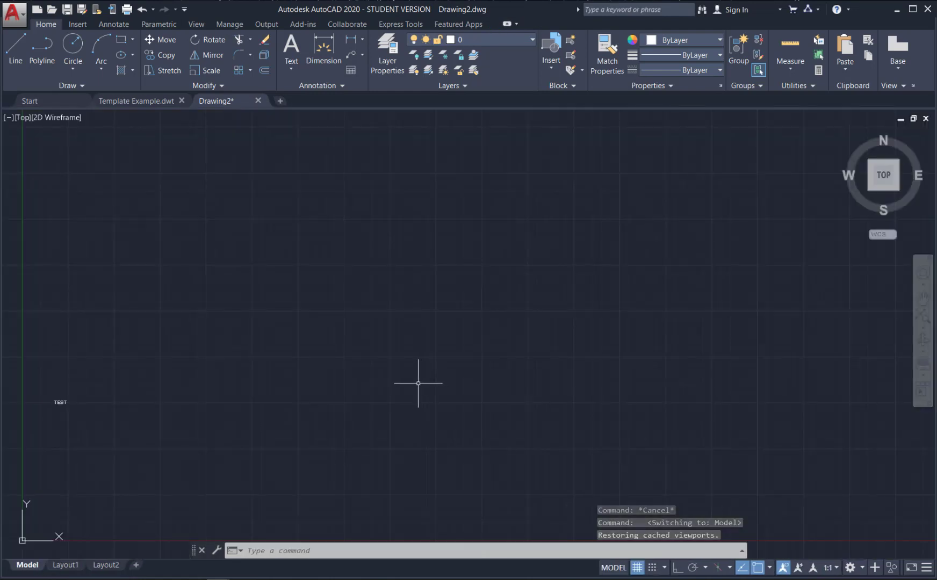
Create three new layers named OBJ, HID and CENT
{"action": "left_click", "coordinate": [386, 53]}
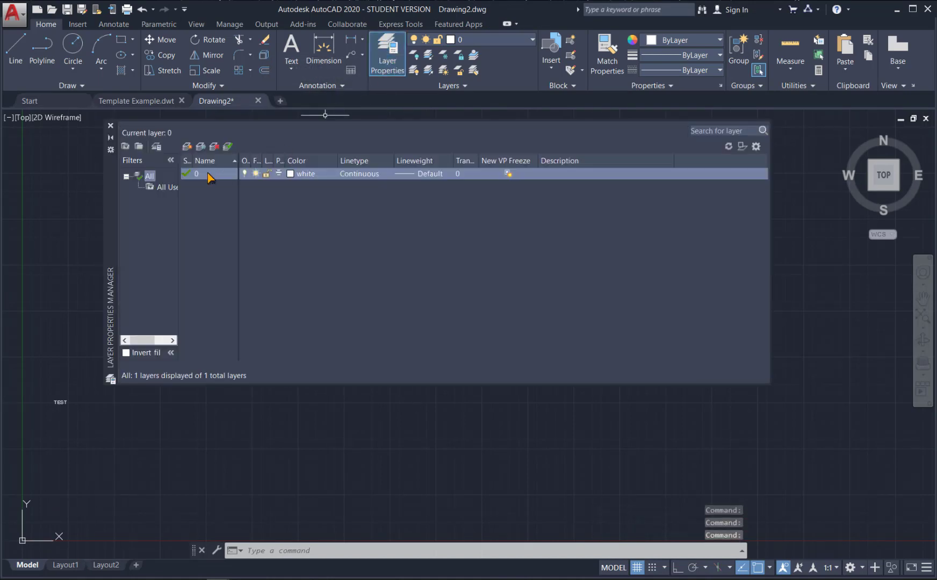
{"action": "left_click", "coordinate": [186, 147]}
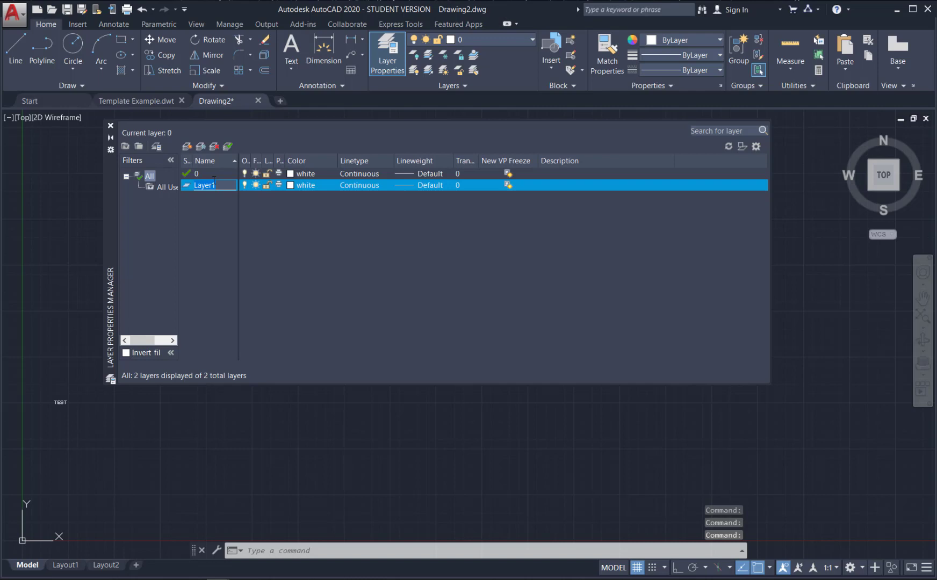
{"action": "type", "text": "OBJ"}
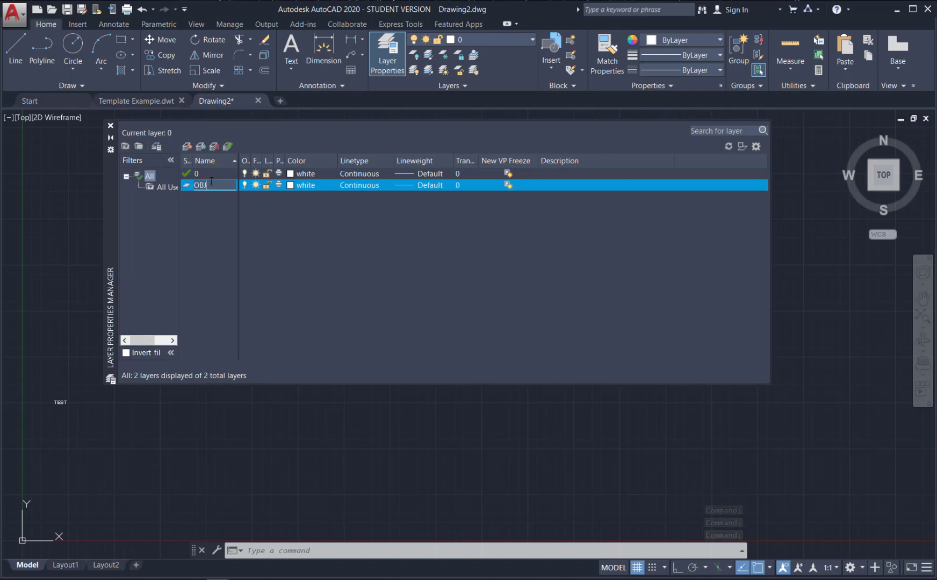
{"action": "left_click", "coordinate": [188, 147]}
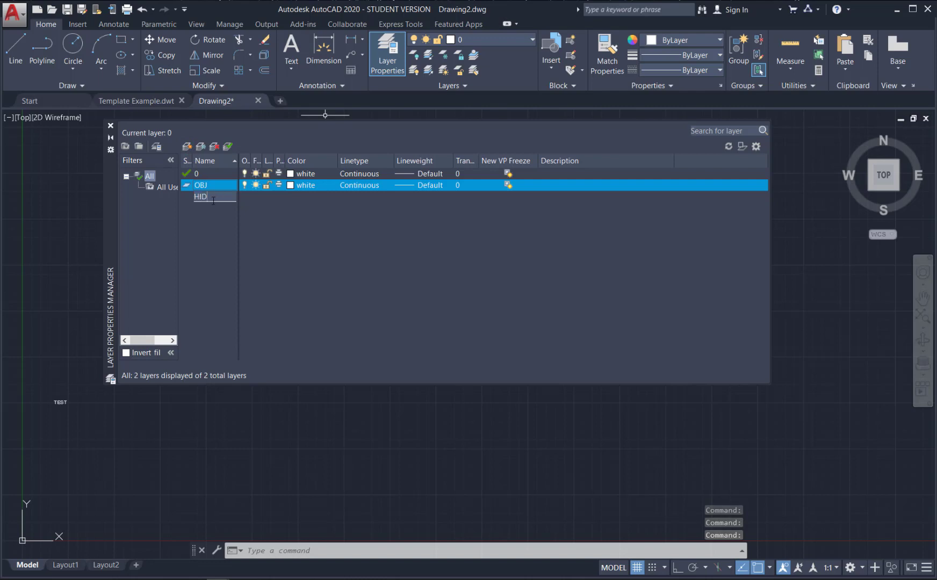
{"action": "key", "text": "Return"}
{"action": "left_click", "coordinate": [188, 147]}
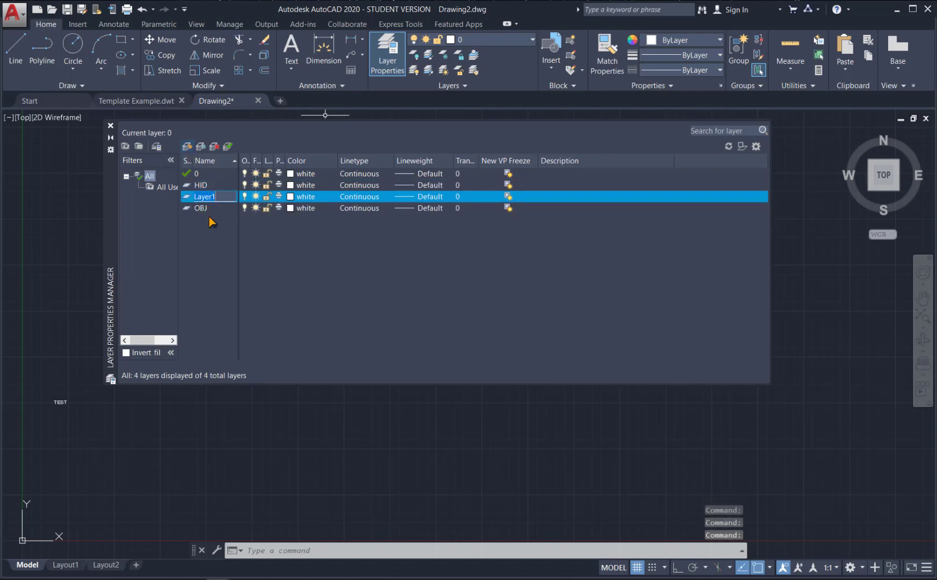
{"action": "type", "text": "CENT"}
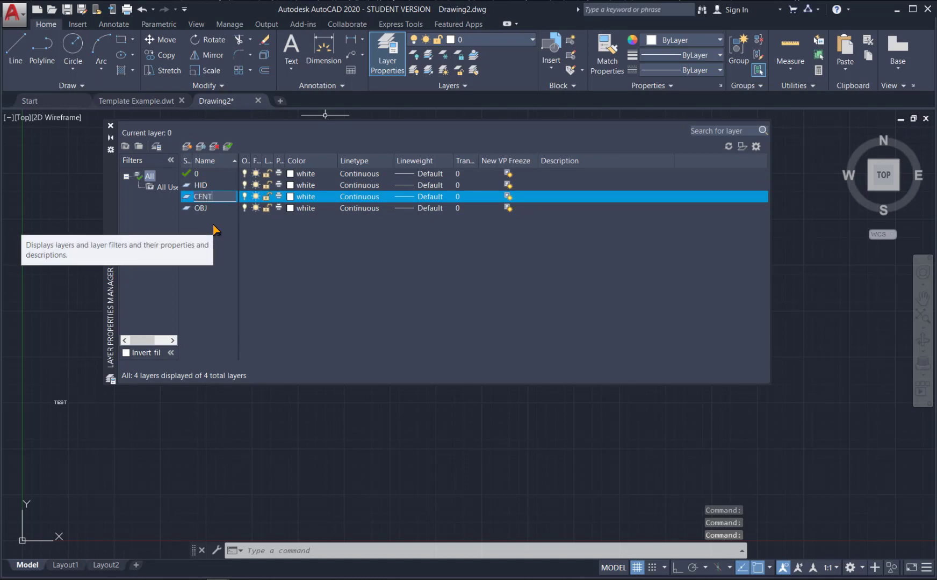
{"action": "left_click", "coordinate": [259, 263]}
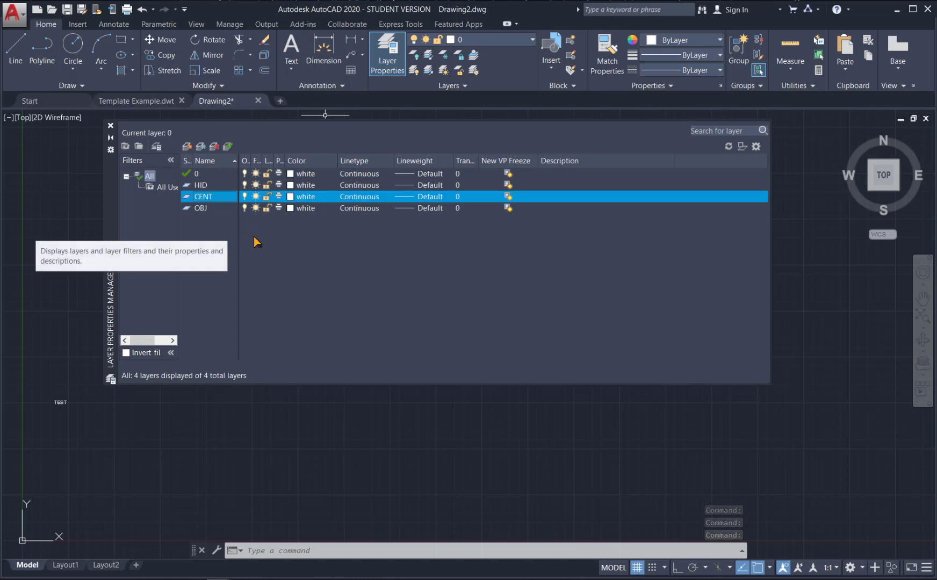
Set the CENT layer's color to index 130 and the HID layer's color to index 9
{"action": "left_click", "coordinate": [294, 199]}
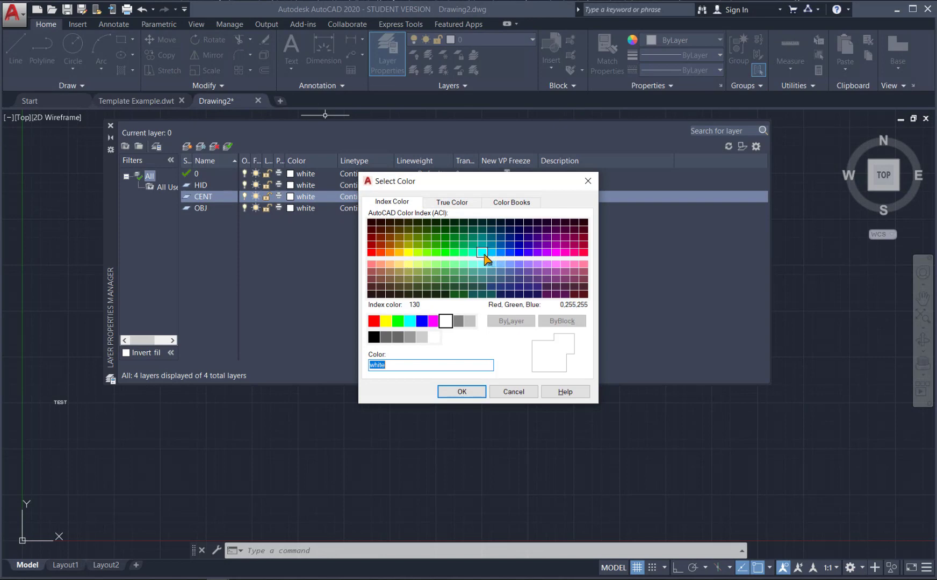
{"action": "left_click", "coordinate": [482, 252]}
{"action": "left_click", "coordinate": [460, 391]}
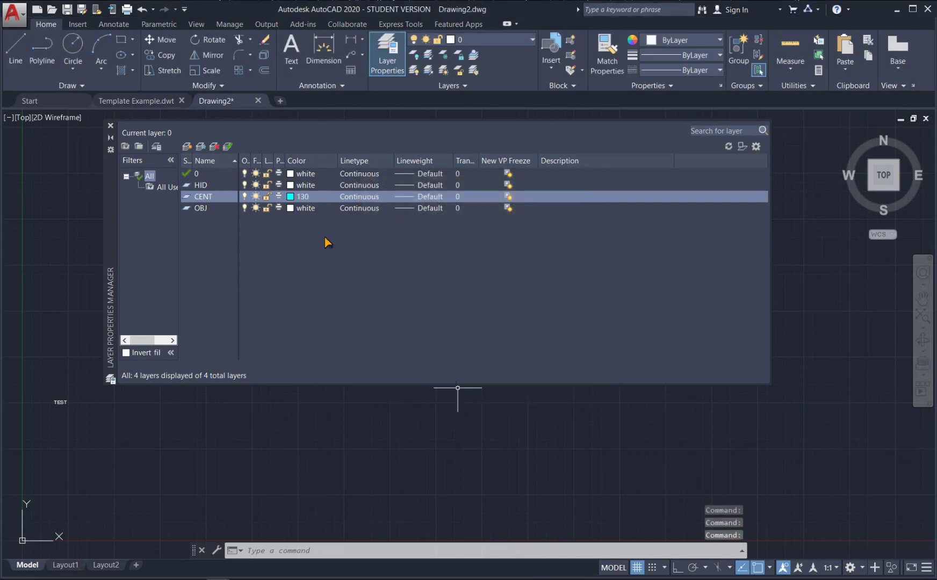
{"action": "left_click", "coordinate": [291, 186]}
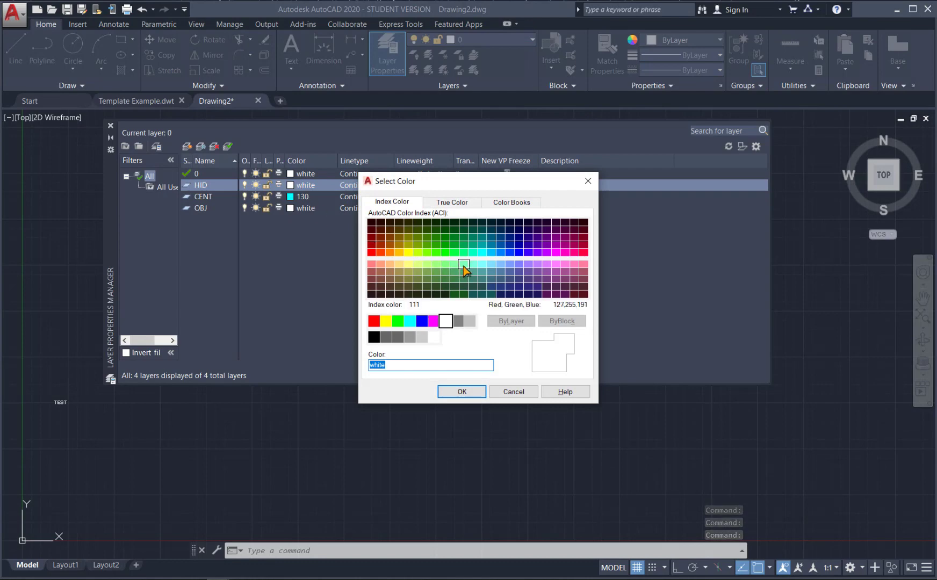
{"action": "left_click", "coordinate": [470, 322]}
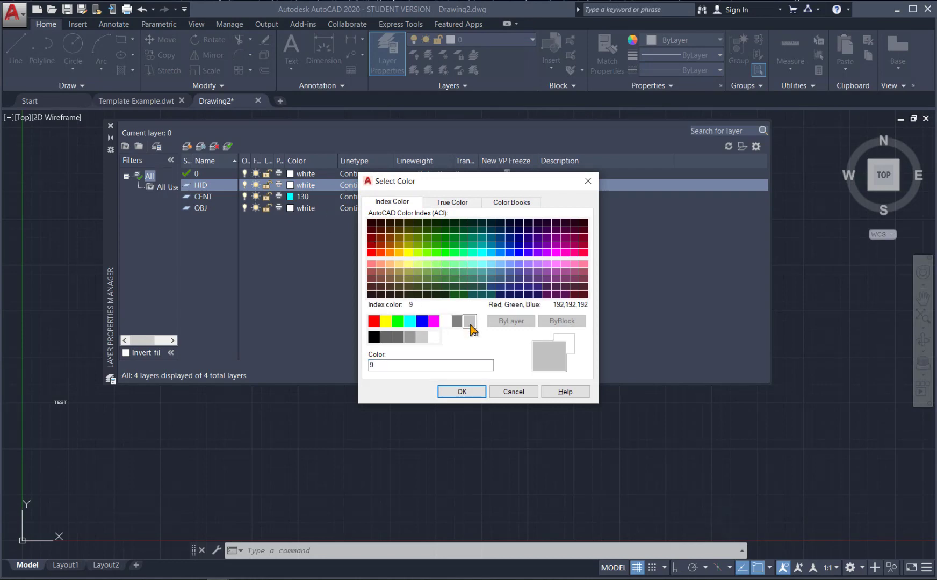
{"action": "left_click", "coordinate": [471, 393]}
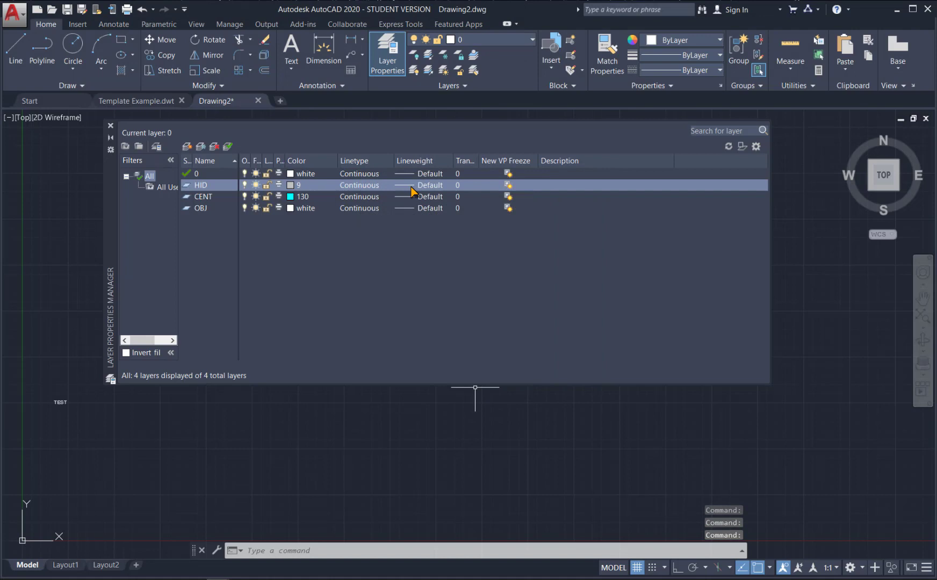
Load the HIDDEN2 linetype from acad.lin and assign it to the HID layer
{"action": "left_click", "coordinate": [372, 190]}
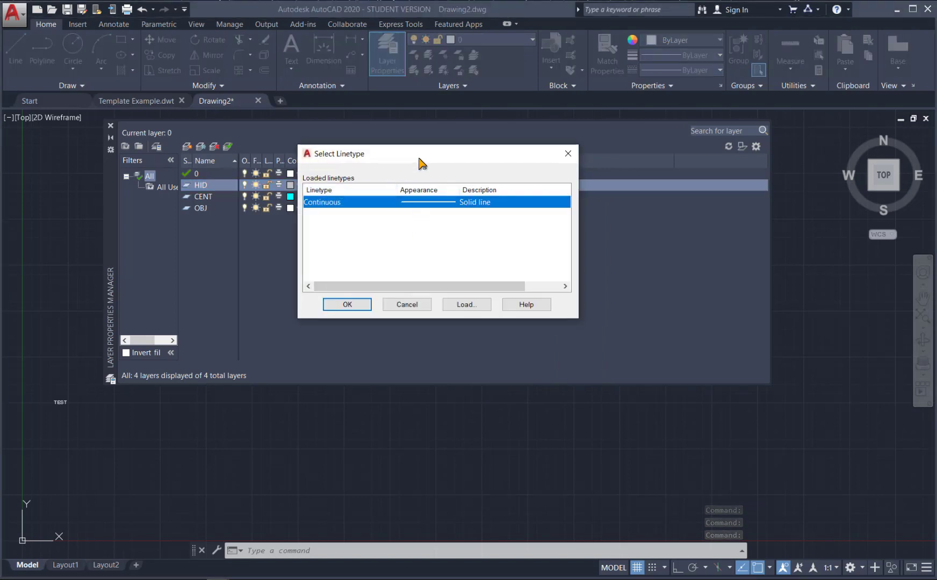
{"action": "left_click_drag", "start_coordinate": [419, 162], "coordinate": [494, 145]}
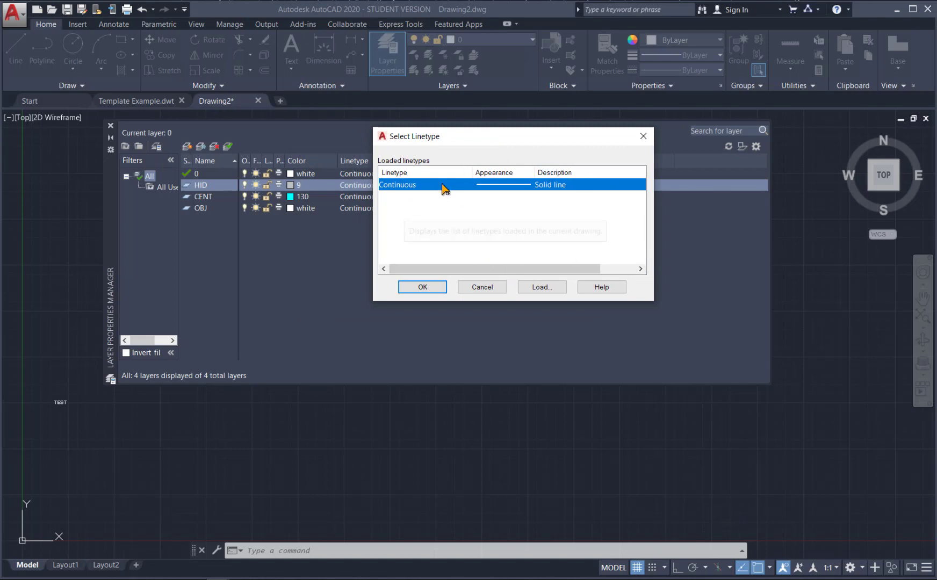
{"action": "left_click", "coordinate": [541, 288]}
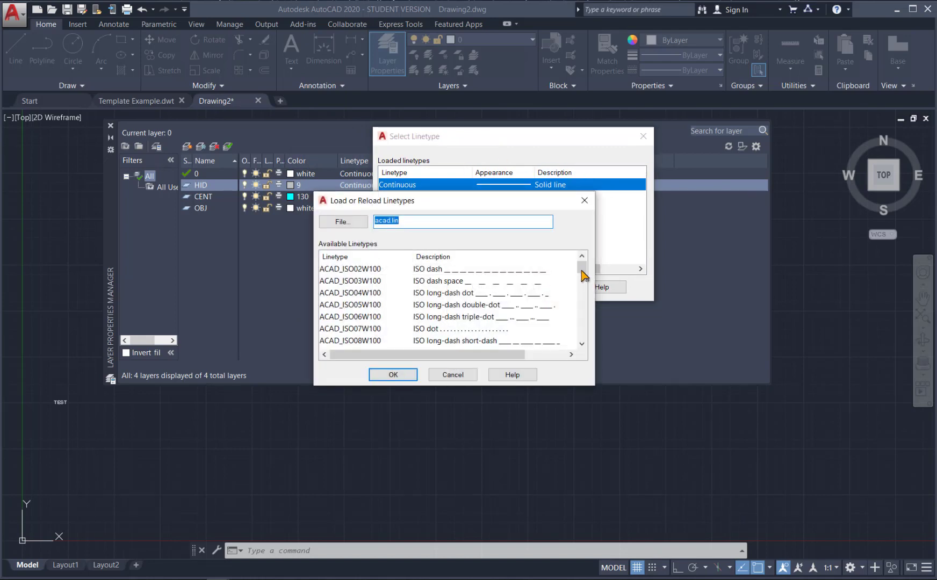
{"action": "scroll", "coordinate": [587, 292], "scroll_direction": "down", "scroll_amount": 2}
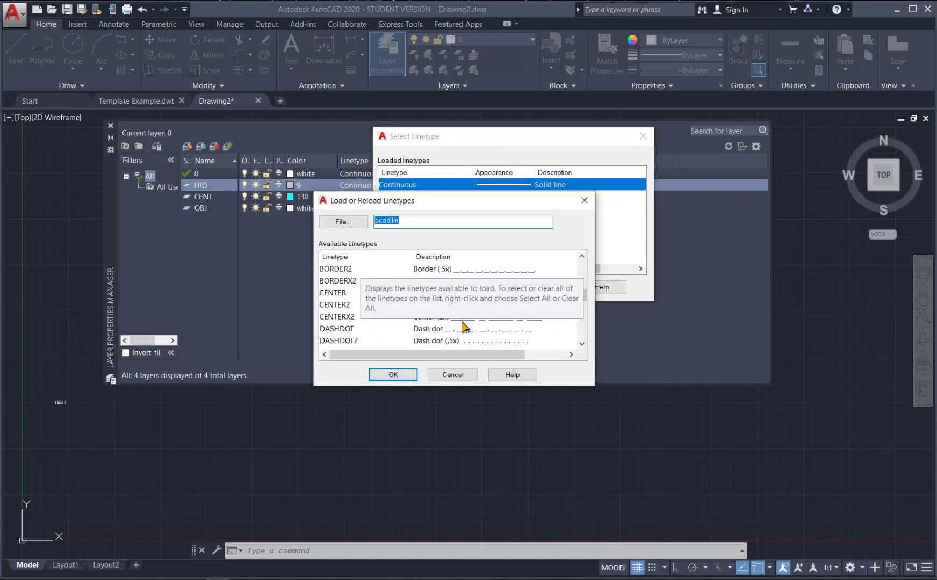
{"action": "scroll", "coordinate": [460, 325], "scroll_direction": "down", "scroll_amount": 2}
{"action": "scroll", "coordinate": [454, 339], "scroll_direction": "down", "scroll_amount": 1}
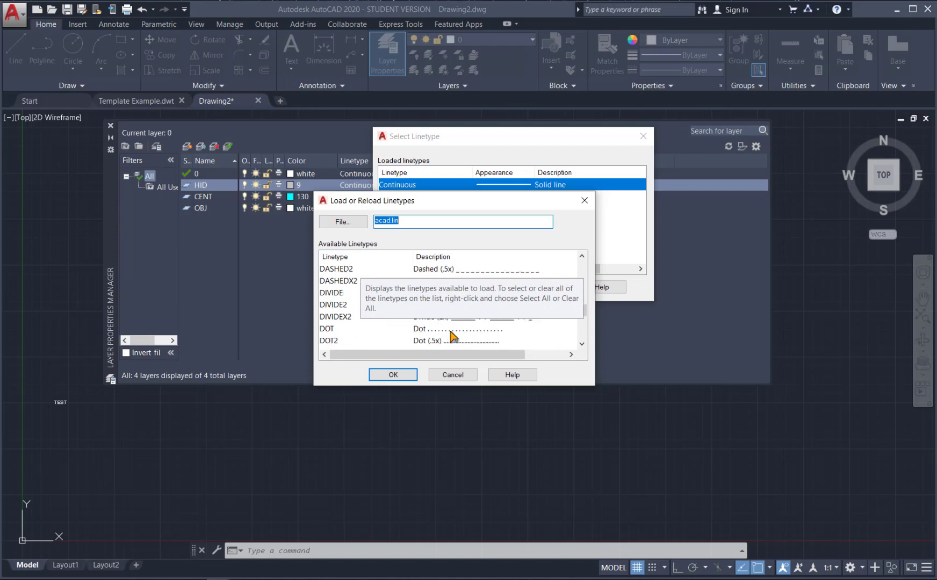
{"action": "left_click_drag", "start_coordinate": [446, 200], "coordinate": [428, 169]}
{"action": "scroll", "coordinate": [439, 263], "scroll_direction": "down", "scroll_amount": 2}
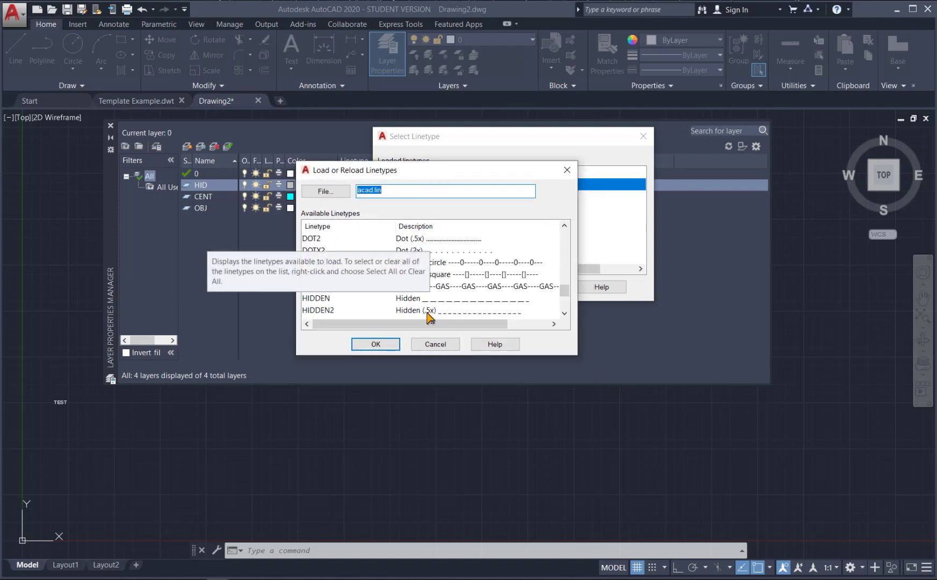
{"action": "scroll", "coordinate": [432, 295], "scroll_direction": "down", "scroll_amount": 1}
{"action": "left_click", "coordinate": [433, 274]}
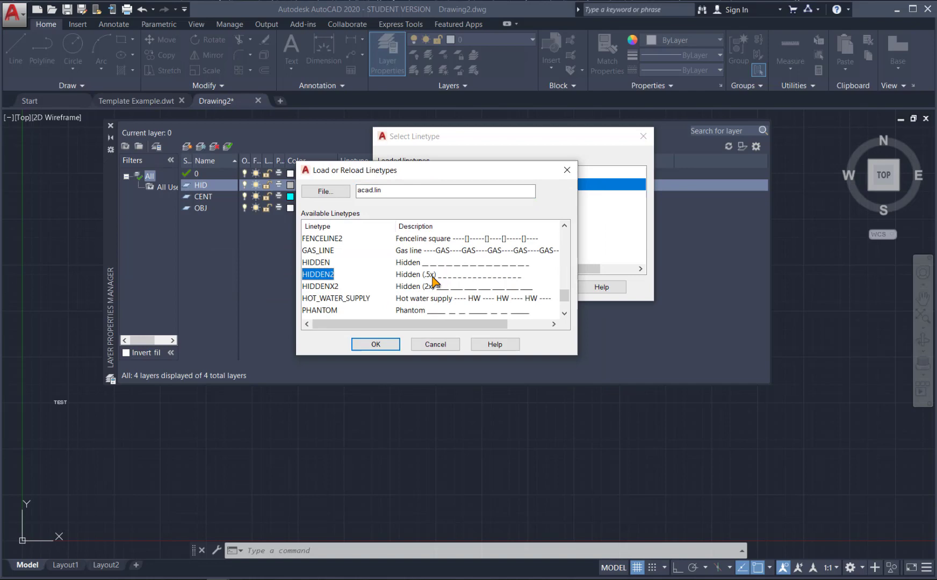
{"action": "left_click", "coordinate": [376, 344]}
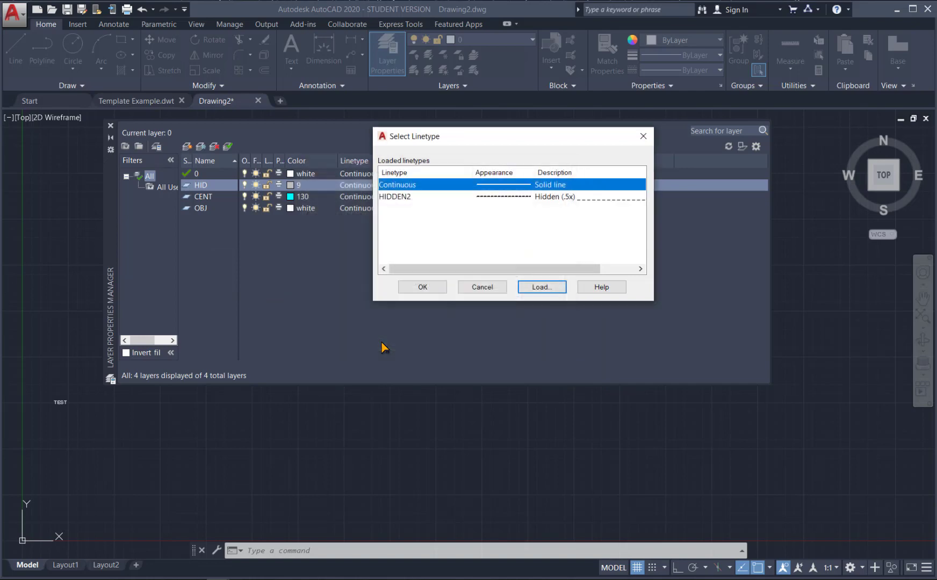
{"action": "left_click", "coordinate": [501, 198]}
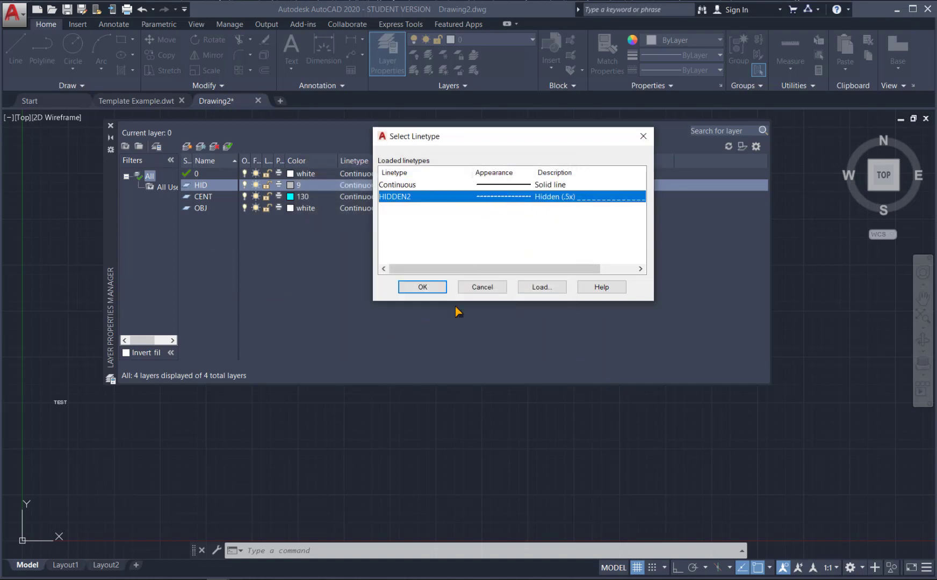
{"action": "left_click", "coordinate": [434, 288]}
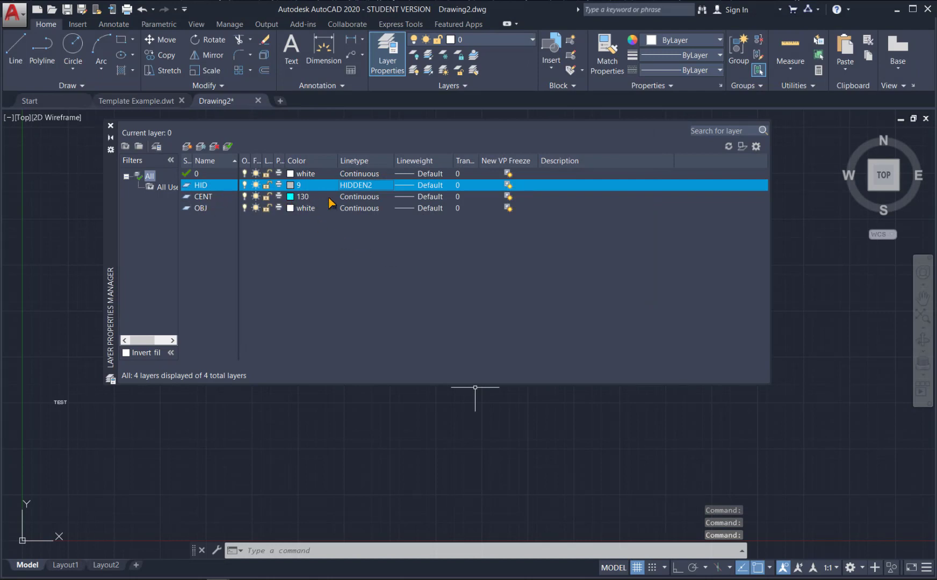
Load the CENTER2 linetype from acad.lin while choosing a linetype for the CENT layer
{"action": "left_click", "coordinate": [359, 197]}
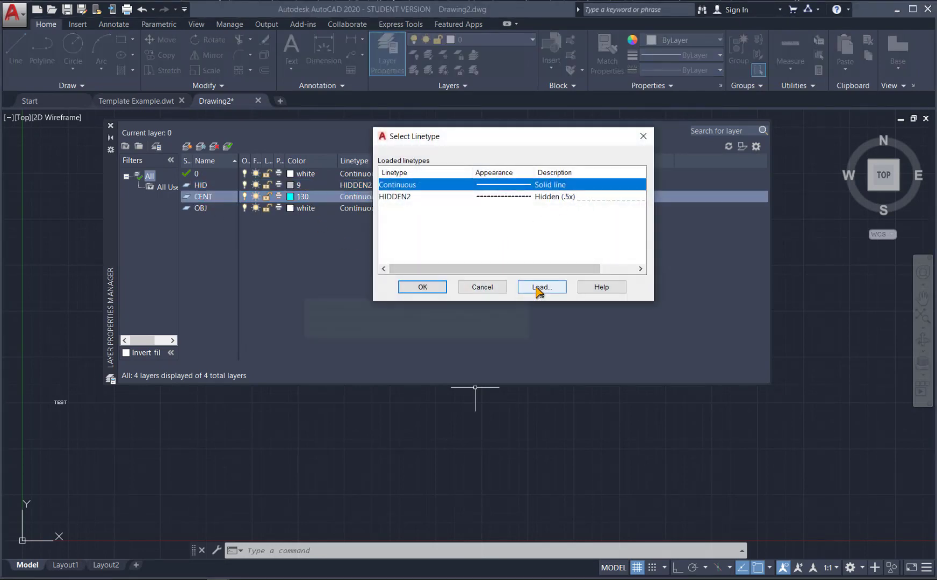
{"action": "left_click", "coordinate": [539, 287]}
{"action": "scroll", "coordinate": [507, 272], "scroll_direction": "down", "scroll_amount": 7}
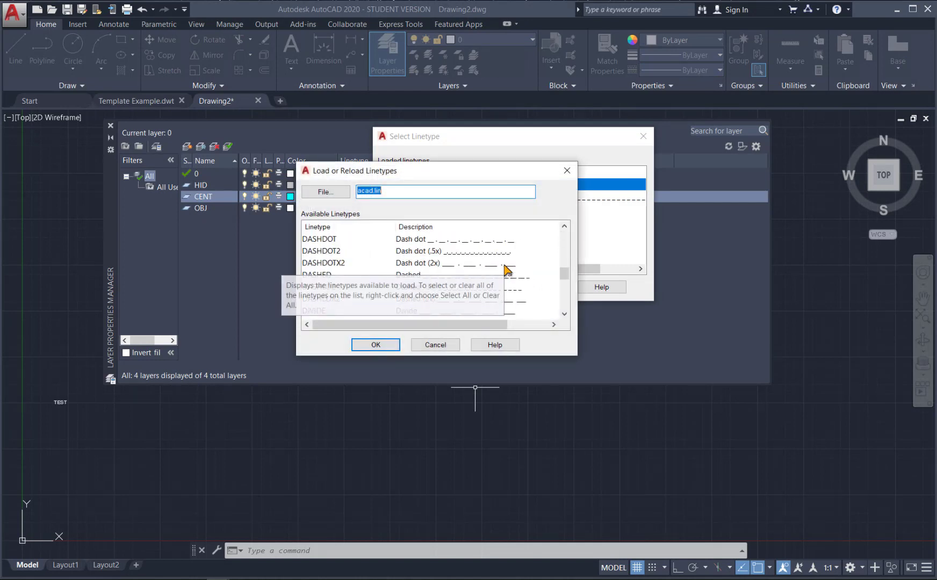
{"action": "scroll", "coordinate": [505, 269], "scroll_direction": "down", "scroll_amount": 2}
{"action": "left_click_drag", "start_coordinate": [473, 172], "coordinate": [393, 162]}
{"action": "scroll", "coordinate": [387, 293], "scroll_direction": "down", "scroll_amount": 1}
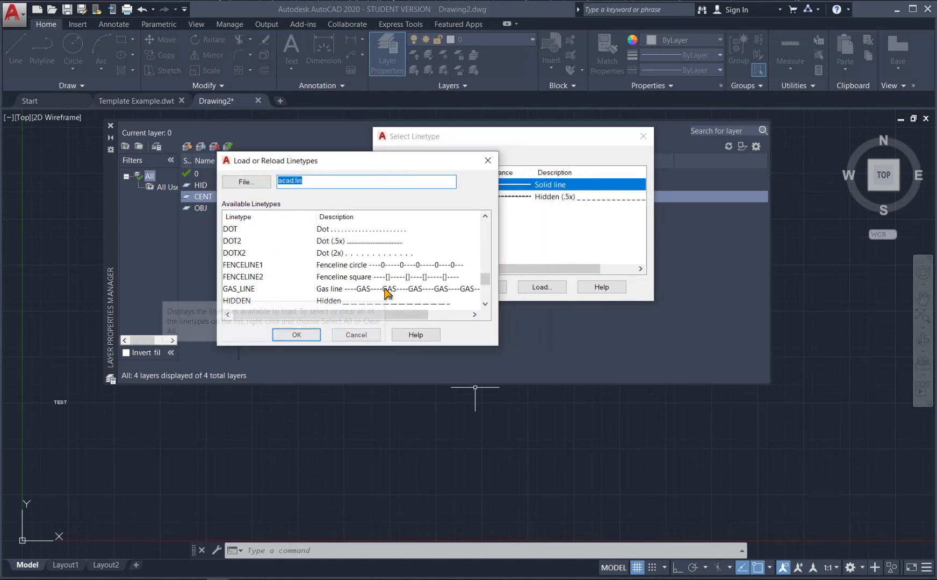
{"action": "scroll", "coordinate": [385, 293], "scroll_direction": "down", "scroll_amount": 3}
{"action": "scroll", "coordinate": [384, 272], "scroll_direction": "up", "scroll_amount": 3}
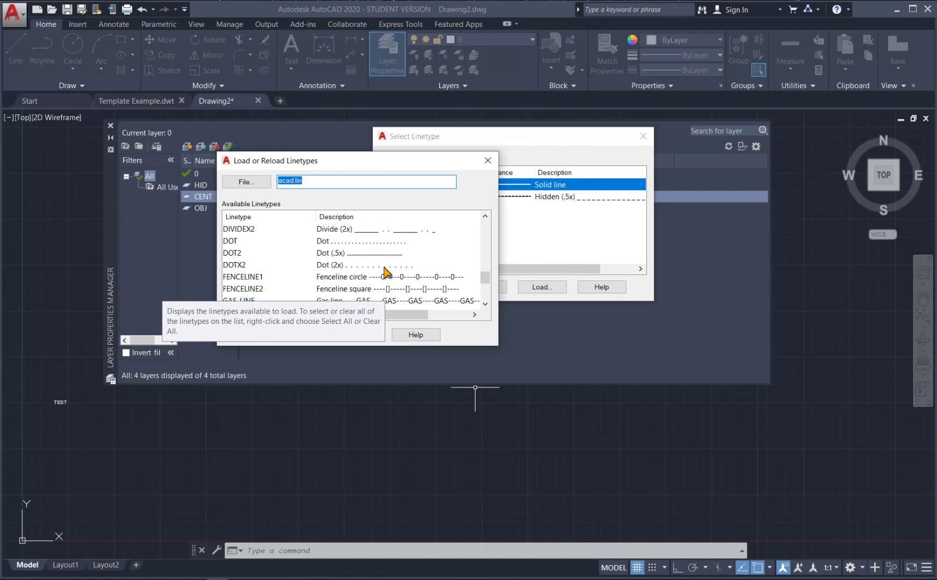
{"action": "scroll", "coordinate": [384, 271], "scroll_direction": "down", "scroll_amount": 3}
{"action": "scroll", "coordinate": [385, 271], "scroll_direction": "up", "scroll_amount": 4}
{"action": "scroll", "coordinate": [385, 272], "scroll_direction": "up", "scroll_amount": 4}
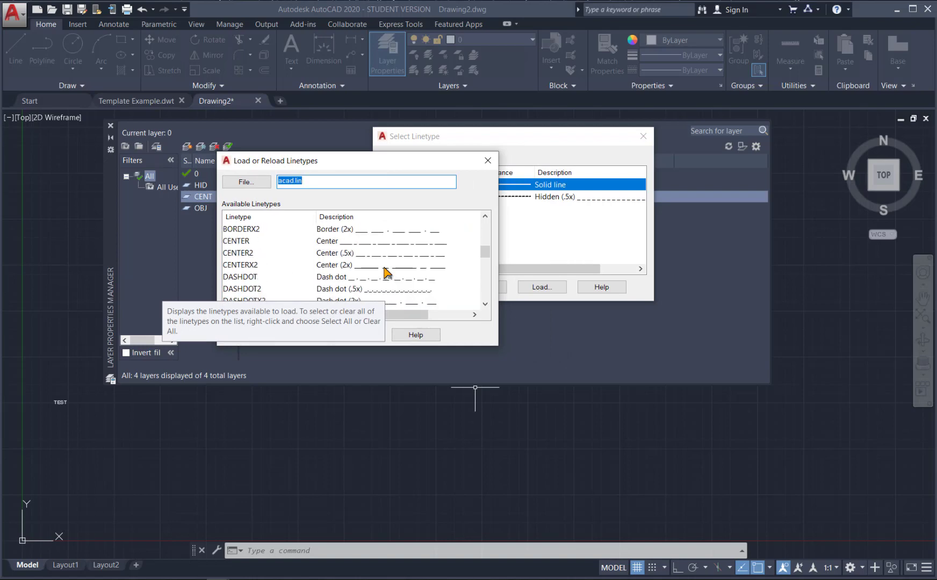
{"action": "left_click", "coordinate": [352, 290]}
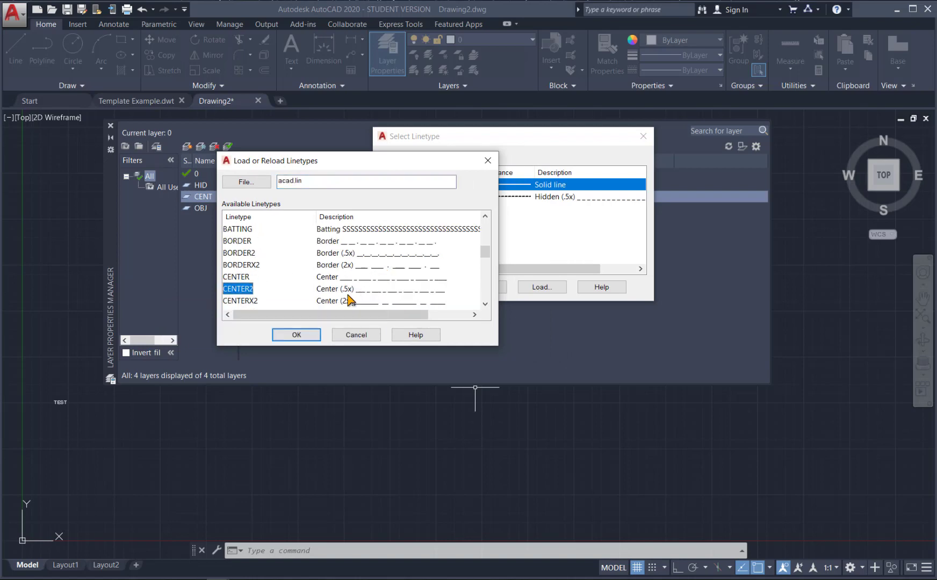
{"action": "left_click", "coordinate": [310, 333]}
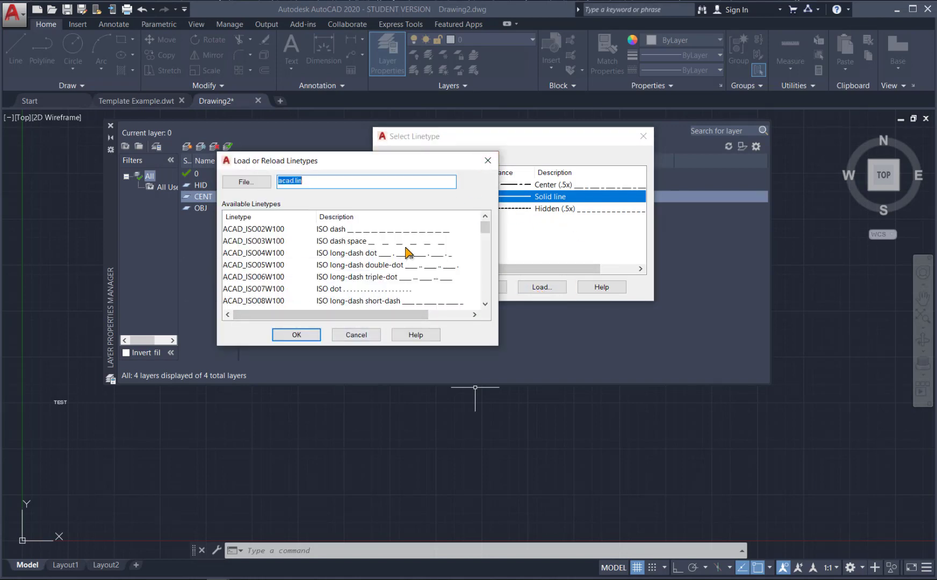
Load all available linetypes from acad.lin, reloading every selected linetype that is already in the drawing
{"action": "left_click", "coordinate": [370, 252]}
{"action": "key", "text": "ctrl+a"}
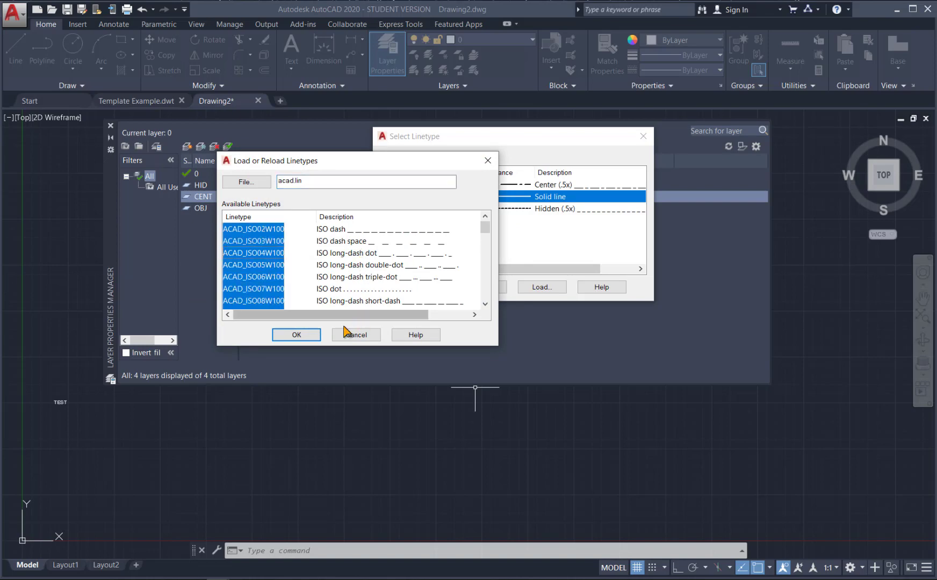
{"action": "left_click", "coordinate": [312, 334]}
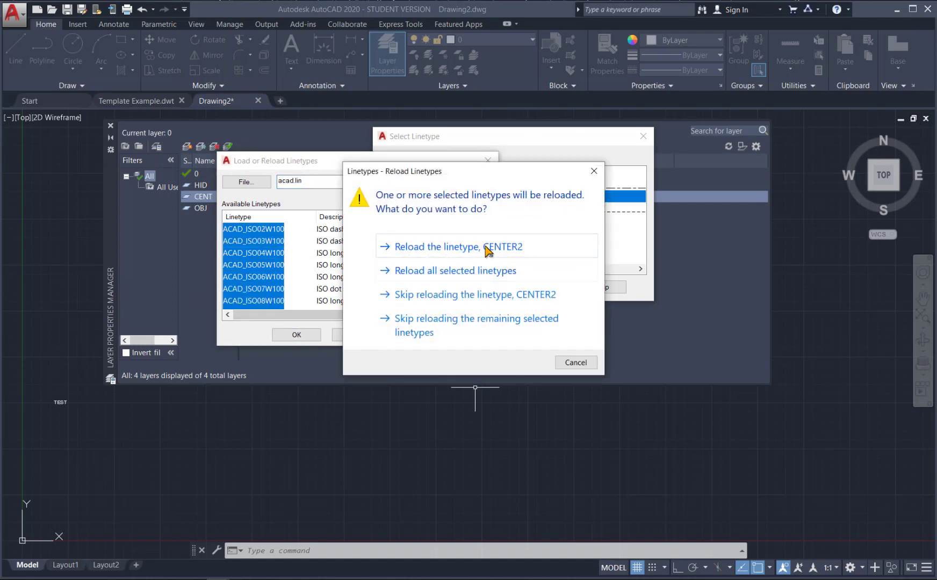
{"action": "left_click", "coordinate": [478, 269]}
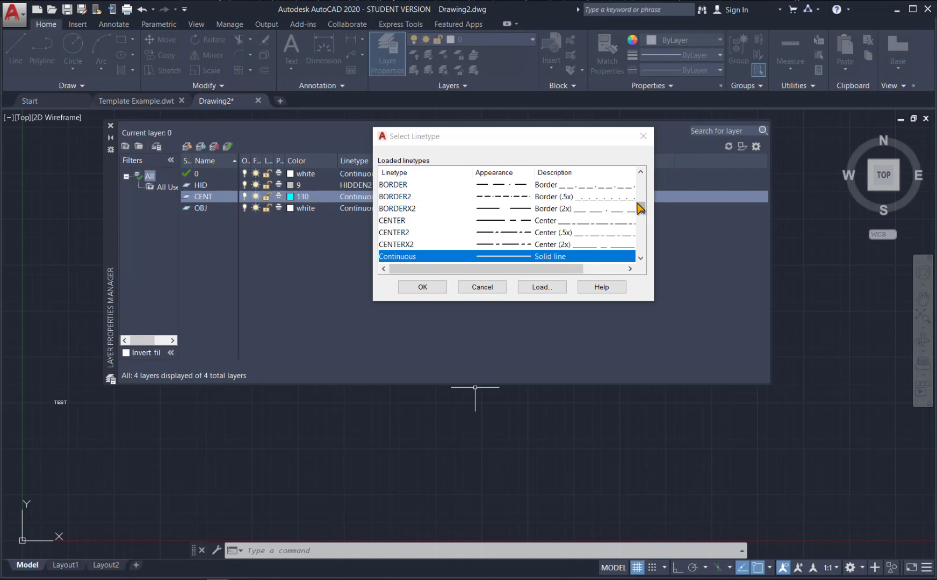
Assign the CENTER2 linetype to the CENT layer and close the layer manager
{"action": "mouse_move", "coordinate": [641, 209]}
{"action": "left_mouse_down"}
{"action": "mouse_move", "coordinate": [647, 241]}
{"action": "mouse_move", "coordinate": [647, 184]}
{"action": "mouse_move", "coordinate": [651, 215]}
{"action": "left_mouse_up"}
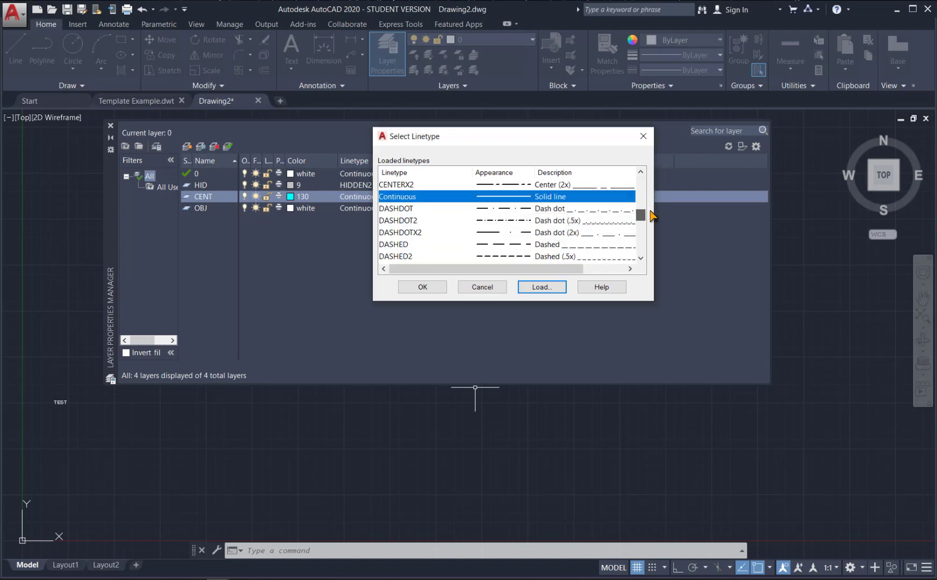
{"action": "left_click", "coordinate": [525, 185]}
{"action": "scroll", "coordinate": [539, 219], "scroll_direction": "up", "scroll_amount": 1}
{"action": "left_click", "coordinate": [538, 208]}
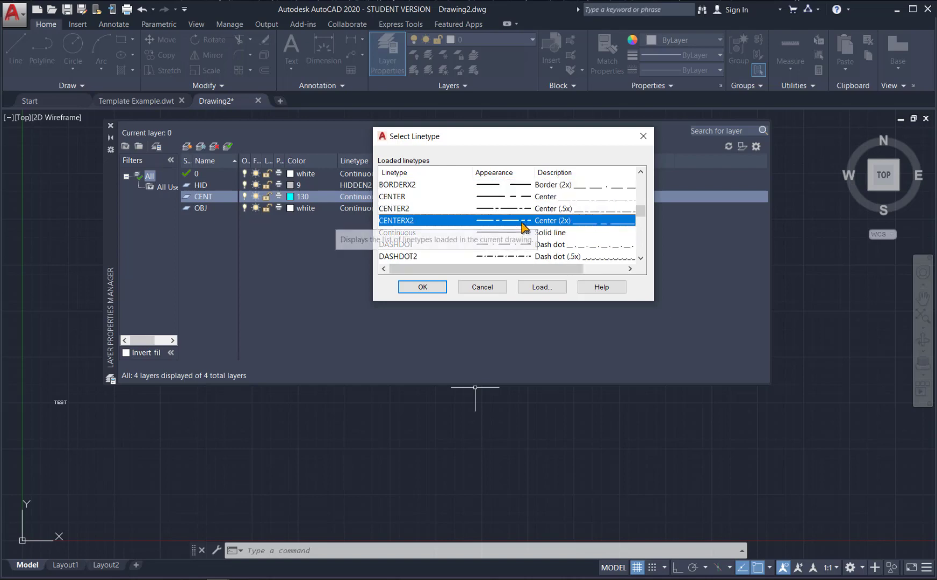
{"action": "left_click", "coordinate": [423, 288]}
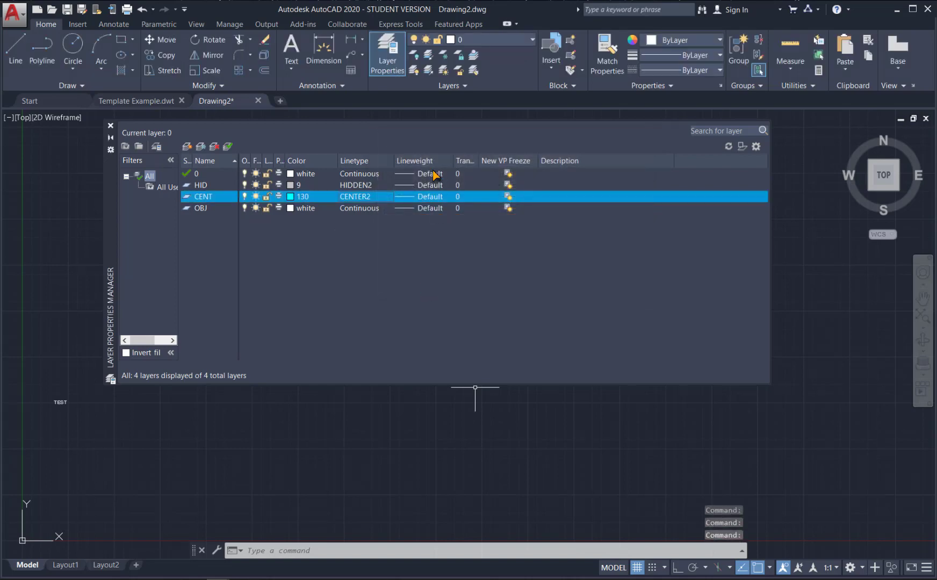
{"action": "left_click", "coordinate": [110, 126]}
Make CENT the current layer and draw a line sloping down to the right, starting above the TEST text
{"action": "left_click", "coordinate": [15, 48]}
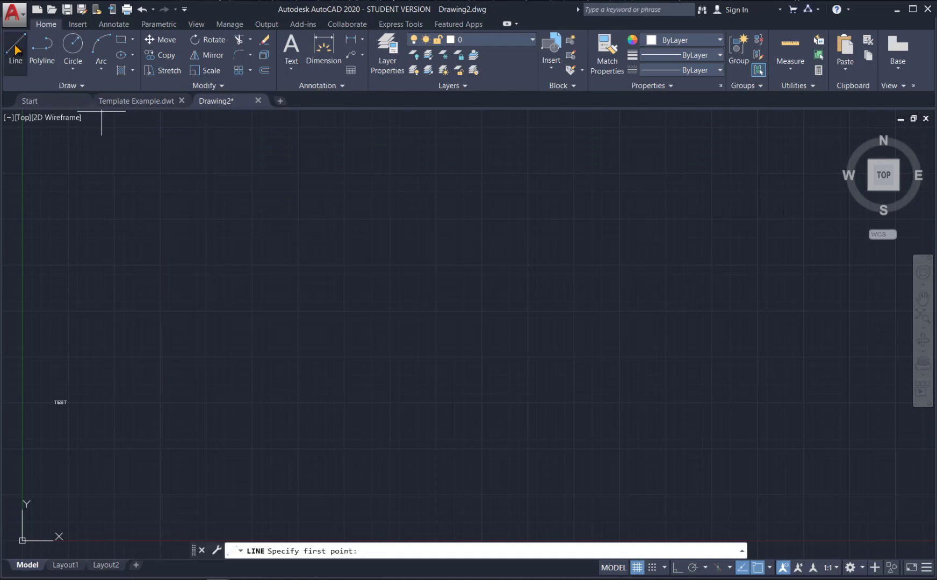
{"action": "left_click", "coordinate": [503, 38]}
{"action": "left_click", "coordinate": [489, 72]}
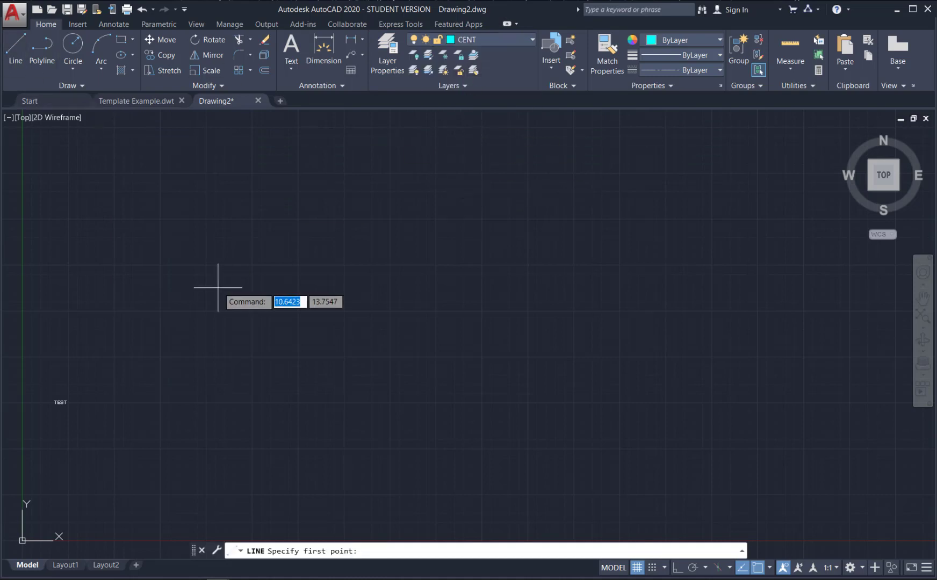
{"action": "left_click", "coordinate": [79, 344]}
{"action": "left_click", "coordinate": [229, 422]}
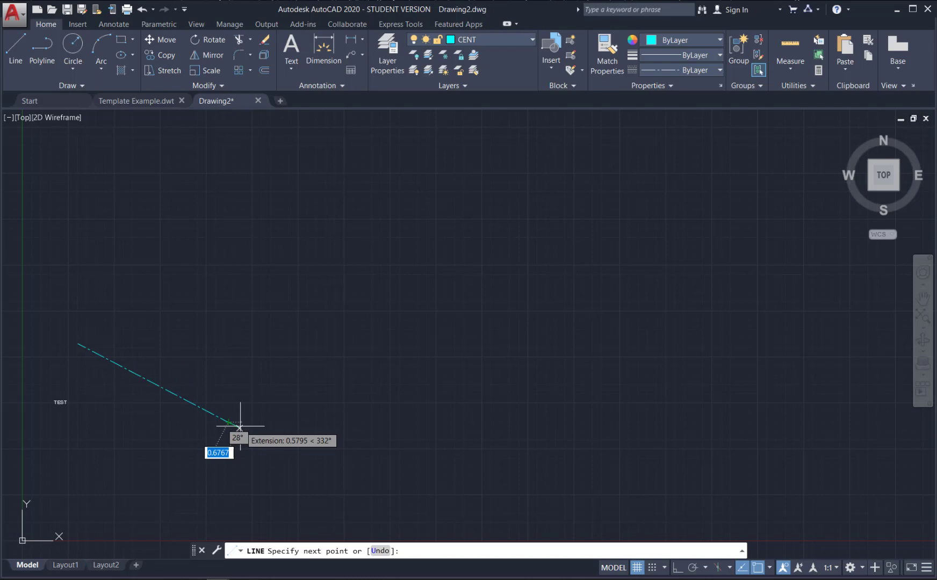
{"action": "key", "text": "Return"}
Make HID the current layer and draw a second sloping line below the center line
{"action": "left_click", "coordinate": [517, 39]}
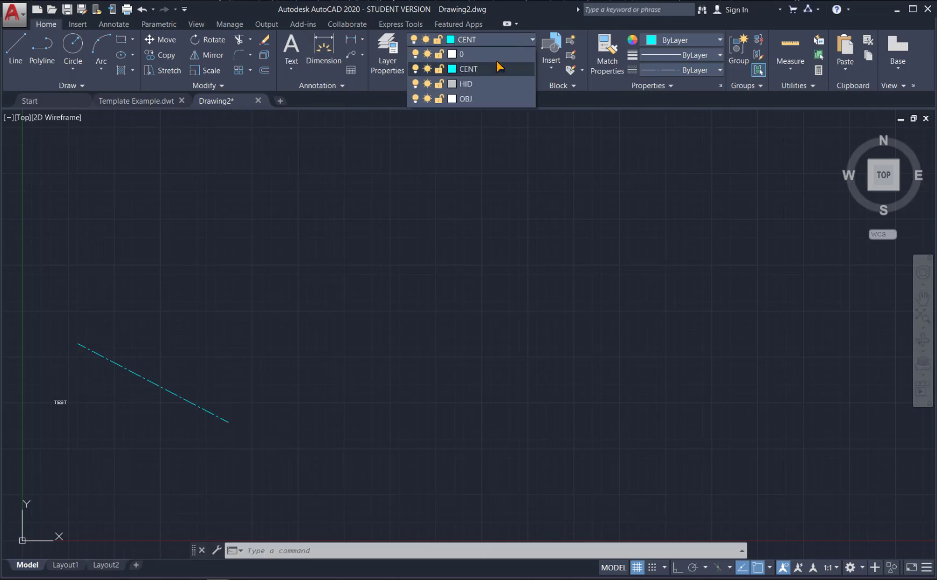
{"action": "left_click", "coordinate": [477, 86]}
{"action": "left_click", "coordinate": [15, 51]}
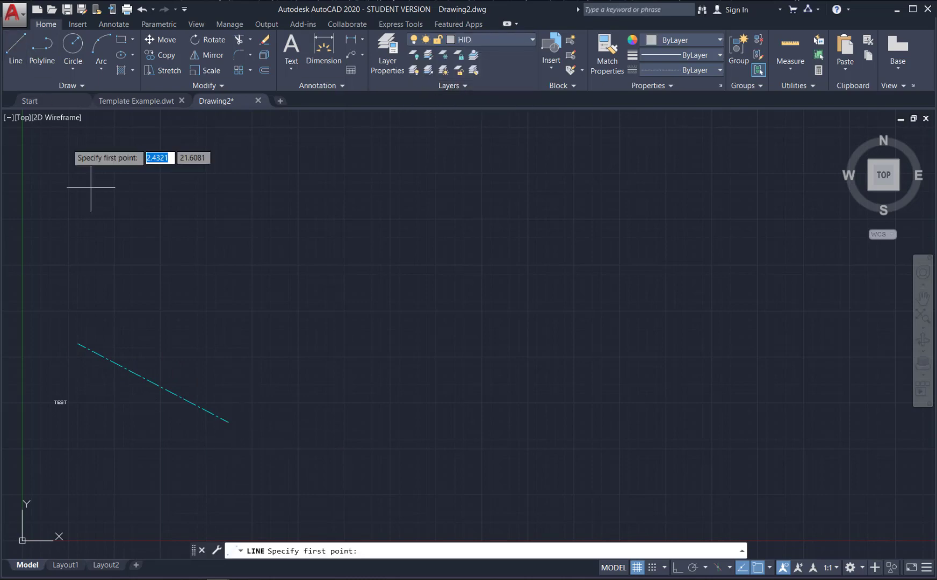
{"action": "left_click", "coordinate": [87, 379]}
{"action": "left_click", "coordinate": [235, 482]}
{"action": "key", "text": "Return"}
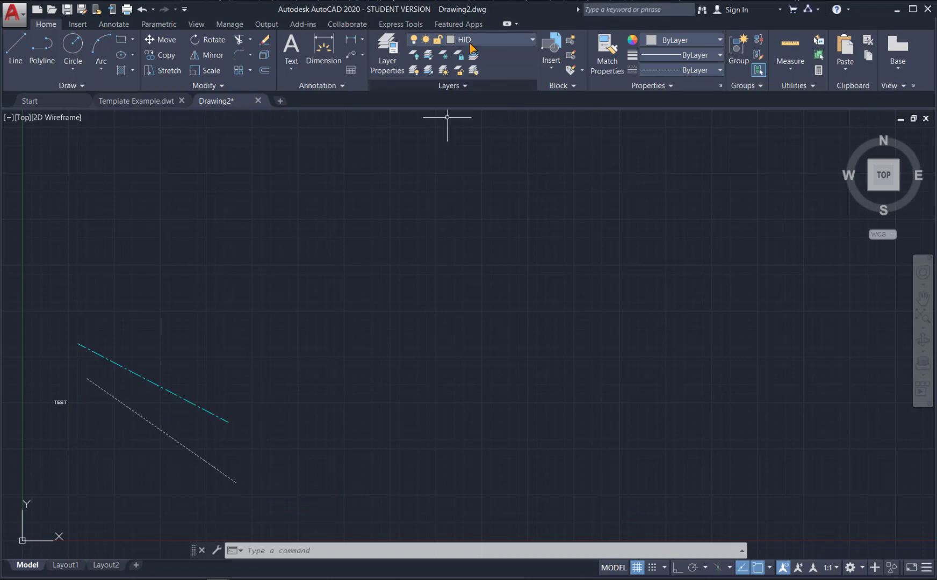
Make OBJ the current layer and draw a third sloping line below the hidden line
{"action": "left_click", "coordinate": [497, 38]}
{"action": "left_click", "coordinate": [468, 101]}
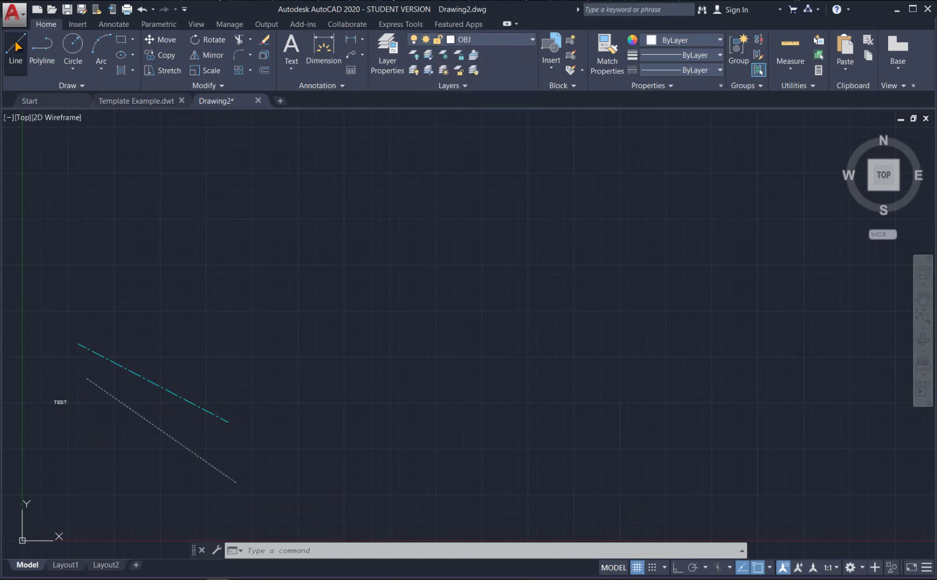
{"action": "left_click", "coordinate": [16, 51]}
{"action": "left_click", "coordinate": [102, 463]}
{"action": "left_click", "coordinate": [226, 504]}
{"action": "key", "text": "Return"}
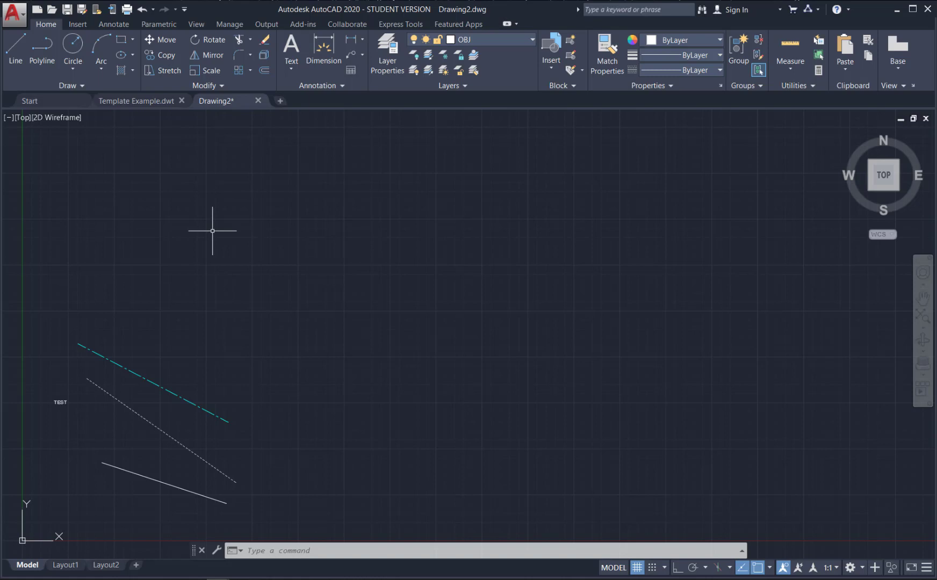
Create a new dimension style based on Standard for all dimensions, keeping the name Copy of Standard
{"action": "left_click", "coordinate": [121, 30]}
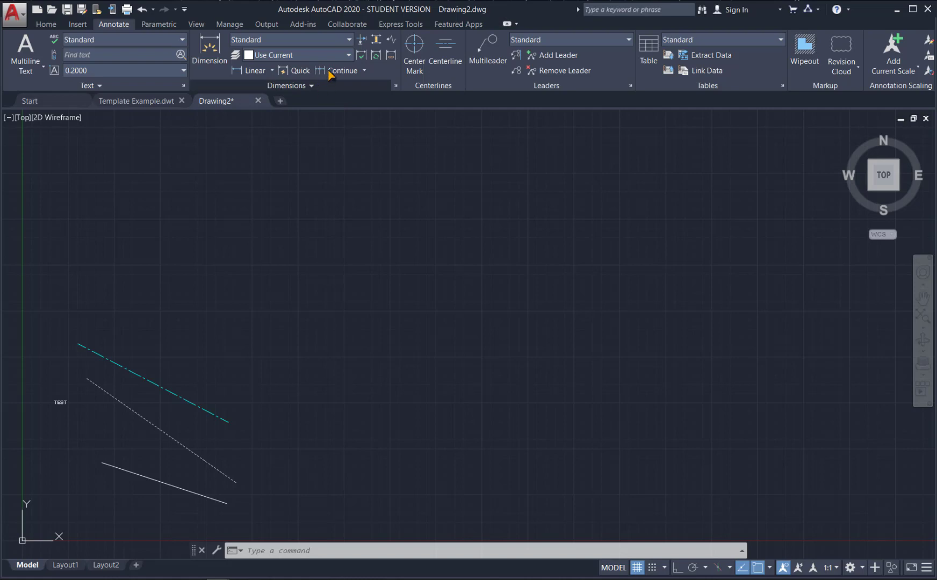
{"action": "left_click", "coordinate": [348, 40]}
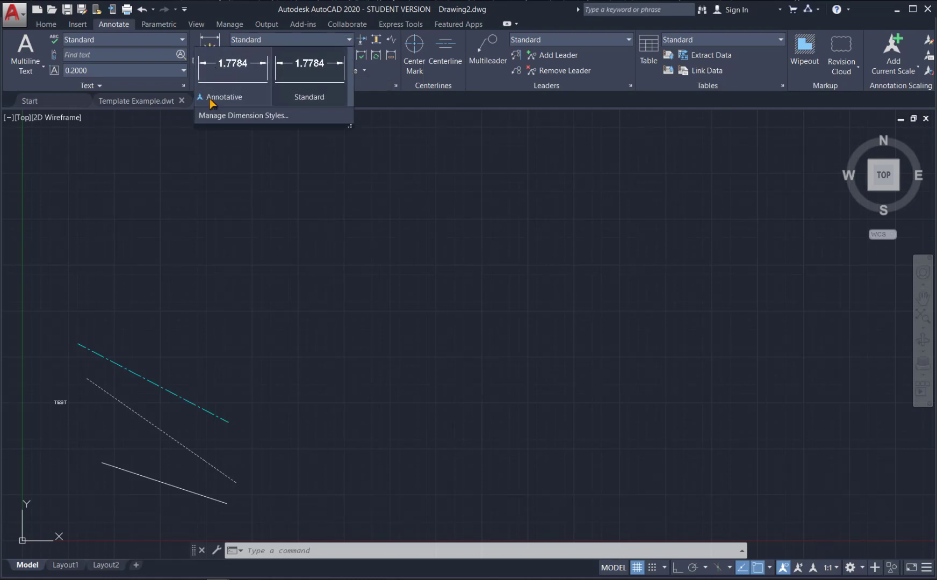
{"action": "left_click", "coordinate": [251, 116]}
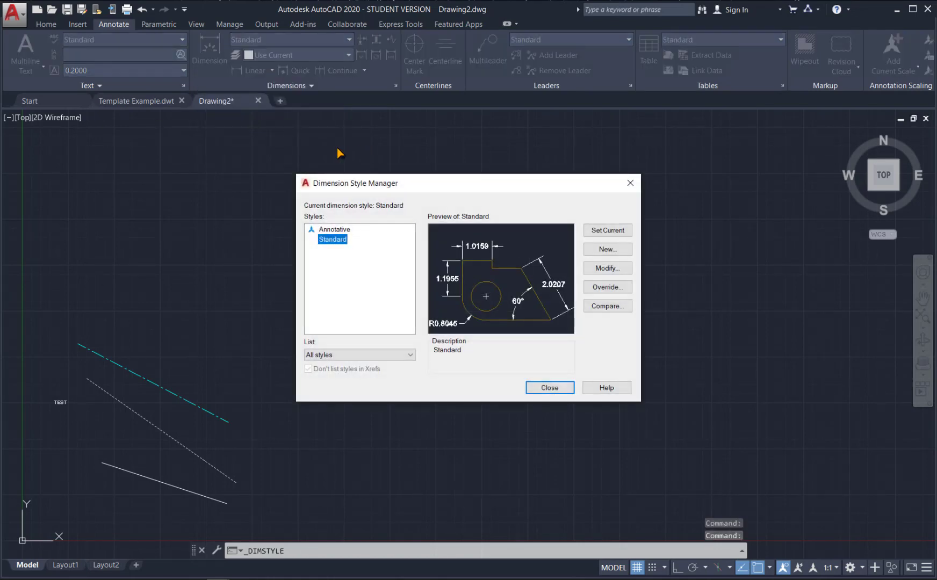
{"action": "left_click", "coordinate": [618, 250]}
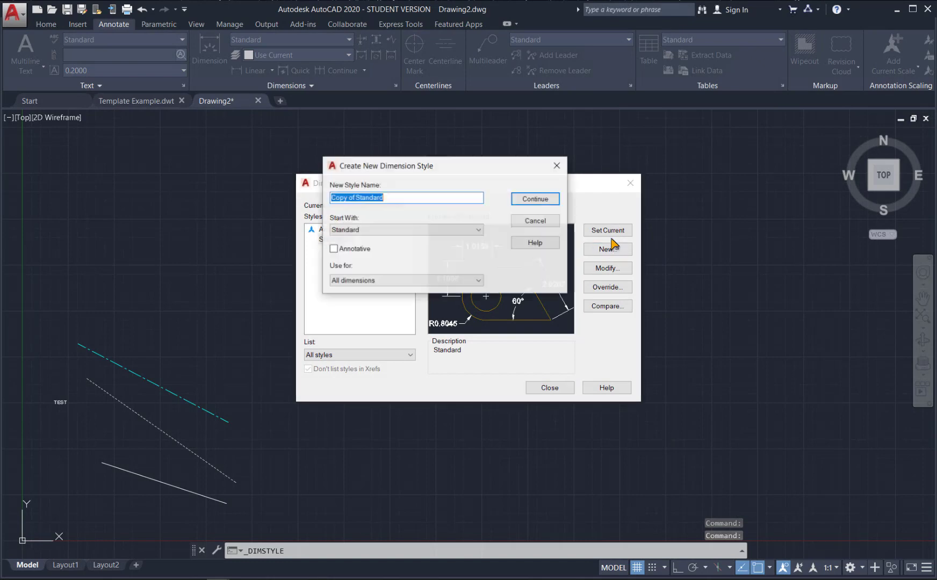
{"action": "left_click", "coordinate": [517, 204]}
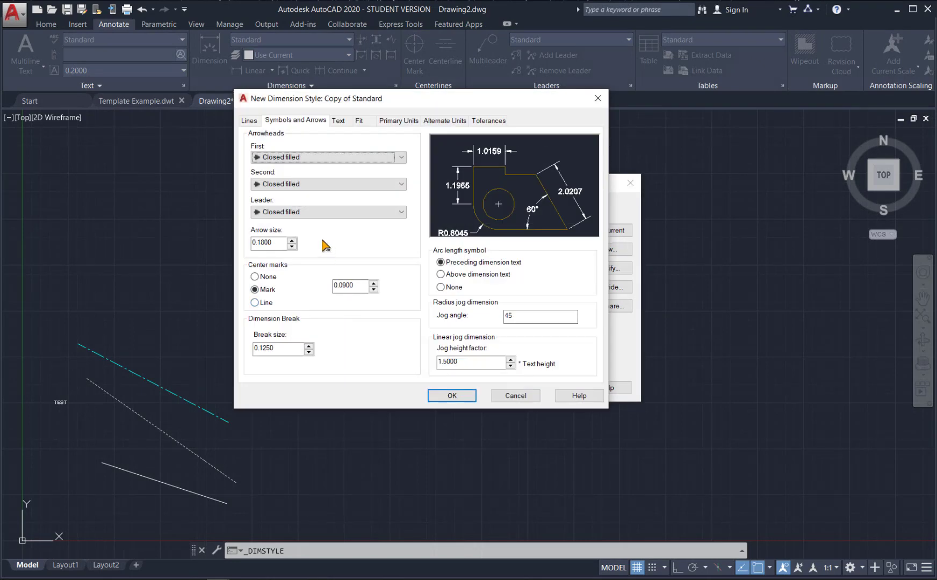
Set the new style's arrow size to 2.0 and close the Dimension Style Manager
{"action": "left_click_drag", "start_coordinate": [277, 242], "coordinate": [239, 244]}
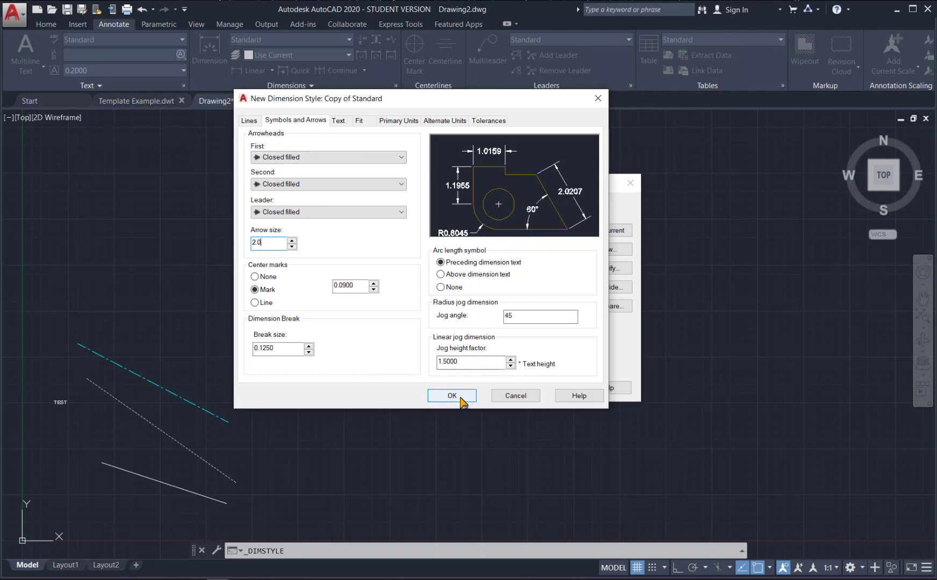
{"action": "left_click", "coordinate": [461, 400]}
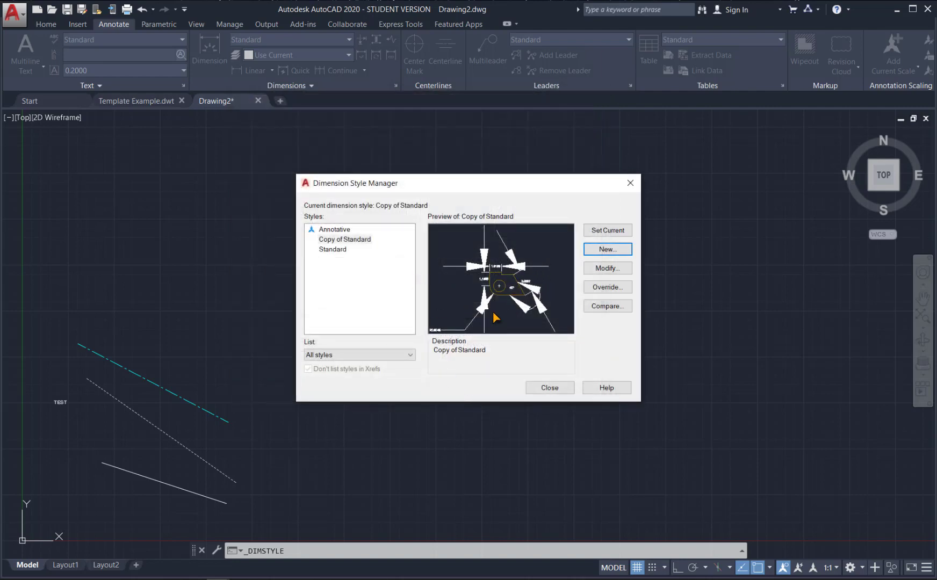
{"action": "left_click", "coordinate": [548, 391]}
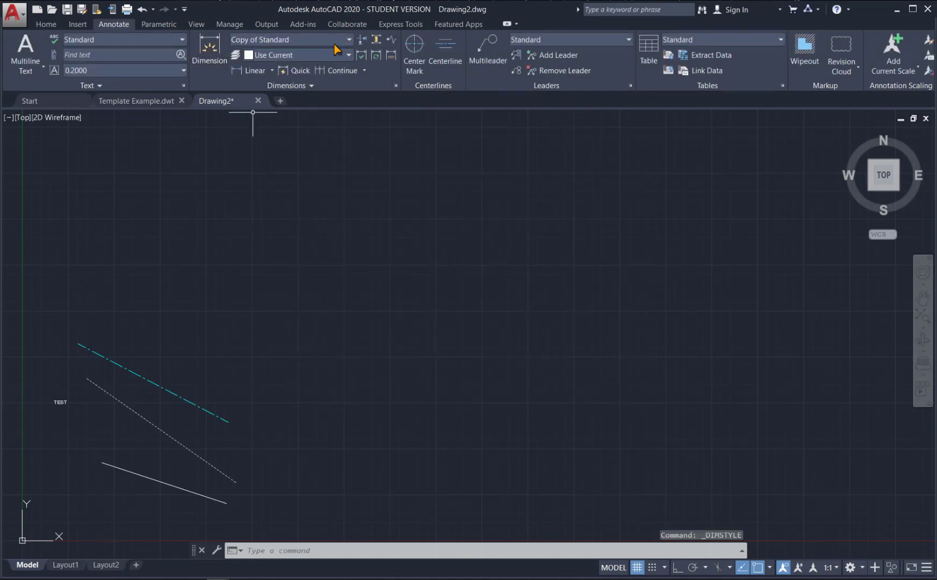
Dimension the cyan center line end to end with the Copy of Standard style, placing an aligned dimension above the line
{"action": "left_click", "coordinate": [336, 41]}
{"action": "left_click", "coordinate": [326, 87]}
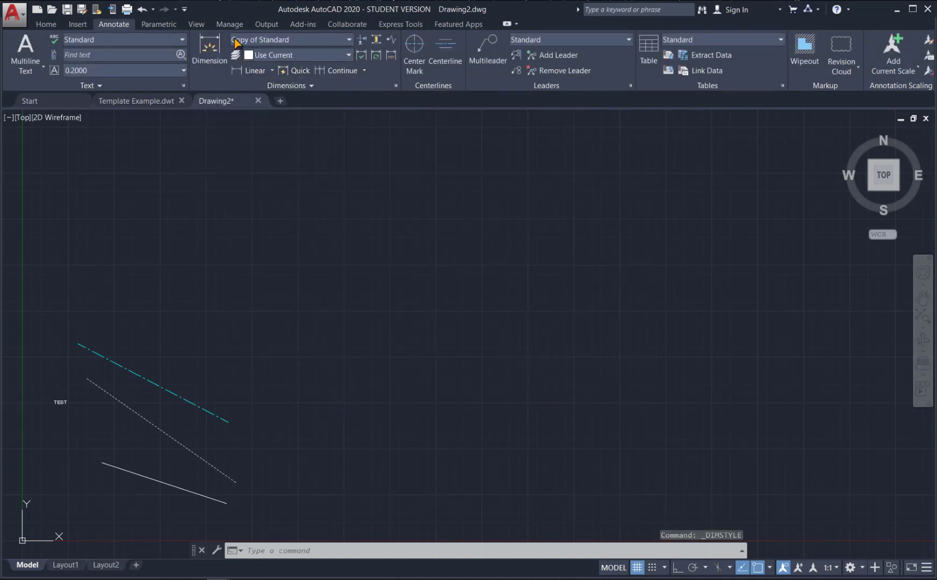
{"action": "left_click", "coordinate": [209, 51]}
{"action": "key", "text": "Return"}
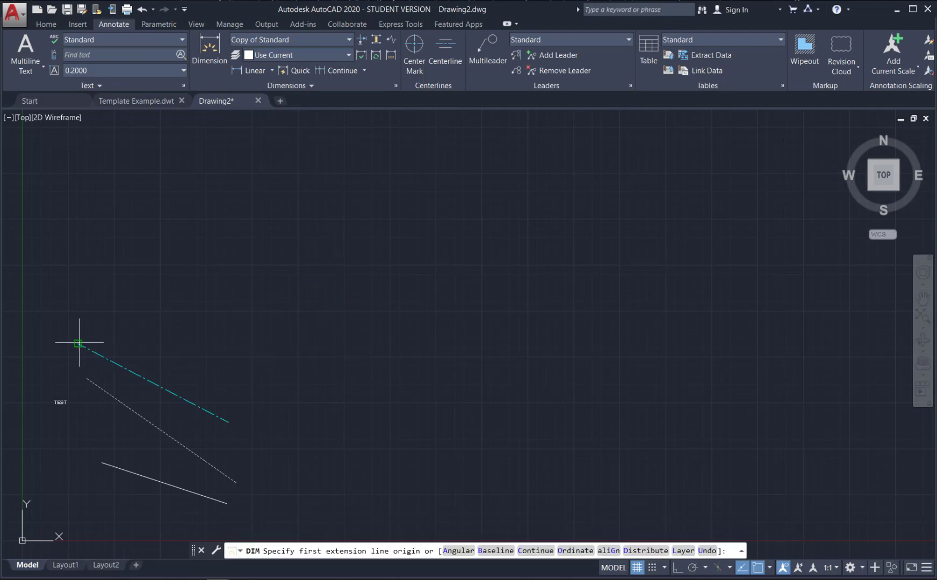
{"action": "left_click", "coordinate": [78, 344]}
{"action": "left_click", "coordinate": [230, 422]}
{"action": "left_click", "coordinate": [204, 358]}
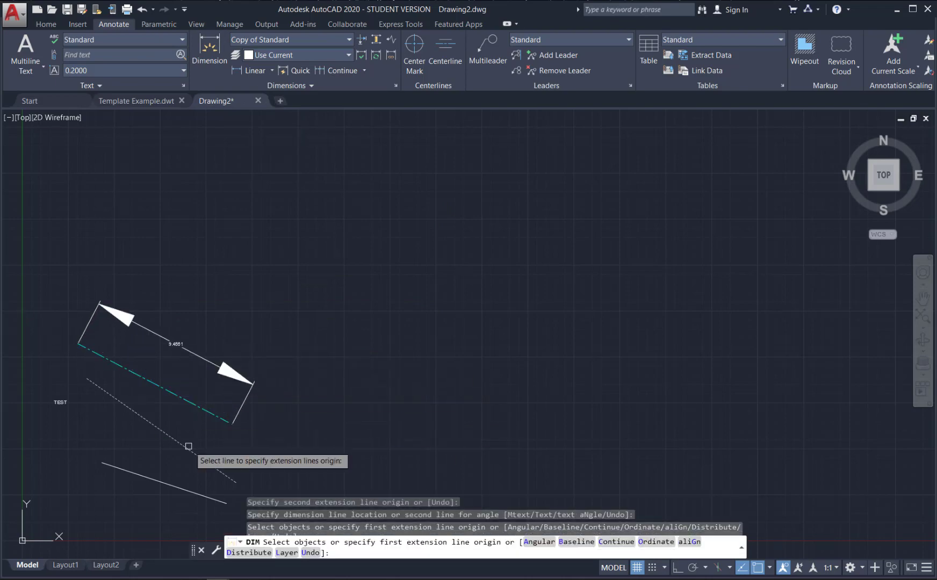
{"action": "key", "text": "Return"}
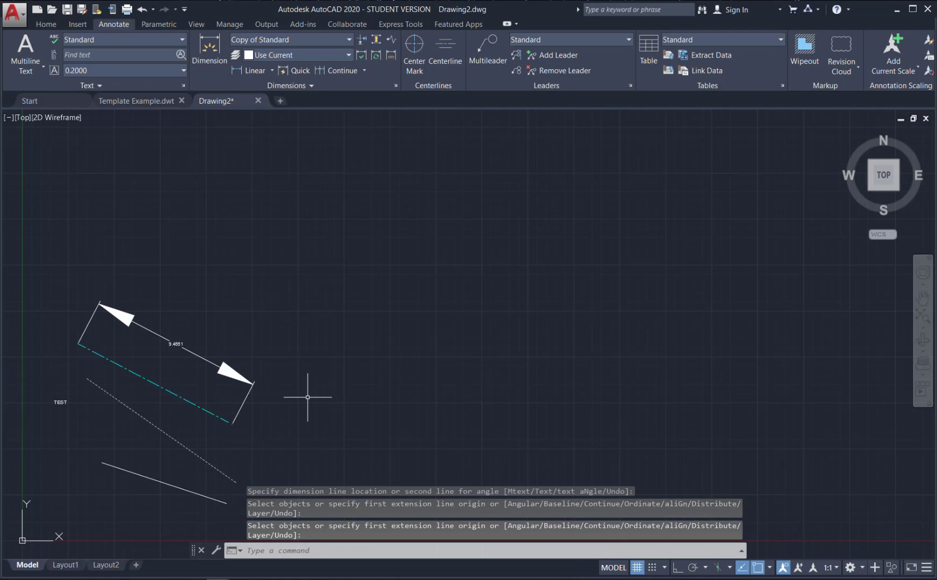
Delete the dimension, the three sloping lines and the TEST text from the drawing
{"action": "middle_click_drag", "start_coordinate": [310, 391], "coordinate": [309, 354]}
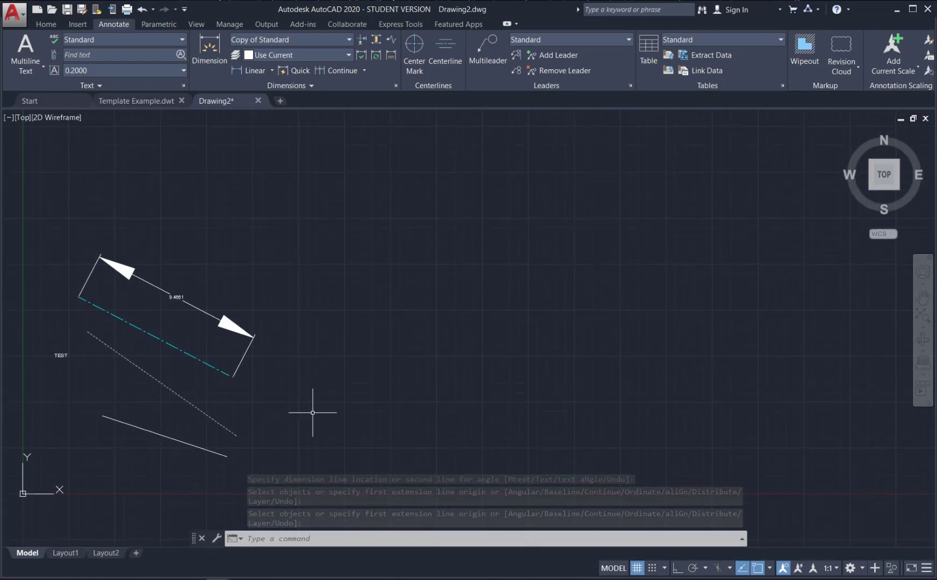
{"action": "mouse_move", "coordinate": [344, 417]}
{"action": "left_mouse_down"}
{"action": "mouse_move", "coordinate": [383, 294]}
{"action": "mouse_move", "coordinate": [197, 130]}
{"action": "mouse_move", "coordinate": [2, 245]}
{"action": "mouse_move", "coordinate": [39, 456]}
{"action": "mouse_move", "coordinate": [228, 520]}
{"action": "mouse_move", "coordinate": [377, 446]}
{"action": "left_mouse_up"}
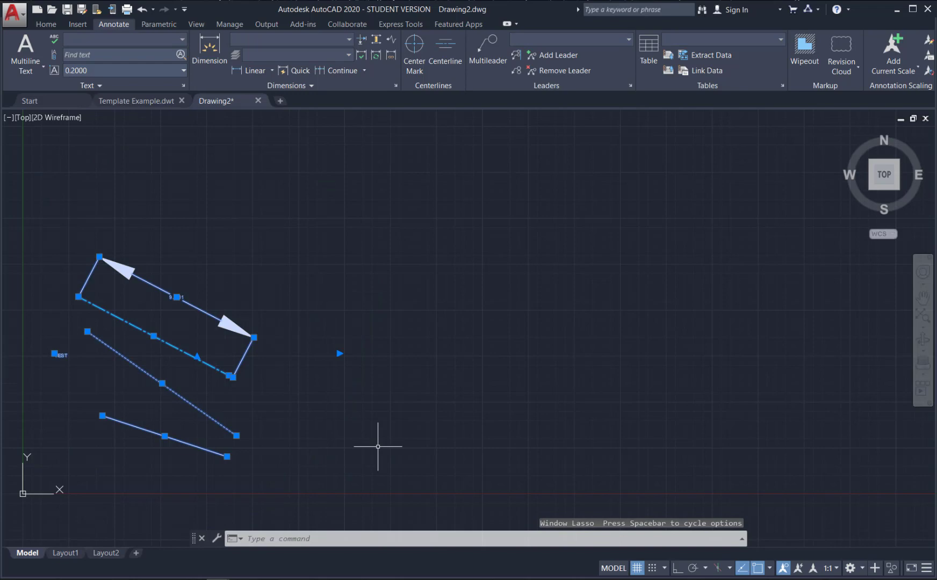
{"action": "key", "text": "Delete"}
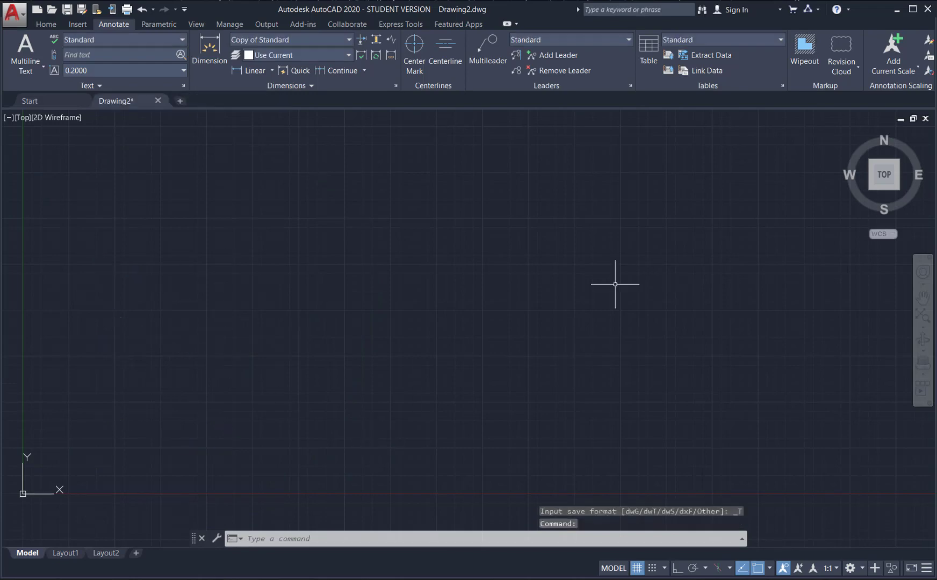
Save the drawing as an AutoCAD Drawing Template, overwriting Template Example and accepting the existing template options
{"action": "left_click", "coordinate": [14, 14]}
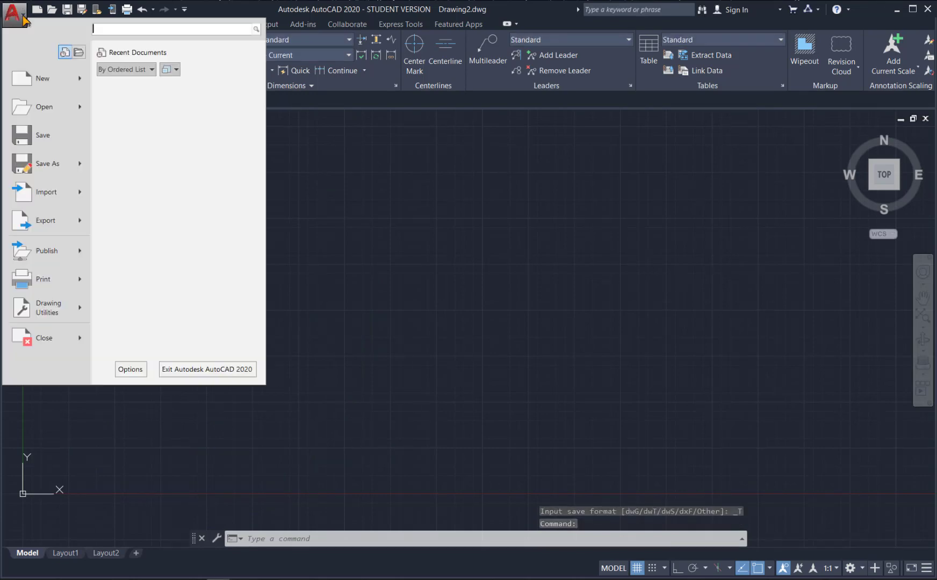
{"action": "left_click", "coordinate": [60, 170]}
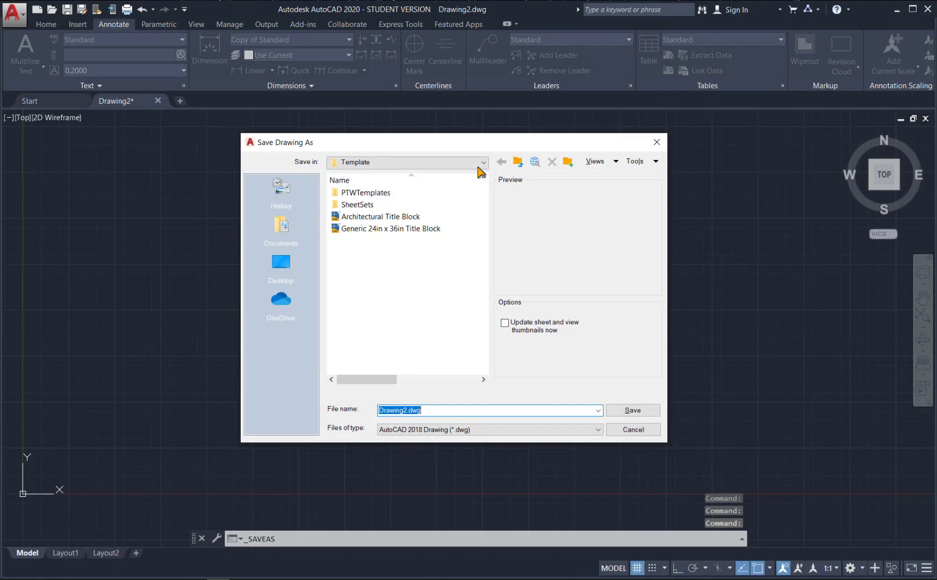
{"action": "left_click", "coordinate": [484, 430]}
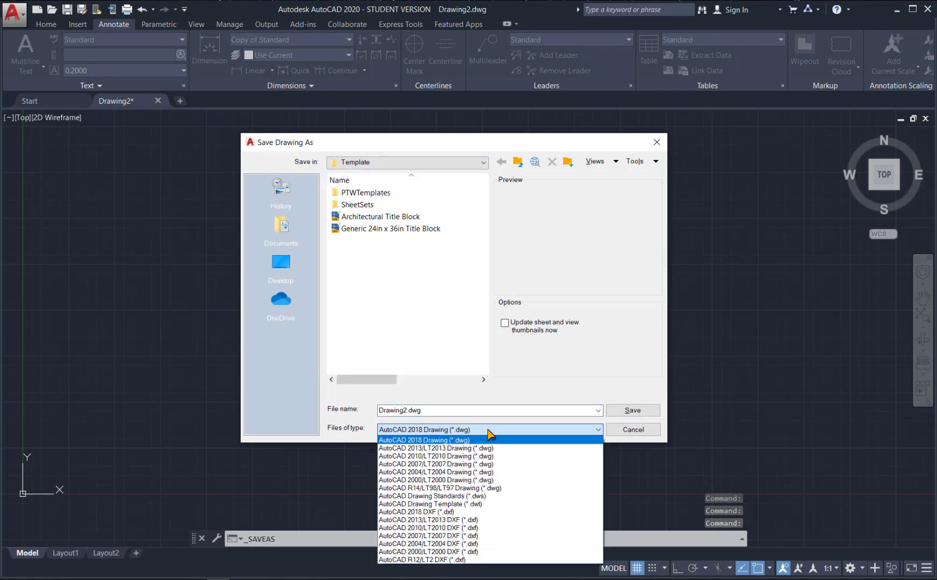
{"action": "left_click", "coordinate": [478, 504]}
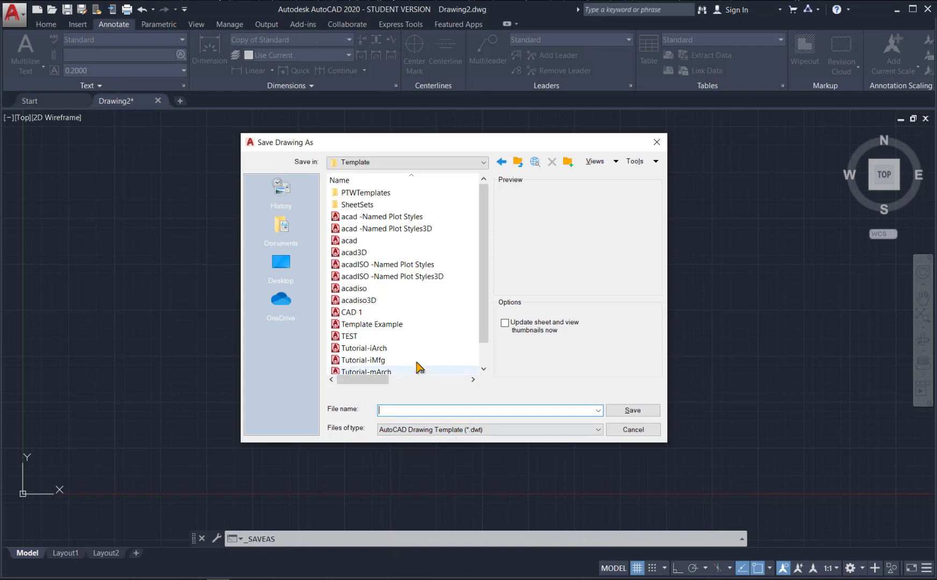
{"action": "left_click", "coordinate": [398, 324]}
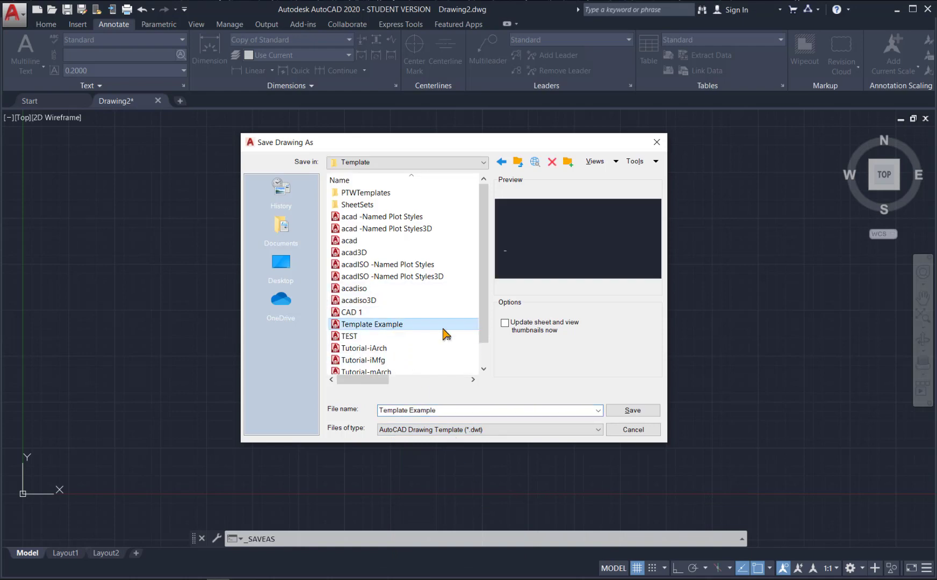
{"action": "left_click", "coordinate": [632, 410]}
{"action": "left_click", "coordinate": [444, 327]}
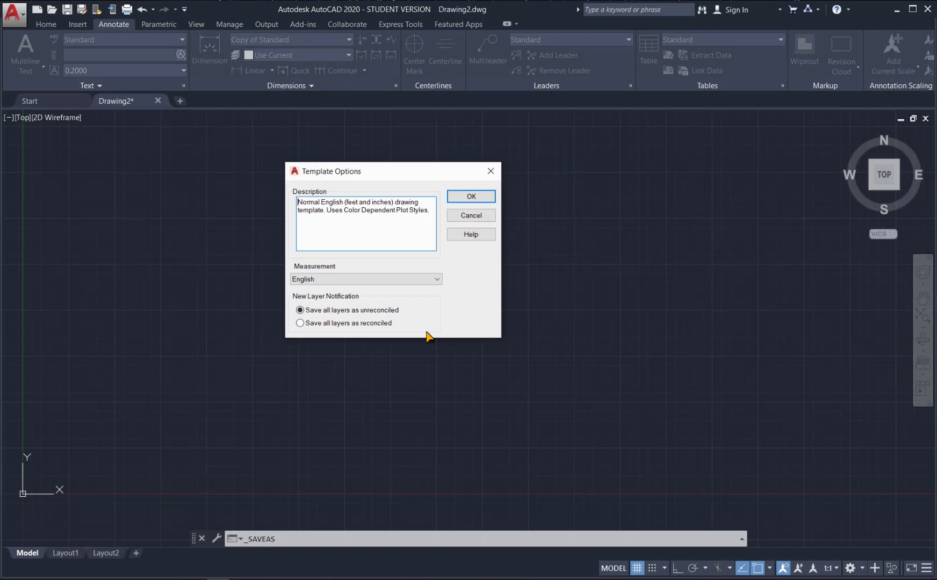
{"action": "left_click", "coordinate": [471, 199]}
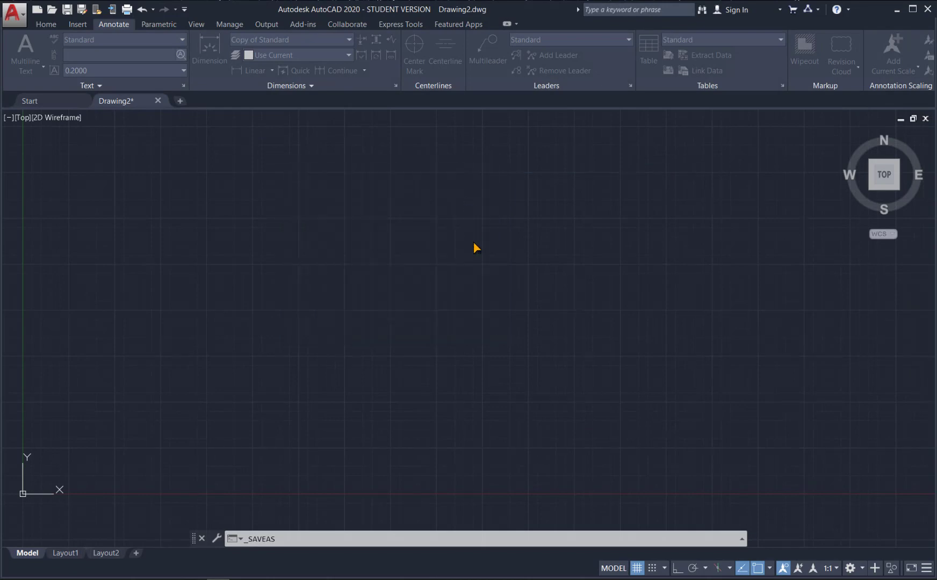
Start a new drawing from the Template Example template and check which layers are available for dimensions
{"action": "left_click", "coordinate": [10, 33]}
{"action": "left_click", "coordinate": [24, 83]}
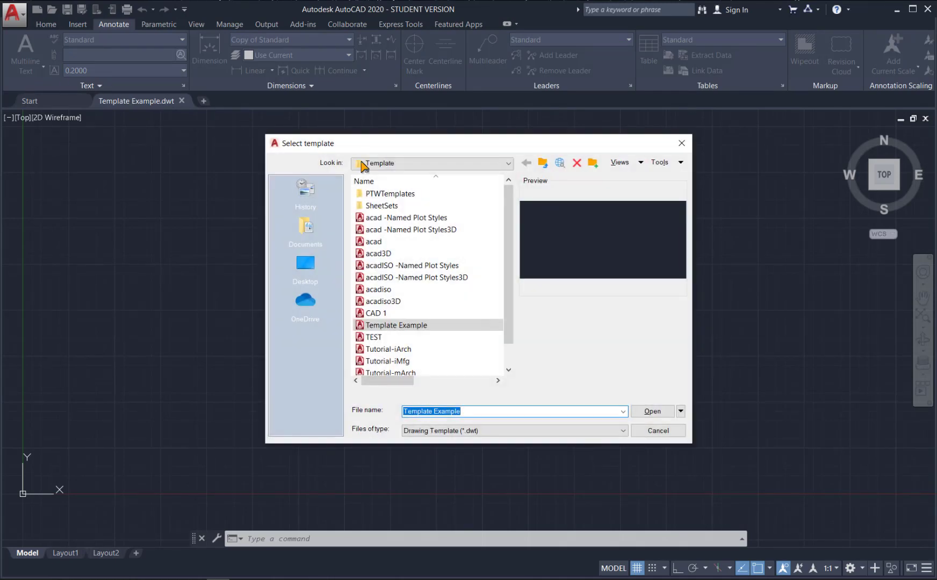
{"action": "left_click", "coordinate": [415, 328]}
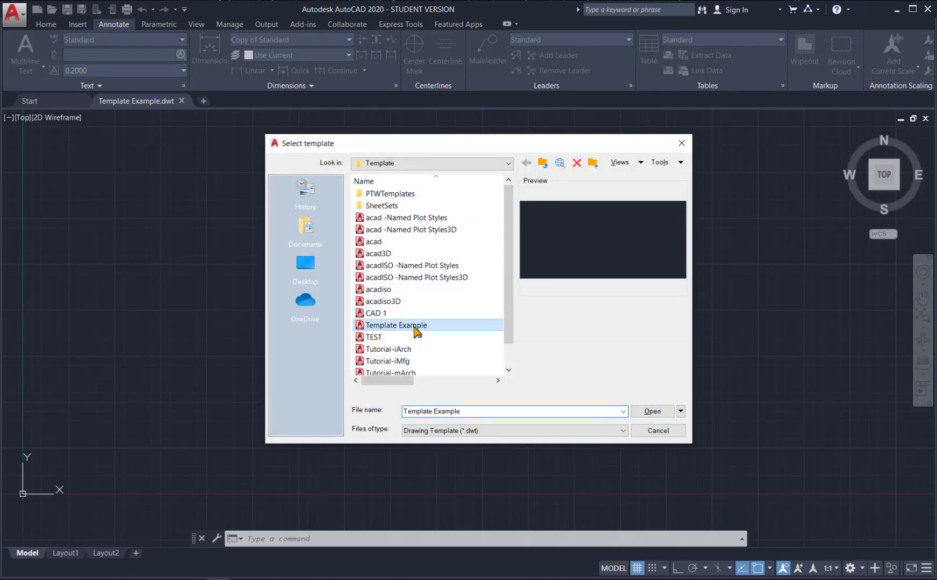
{"action": "left_click", "coordinate": [653, 411]}
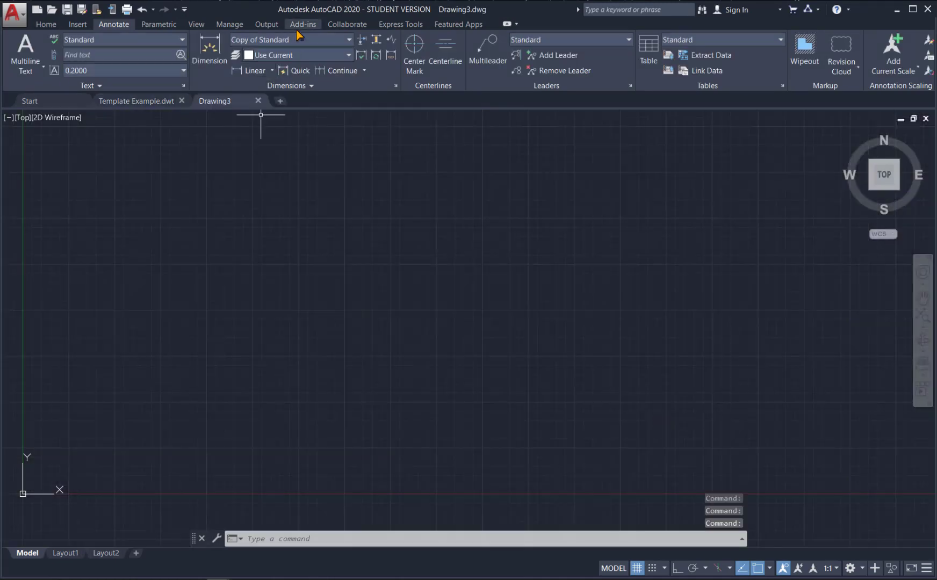
{"action": "left_click", "coordinate": [333, 53]}
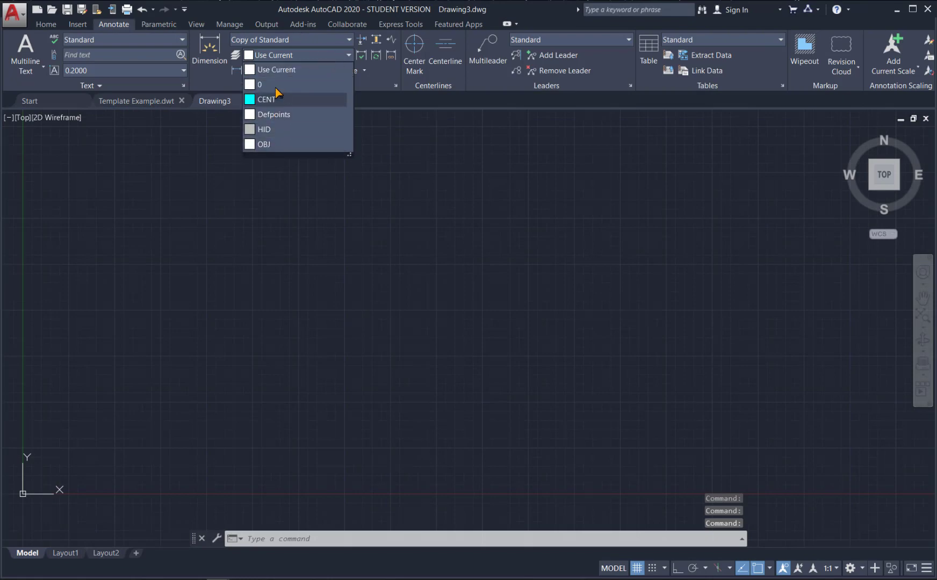
{"action": "left_click", "coordinate": [382, 309]}
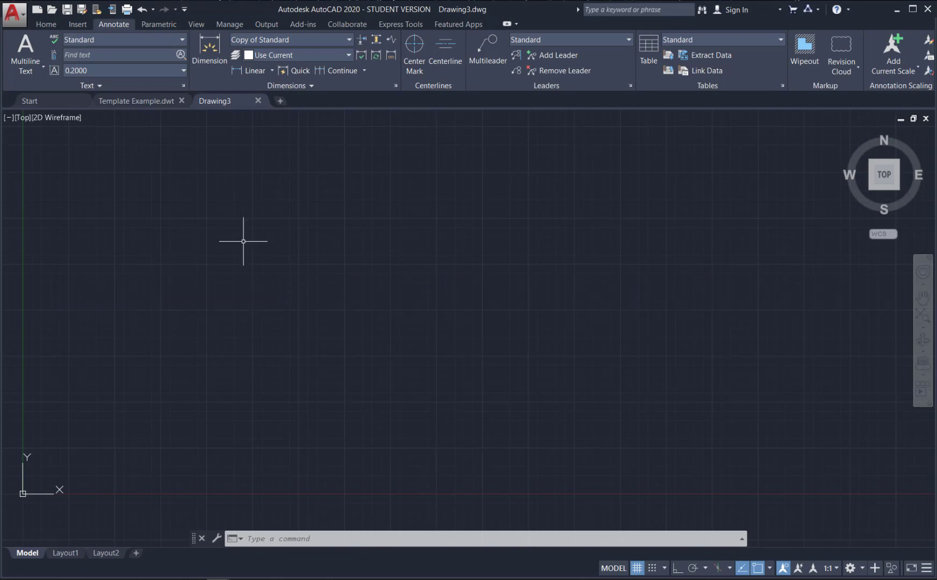
Modify Layout1's page setup to use the DWG To PDF.pc3 plotter, and close the Page Setup Manager
{"action": "left_click", "coordinate": [66, 553]}
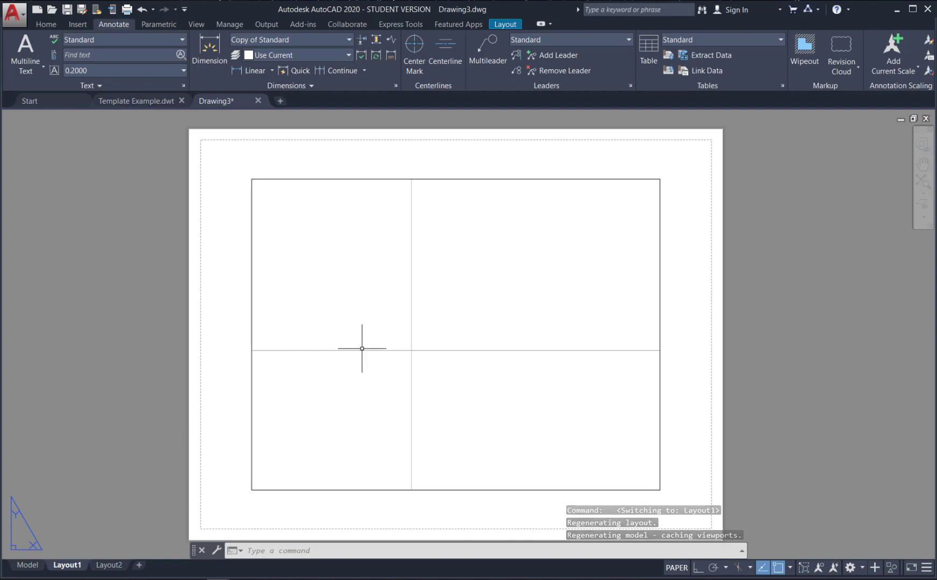
{"action": "right_click", "coordinate": [72, 570]}
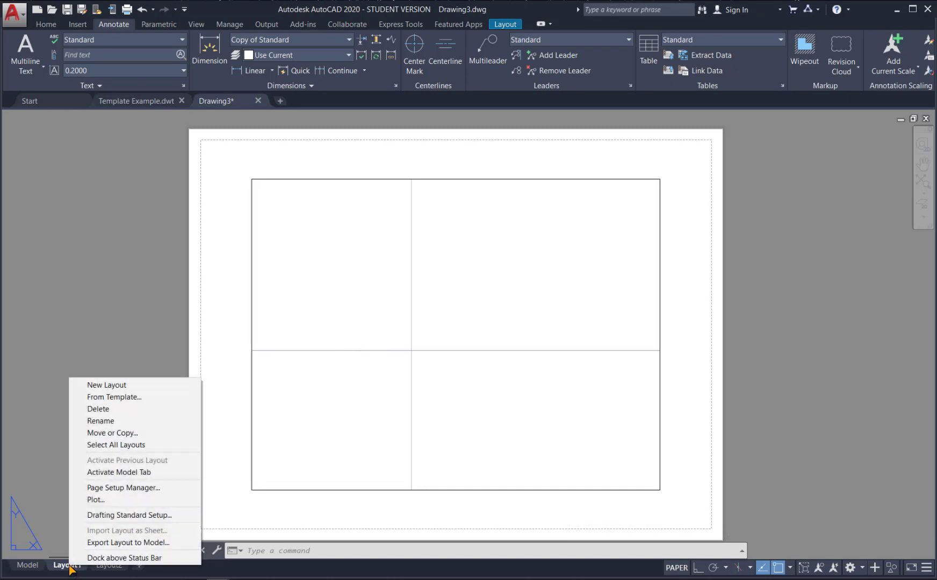
{"action": "left_click", "coordinate": [132, 489]}
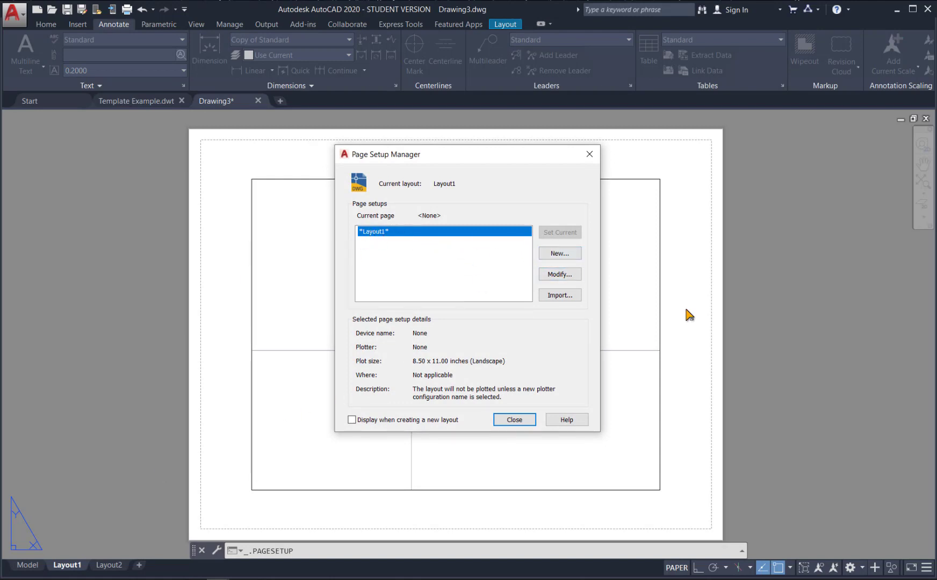
{"action": "left_click", "coordinate": [571, 274]}
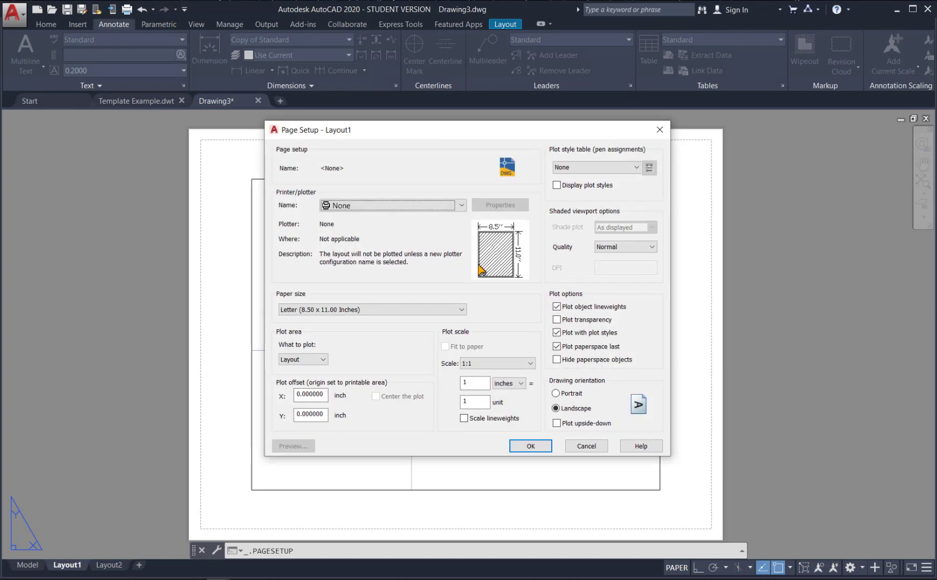
{"action": "left_click", "coordinate": [462, 205]}
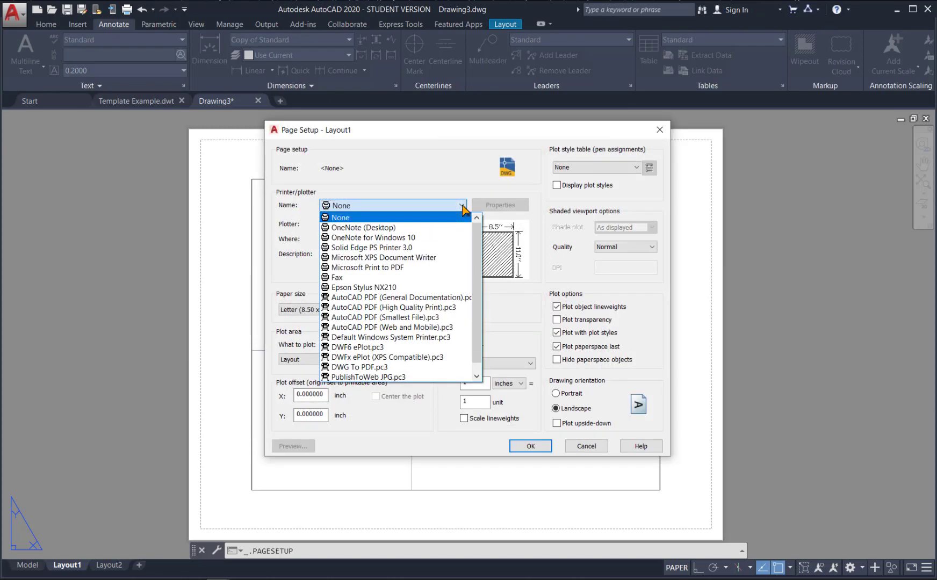
{"action": "left_click", "coordinate": [396, 370]}
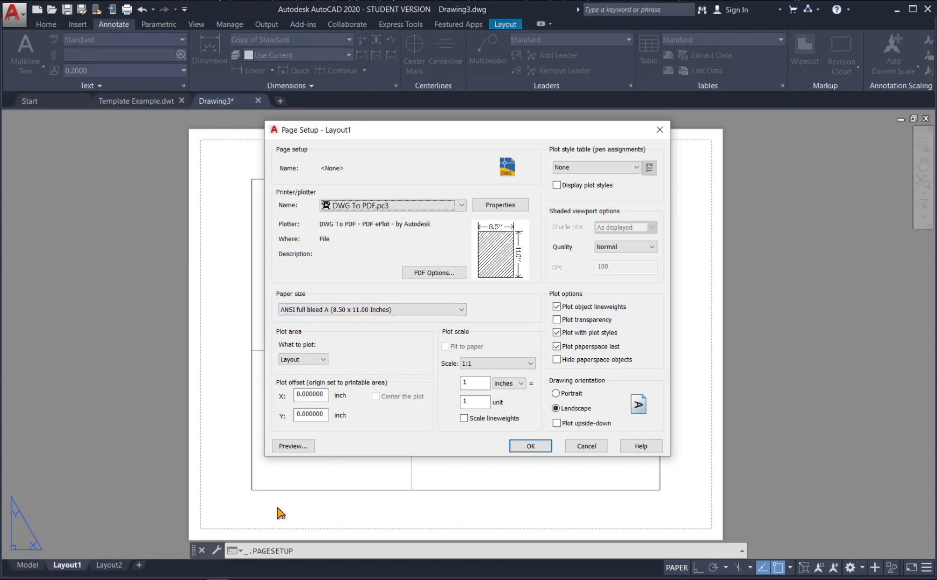
{"action": "left_click", "coordinate": [543, 451]}
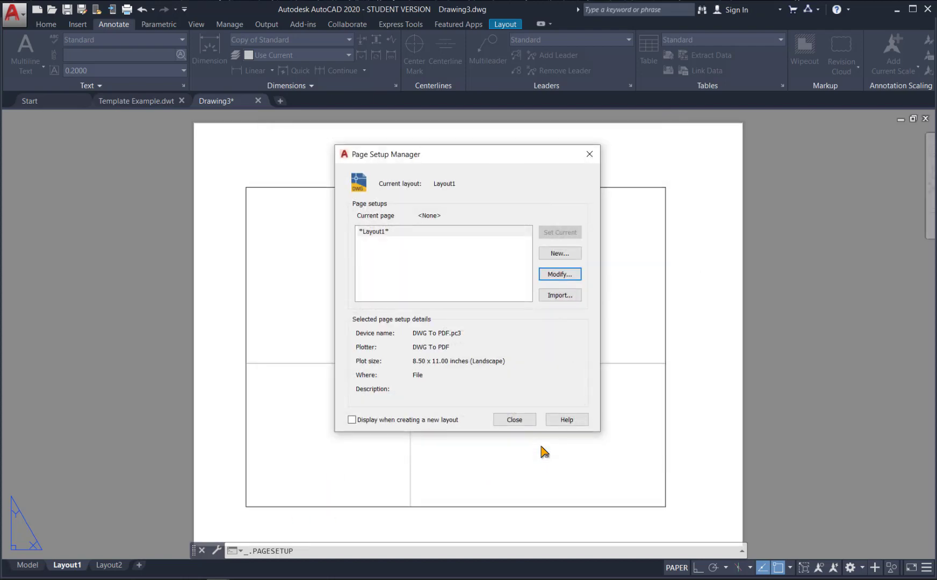
{"action": "left_click", "coordinate": [514, 420]}
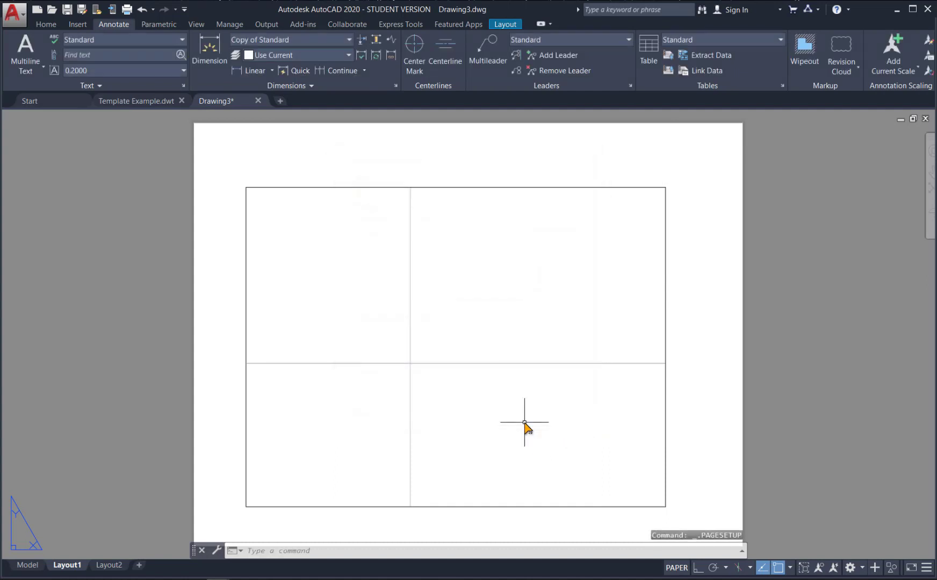
Stretch the Layout1 viewport by its upper-left and lower-right corners so its border sits just inside the paper edges
{"action": "left_click", "coordinate": [266, 188]}
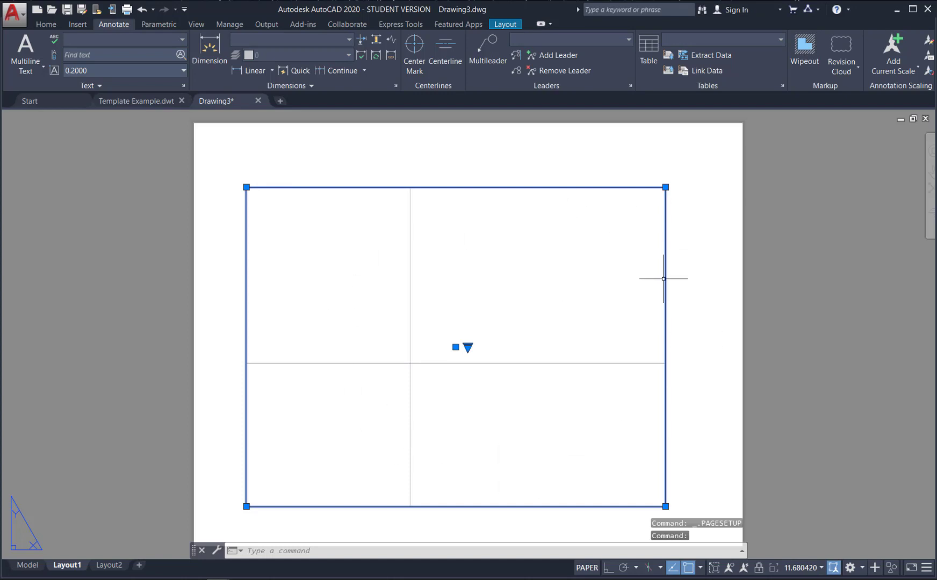
{"action": "left_click", "coordinate": [246, 187]}
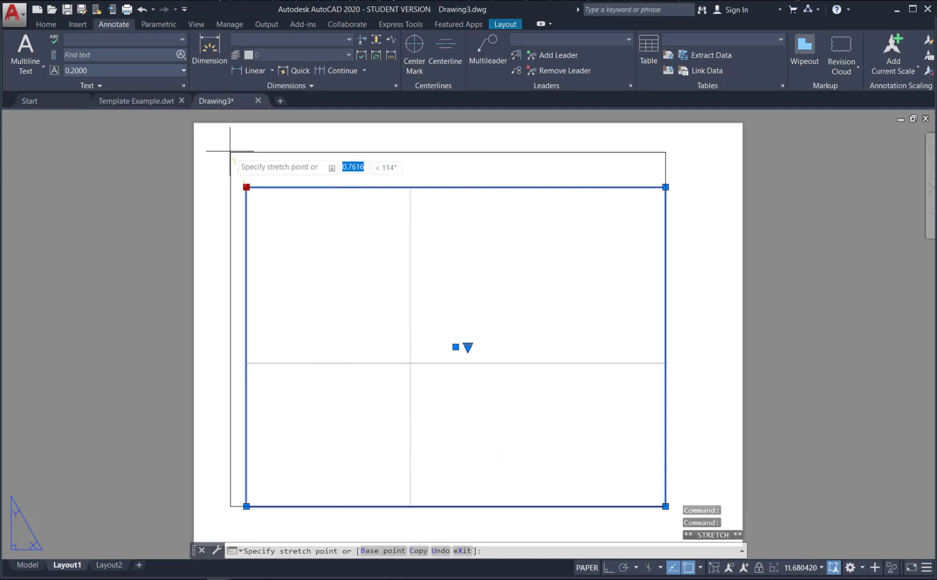
{"action": "left_click", "coordinate": [204, 134]}
{"action": "middle_click_drag", "start_coordinate": [602, 399], "coordinate": [582, 339]}
{"action": "left_click", "coordinate": [646, 447]}
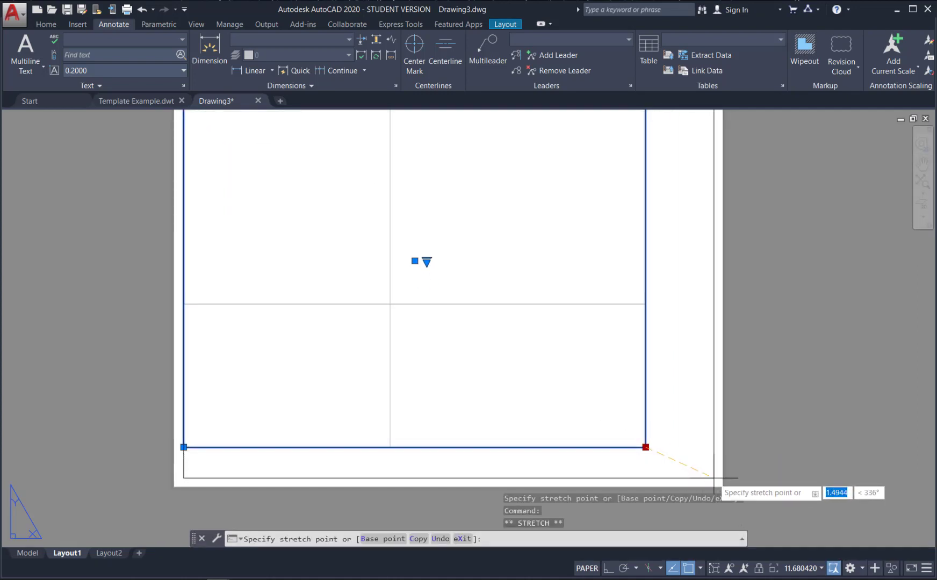
{"action": "left_click", "coordinate": [714, 476]}
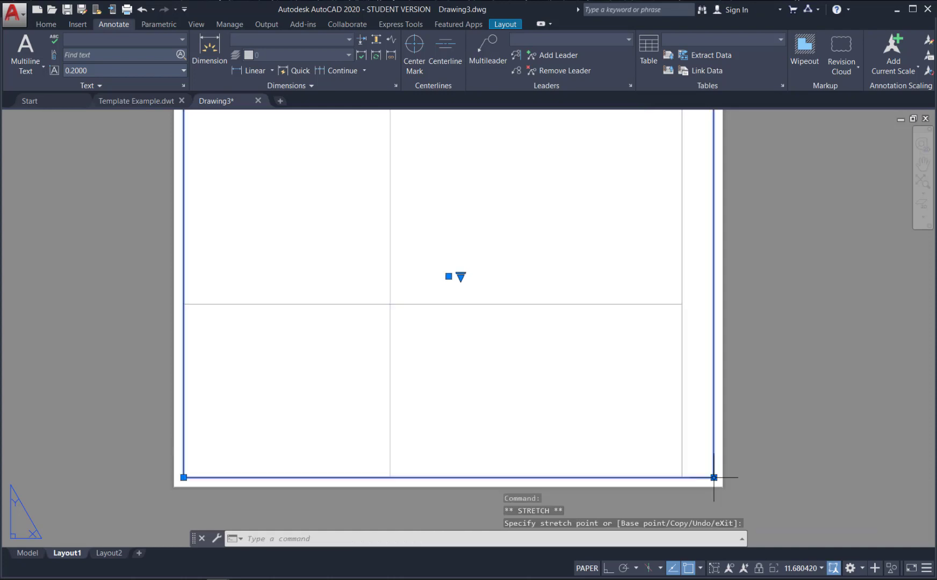
{"action": "scroll", "coordinate": [711, 373], "scroll_direction": "up", "scroll_amount": 4}
{"action": "scroll", "coordinate": [716, 341], "scroll_direction": "down", "scroll_amount": 6}
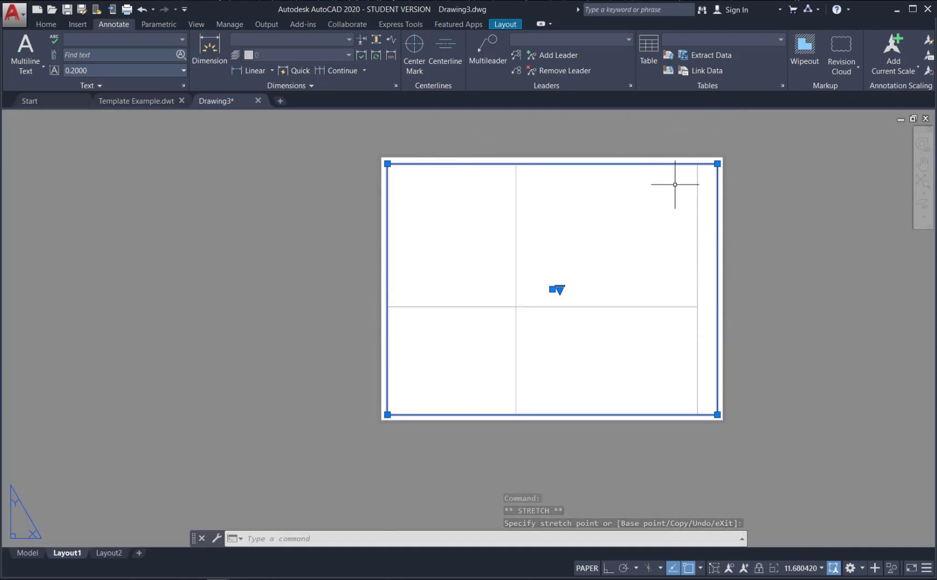
{"action": "scroll", "coordinate": [622, 206], "scroll_direction": "up", "scroll_amount": 2}
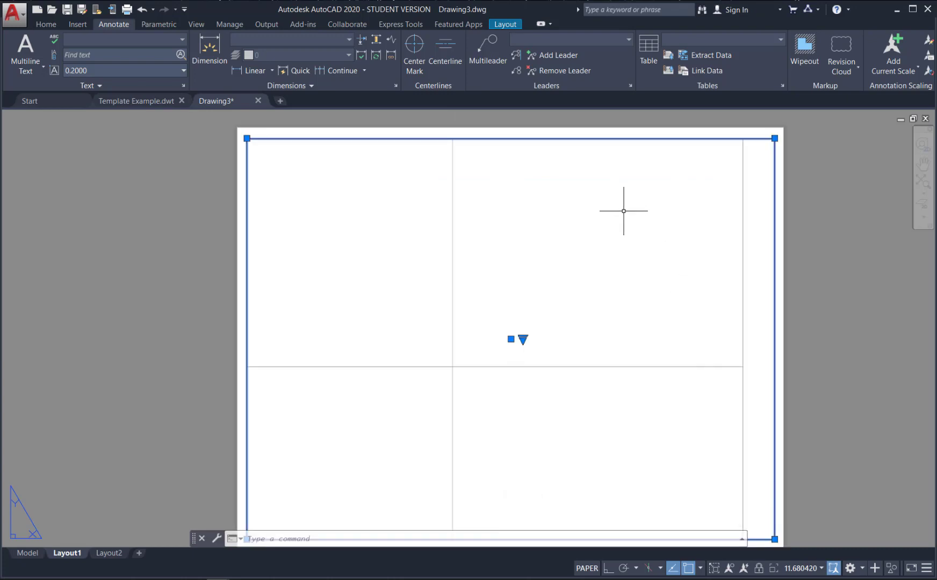
{"action": "scroll", "coordinate": [623, 208], "scroll_direction": "down", "scroll_amount": 2}
{"action": "scroll", "coordinate": [626, 215], "scroll_direction": "up", "scroll_amount": 2}
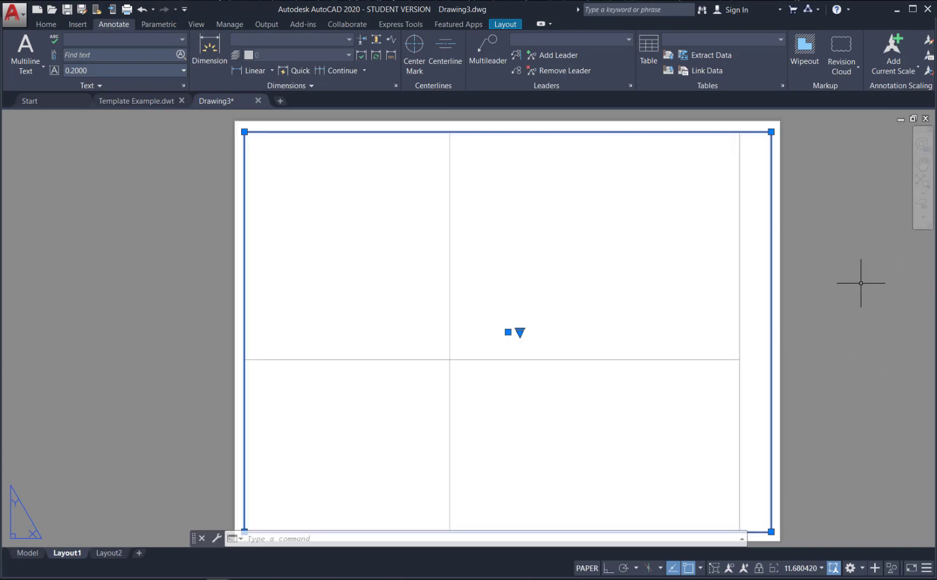
{"action": "key", "text": "Escape"}
{"action": "left_click", "coordinate": [778, 333]}
{"action": "key", "text": "Escape"}
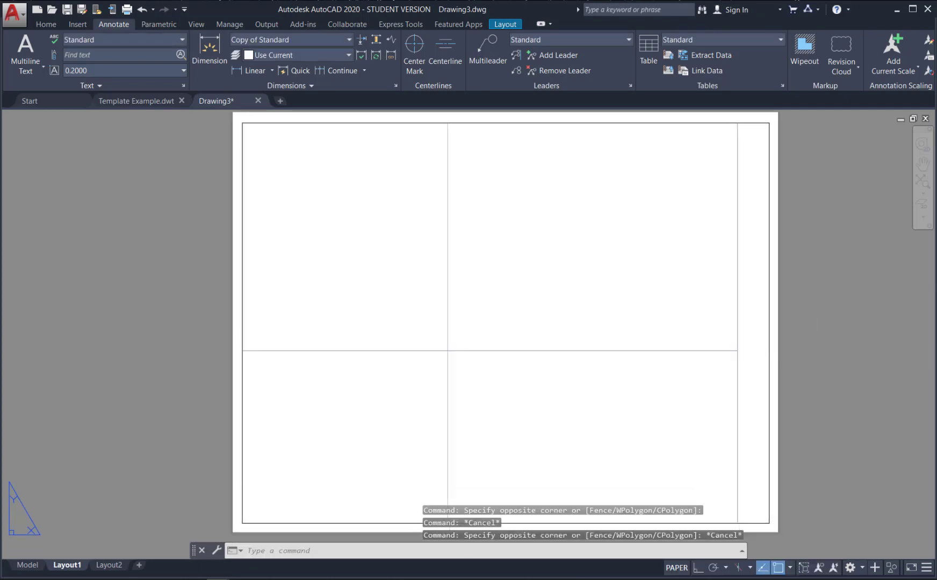
Activate model space inside the layout viewport, return to paper space, and look through the command history
{"action": "scroll", "coordinate": [767, 362], "scroll_direction": "down", "scroll_amount": 2}
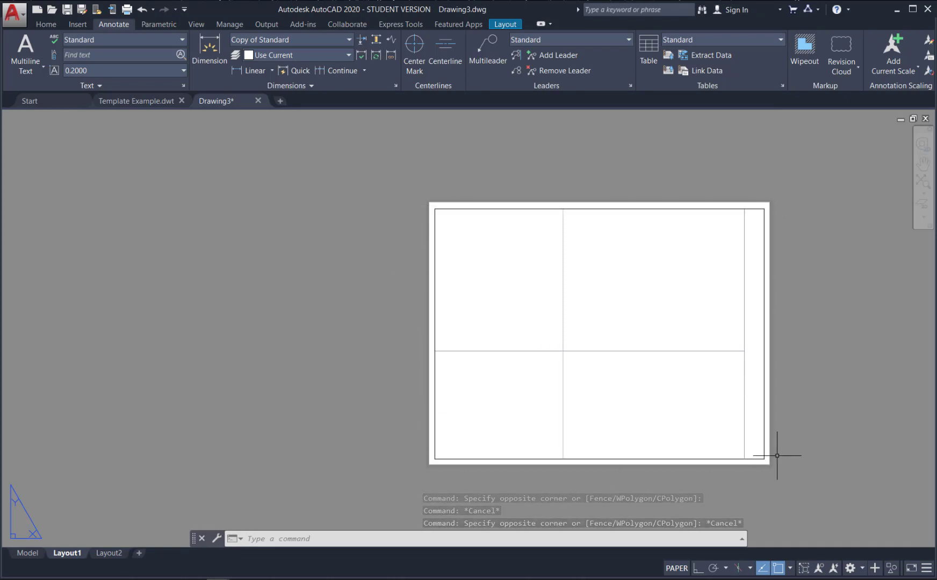
{"action": "scroll", "coordinate": [724, 435], "scroll_direction": "up", "scroll_amount": 4}
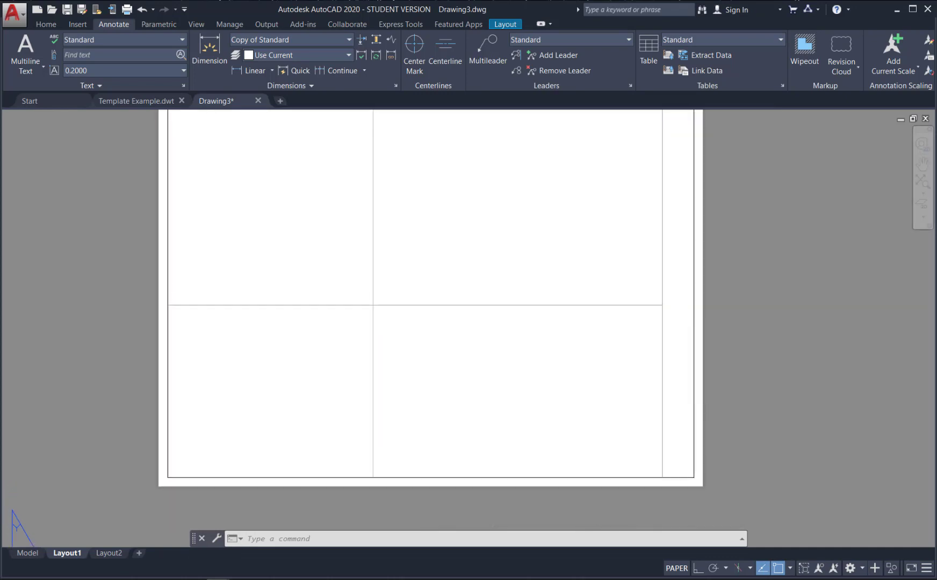
{"action": "scroll", "coordinate": [711, 401], "scroll_direction": "up", "scroll_amount": 2}
{"action": "scroll", "coordinate": [673, 398], "scroll_direction": "down", "scroll_amount": 2}
{"action": "middle_click_drag", "start_coordinate": [673, 398], "coordinate": [687, 433]}
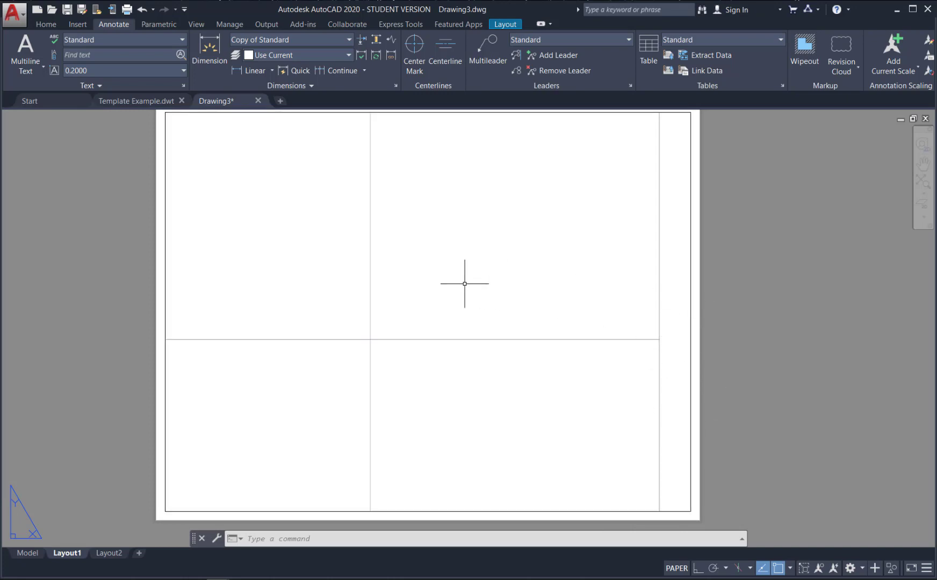
{"action": "double_click", "coordinate": [485, 301]}
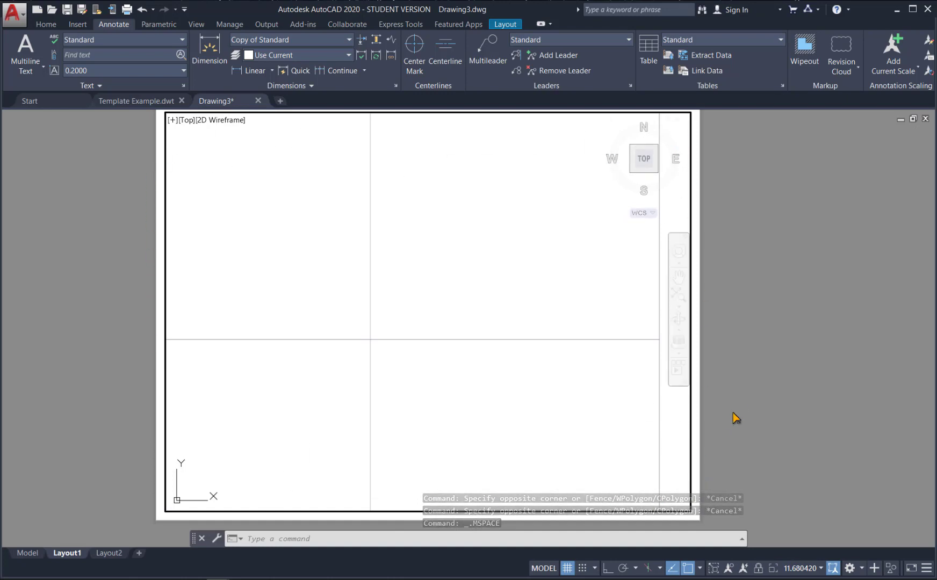
{"action": "double_click", "coordinate": [696, 400]}
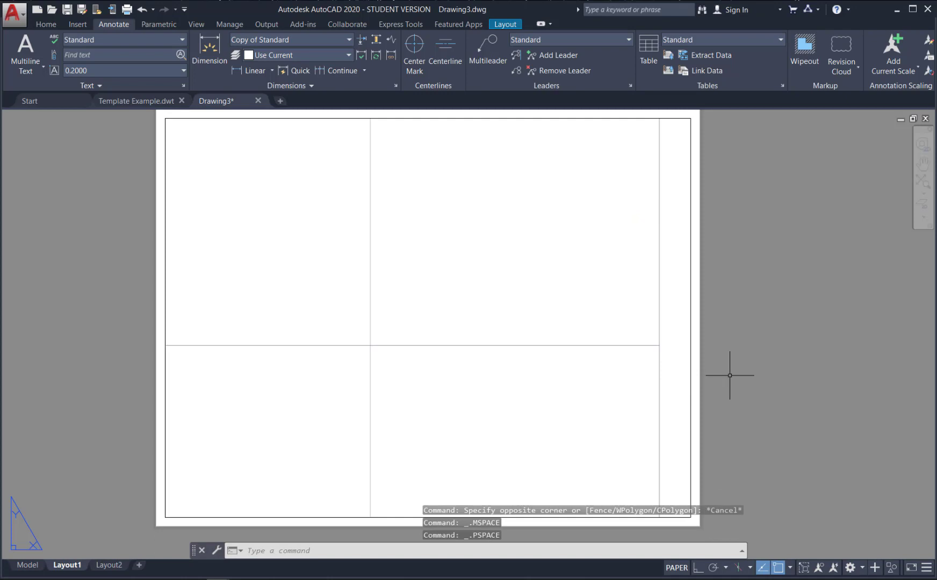
{"action": "key", "text": "F2"}
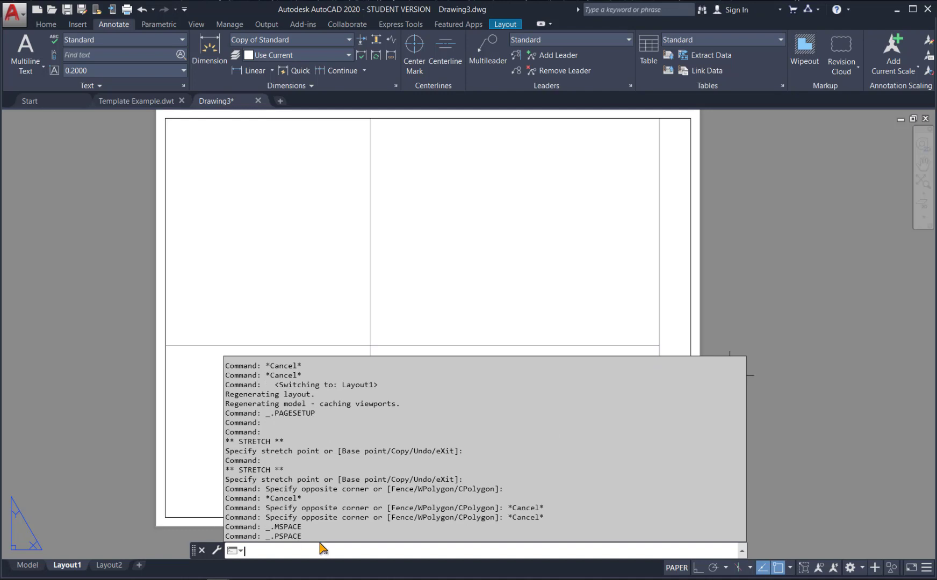
{"action": "key", "text": "F2"}
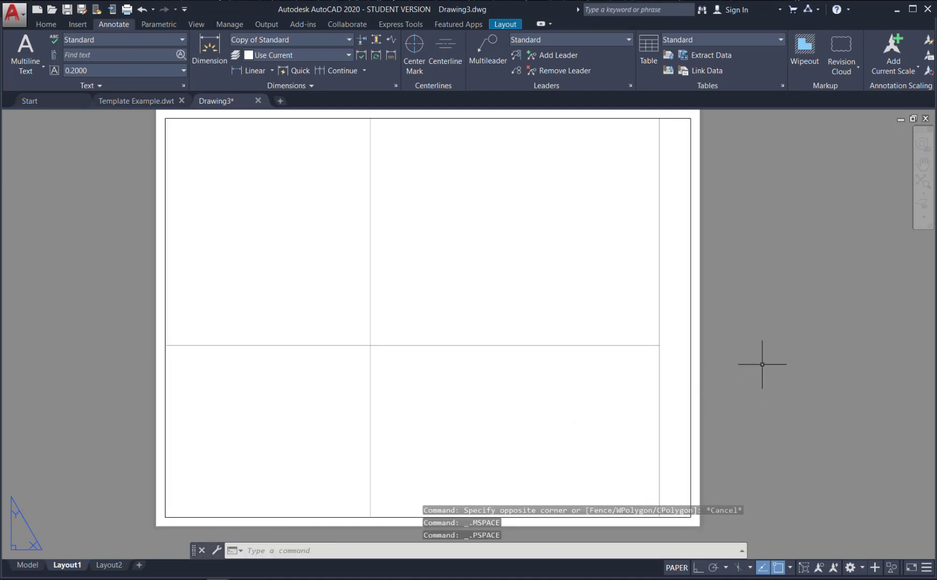
Draw a title block rectangle in the lower-right corner of the viewport border on Layout1
{"action": "left_click", "coordinate": [45, 25]}
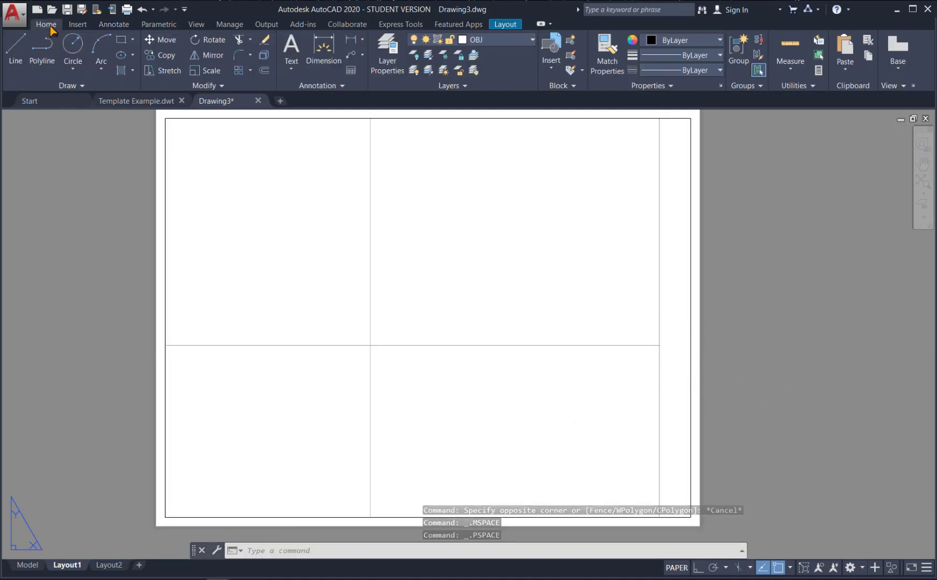
{"action": "left_click", "coordinate": [121, 39]}
{"action": "left_click", "coordinate": [690, 517]}
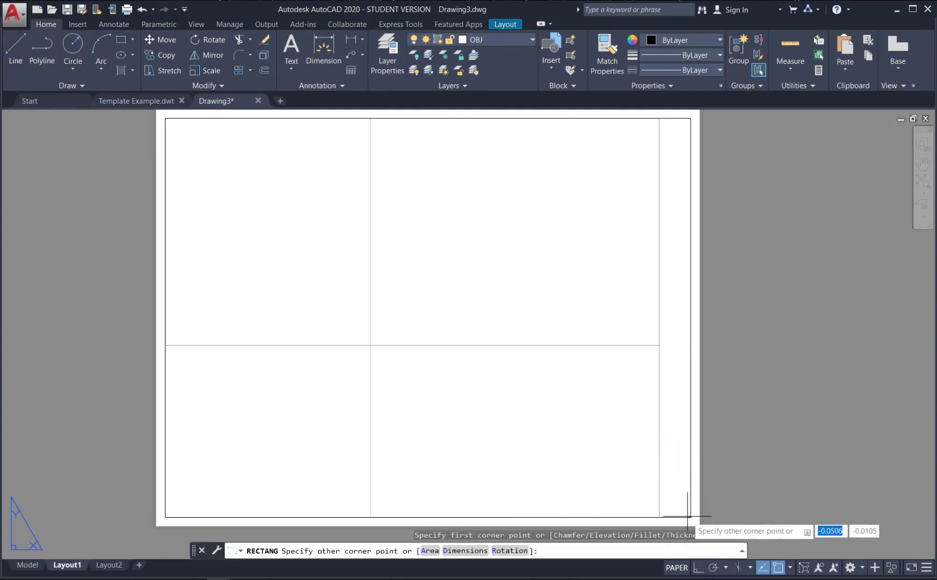
{"action": "left_click", "coordinate": [522, 456]}
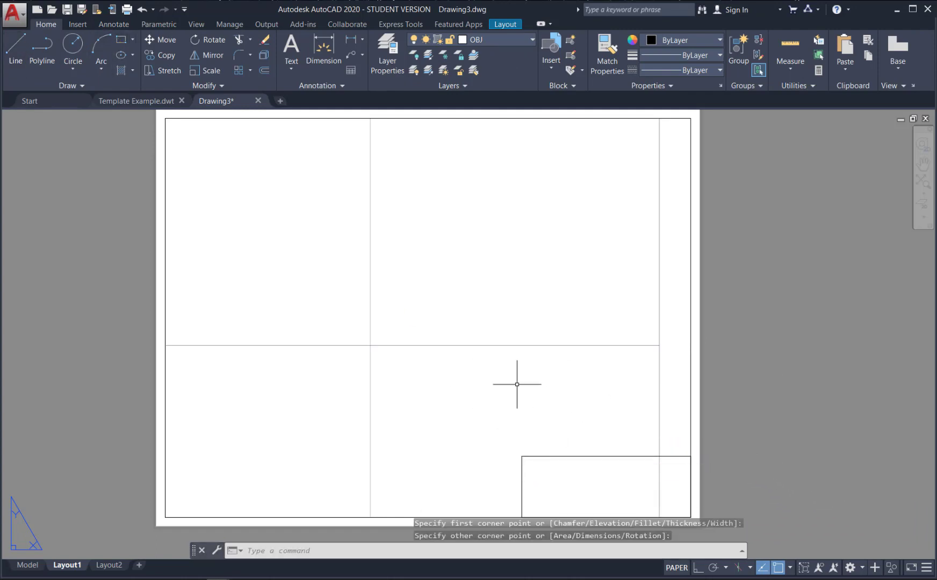
Add the multiline text EXAMPLE BLOCK inside the title block rectangle, widening its text box so it fits on one line
{"action": "left_click", "coordinate": [291, 44]}
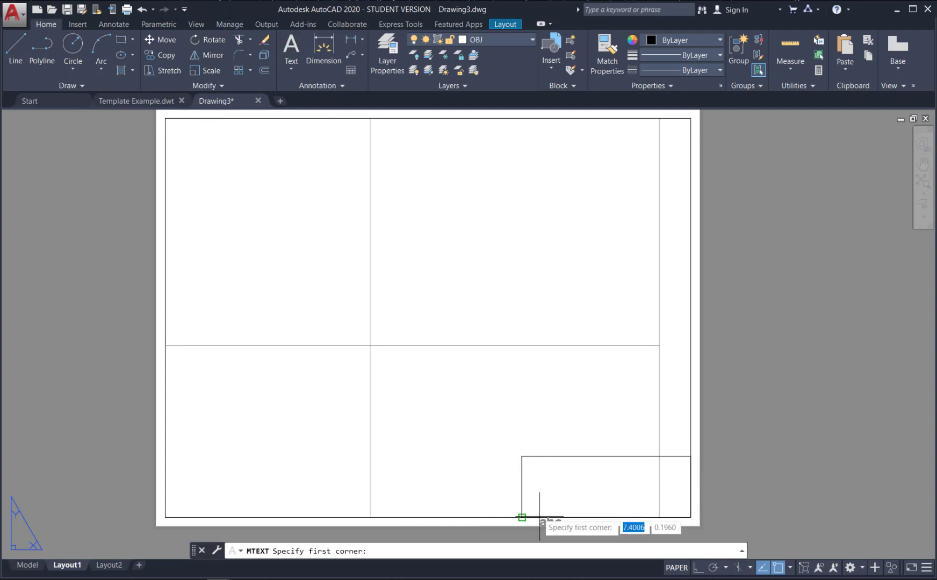
{"action": "left_click", "coordinate": [531, 468]}
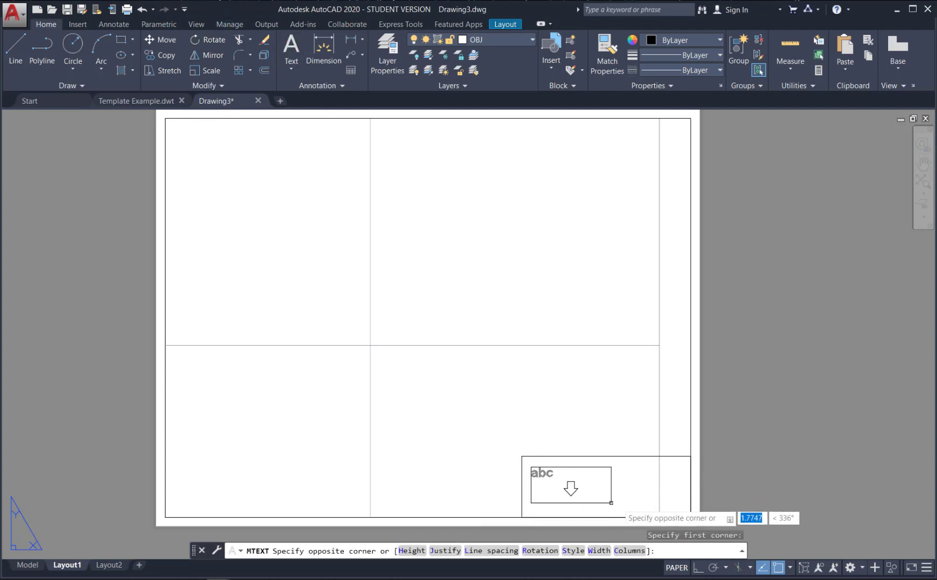
{"action": "left_click", "coordinate": [644, 504]}
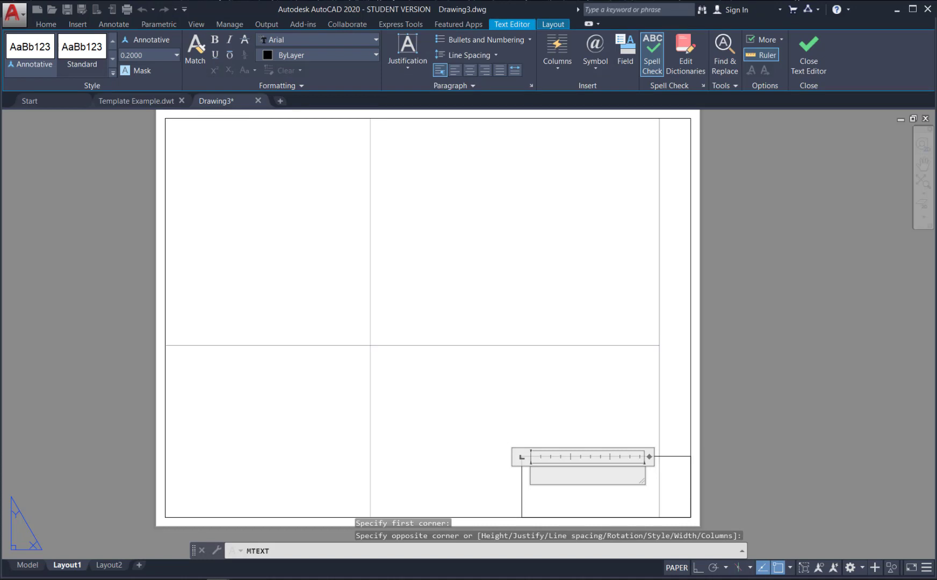
{"action": "type", "text": "EXAMPLE B"}
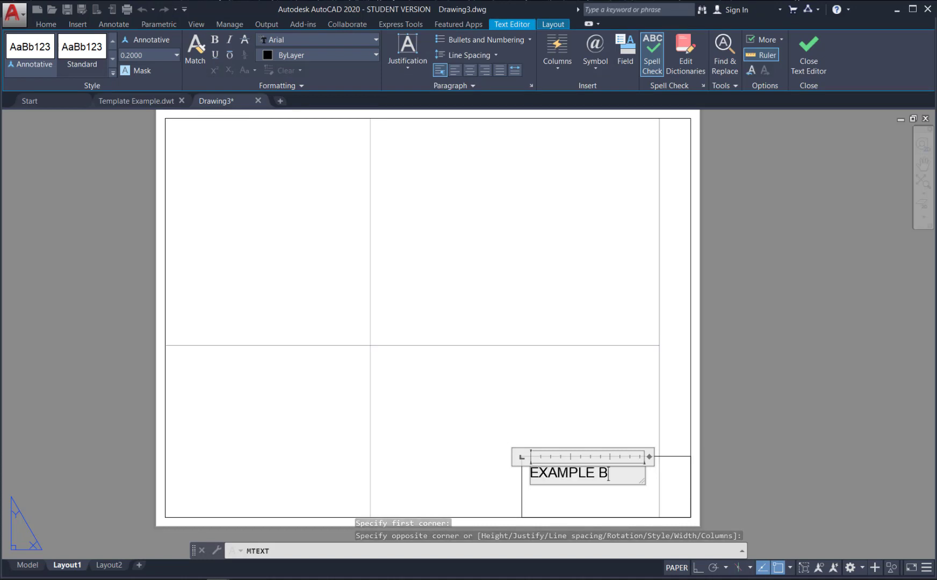
{"action": "type", "text": "LOCK"}
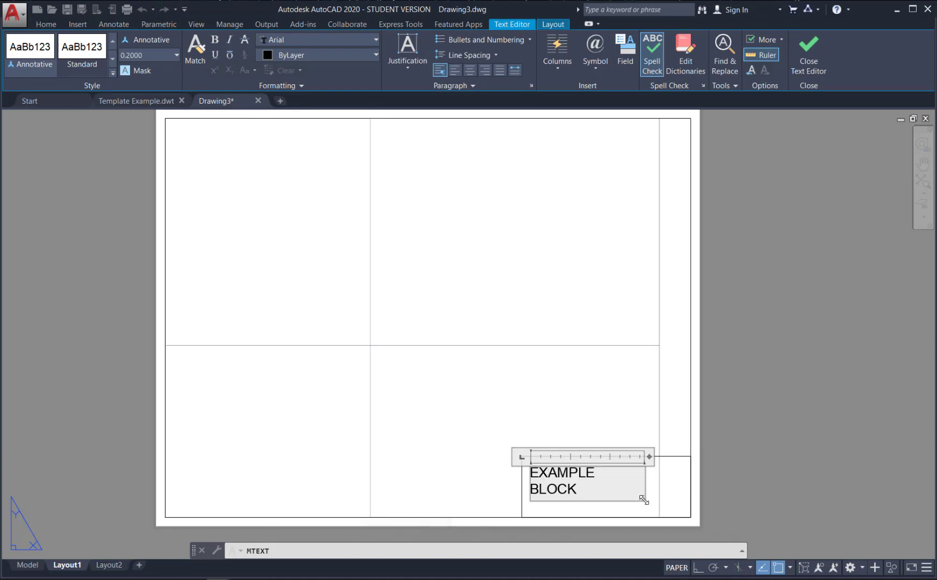
{"action": "left_click_drag", "start_coordinate": [643, 498], "coordinate": [676, 502]}
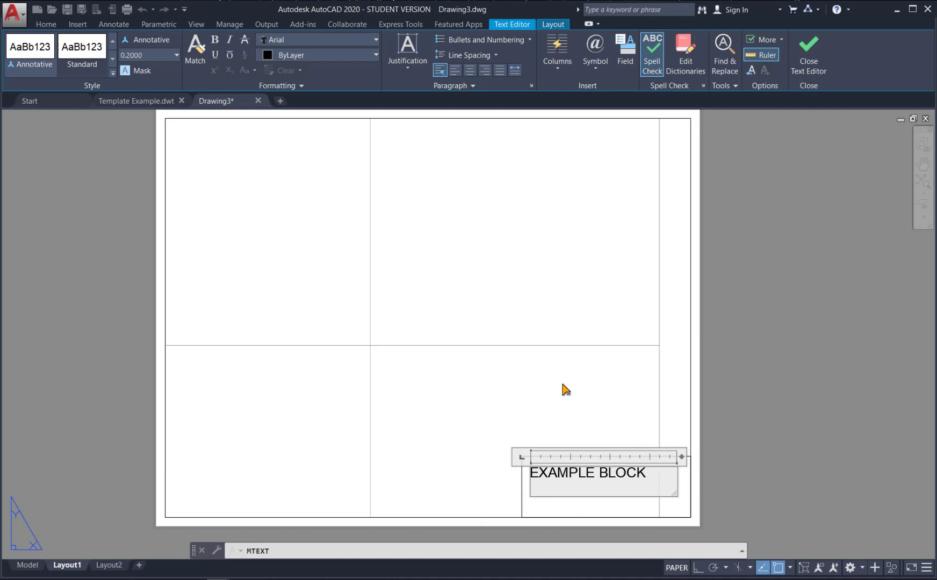
{"action": "left_click", "coordinate": [808, 51]}
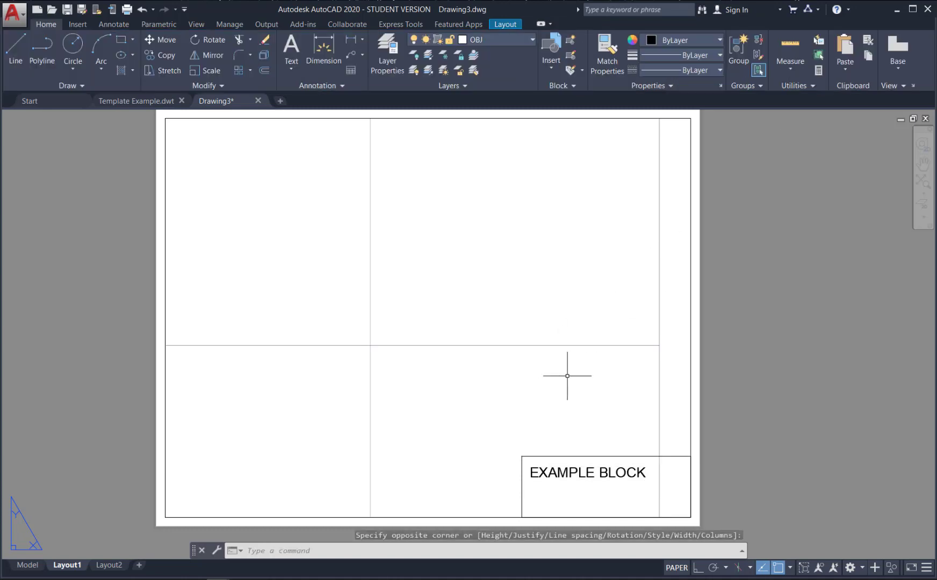
Create a new layer named Z-title block
{"action": "mouse_move", "coordinate": [697, 501]}
{"action": "left_mouse_down"}
{"action": "mouse_move", "coordinate": [603, 379]}
{"action": "mouse_move", "coordinate": [488, 570]}
{"action": "mouse_move", "coordinate": [653, 520]}
{"action": "left_mouse_up"}
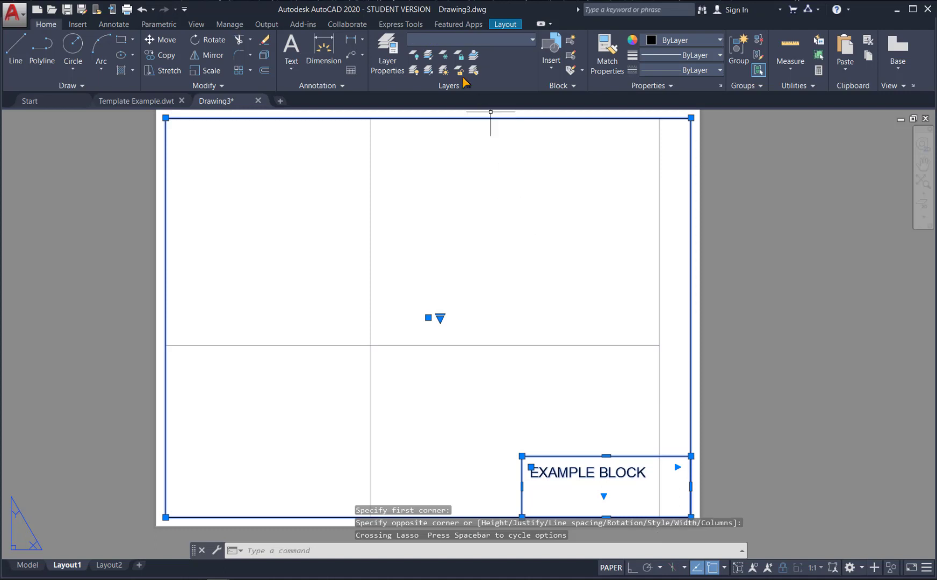
{"action": "left_click", "coordinate": [394, 57]}
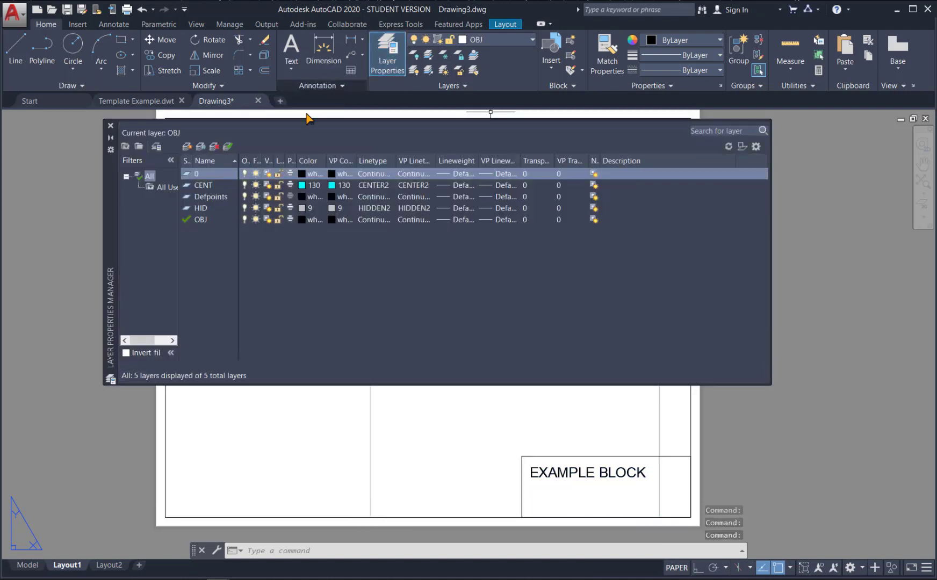
{"action": "left_click", "coordinate": [186, 146]}
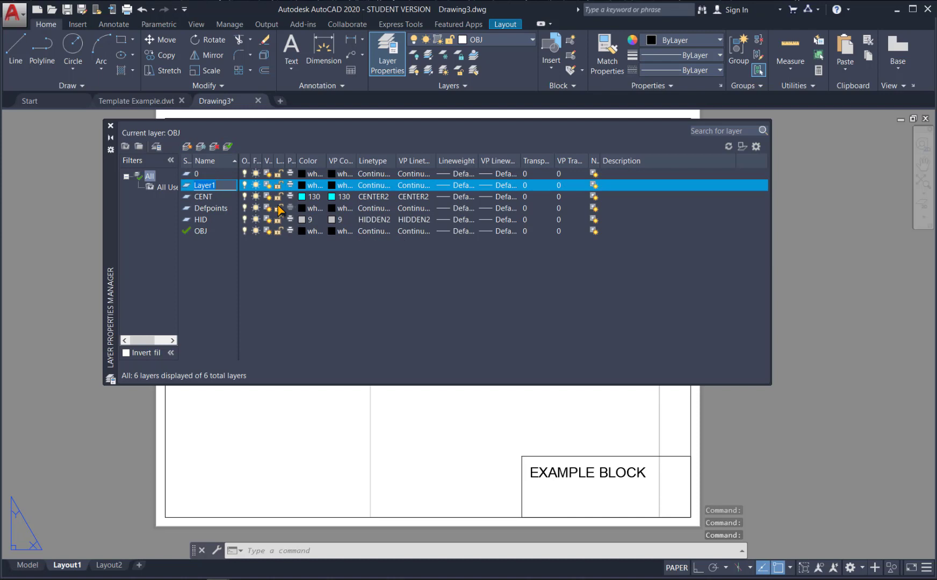
{"action": "type", "text": "title block"}
{"action": "key", "text": "BackSpace"}
{"action": "key", "text": "BackSpace"}
{"action": "key", "text": "BackSpace"}
{"action": "key", "text": "BackSpace"}
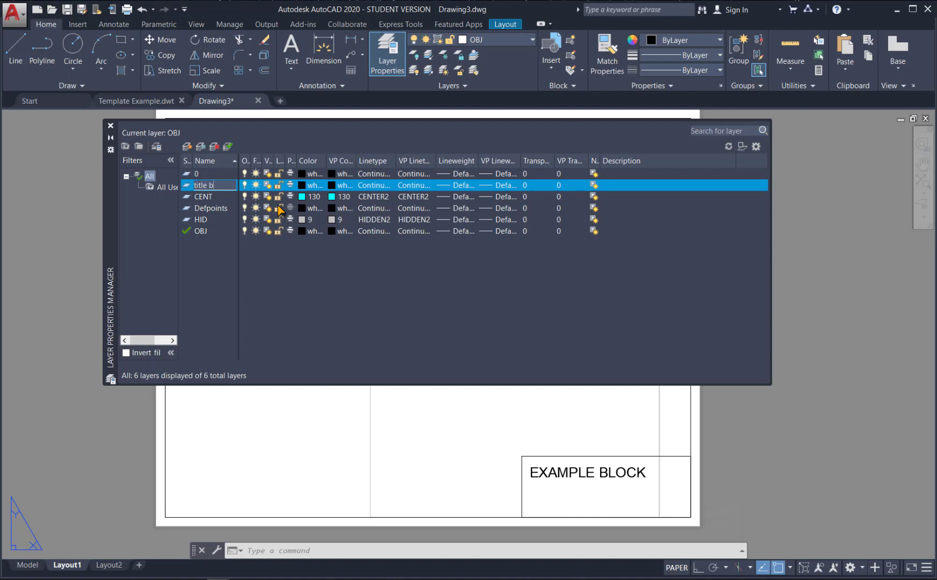
{"action": "type", "text": "lock"}
{"action": "key", "text": "Left"}
{"action": "key", "text": "Left"}
{"action": "key", "text": "Left"}
{"action": "key", "text": "Left"}
{"action": "key", "text": "Left"}
{"action": "key", "text": "Left"}
{"action": "key", "text": "Left"}
{"action": "key", "text": "Left"}
{"action": "key", "text": "Left"}
{"action": "key", "text": "Left"}
{"action": "key", "text": "Left"}
{"action": "type", "text": "Z-"}
{"action": "left_click", "coordinate": [110, 126]}
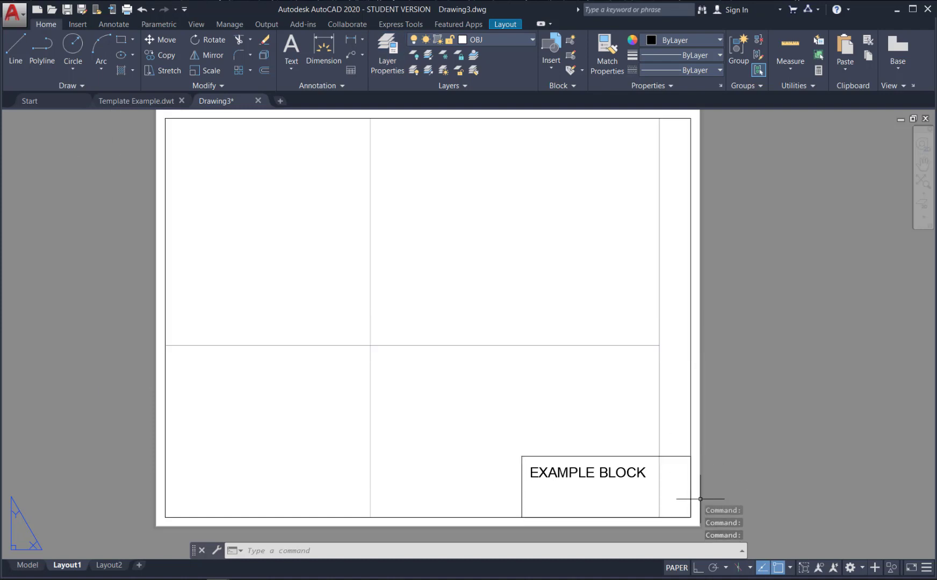
Assign the viewport border, title block rectangle and EXAMPLE BLOCK text to the Z-title block layer, and switch to model space
{"action": "mouse_move", "coordinate": [700, 499]}
{"action": "left_mouse_down"}
{"action": "mouse_move", "coordinate": [705, 448]}
{"action": "mouse_move", "coordinate": [437, 523]}
{"action": "mouse_move", "coordinate": [769, 523]}
{"action": "mouse_move", "coordinate": [713, 448]}
{"action": "left_mouse_up"}
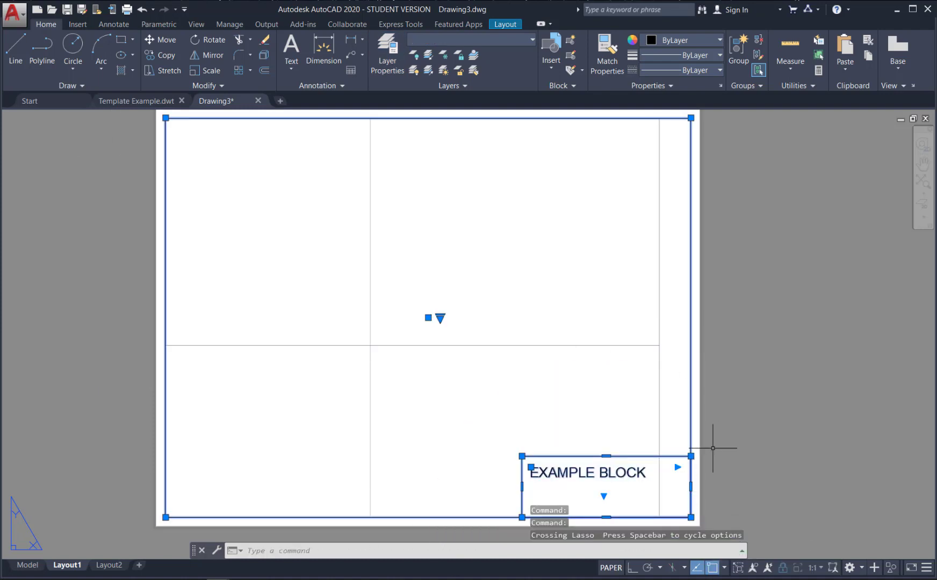
{"action": "left_click", "coordinate": [480, 40]}
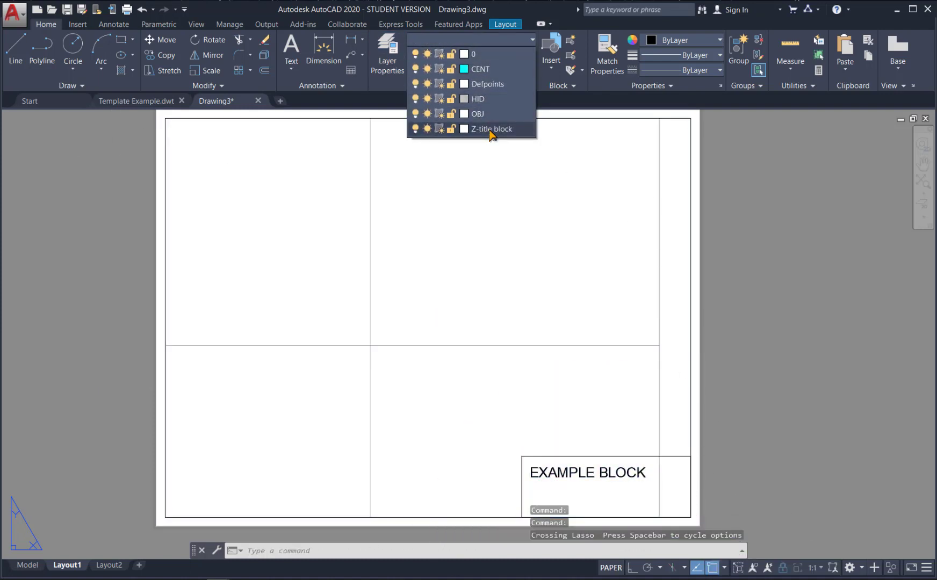
{"action": "left_click", "coordinate": [492, 131]}
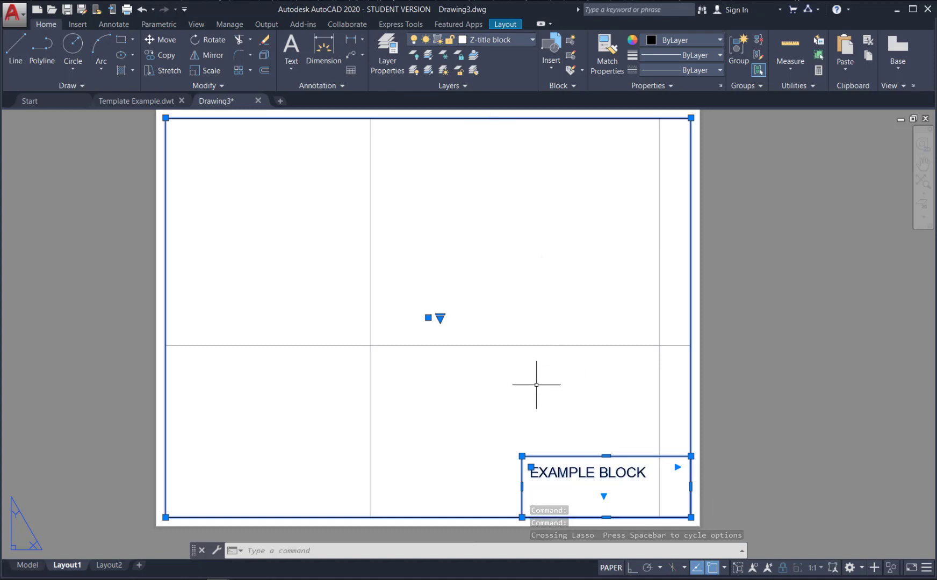
{"action": "left_click", "coordinate": [27, 565]}
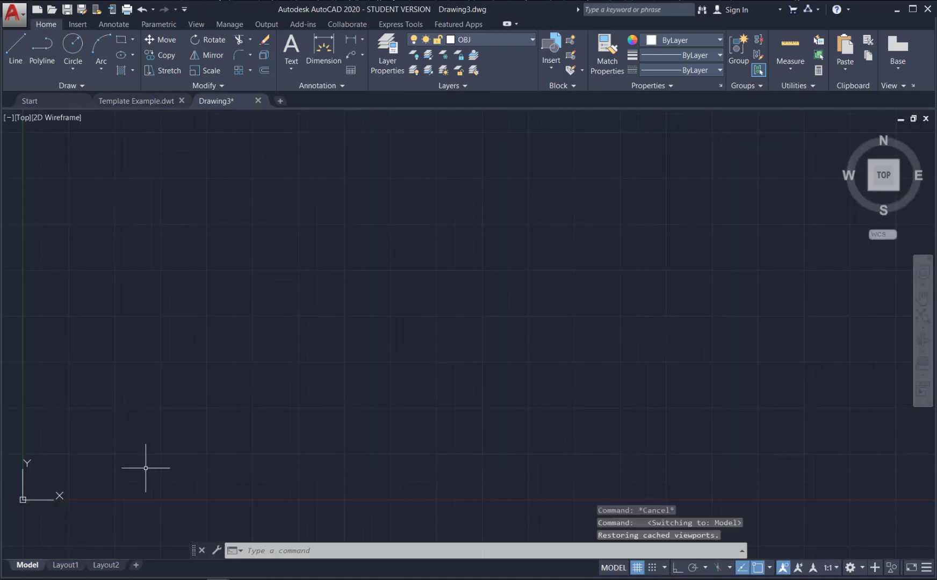
{"action": "mouse_move", "coordinate": [357, 348]}
{"action": "middle_mouse_down"}
{"action": "mouse_move", "coordinate": [372, 372]}
{"action": "mouse_move", "coordinate": [366, 364]}
{"action": "middle_mouse_up"}
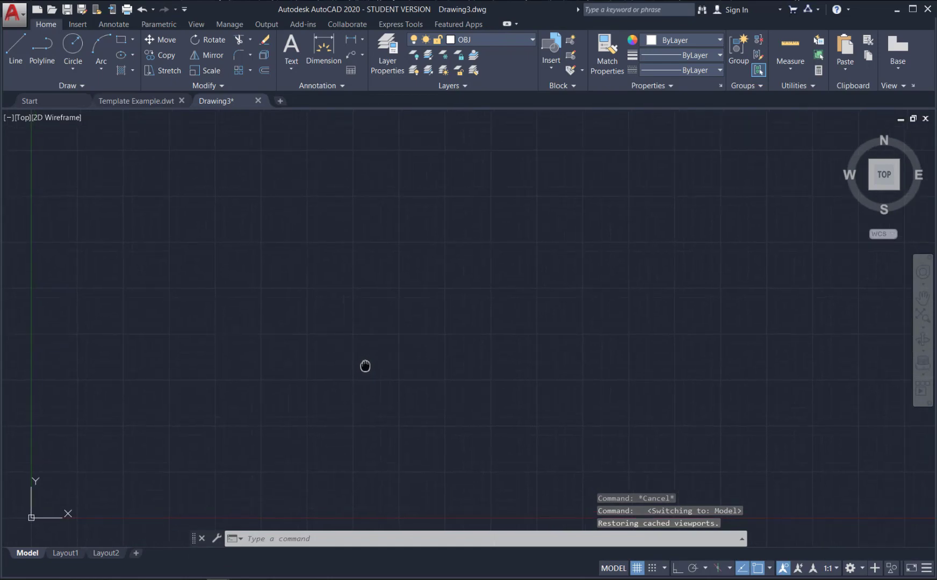
Zoom in and pan the model view inside the Layout1 viewport so the origin sits near its lower-left corner, and return to model space
{"action": "left_click", "coordinate": [65, 554]}
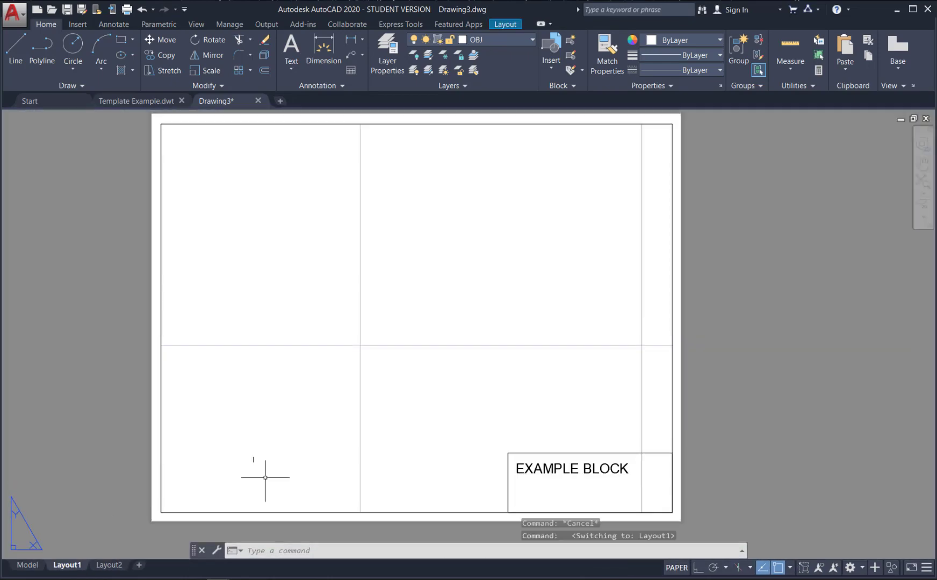
{"action": "double_click", "coordinate": [303, 377]}
{"action": "scroll", "coordinate": [371, 388], "scroll_direction": "up", "scroll_amount": 4}
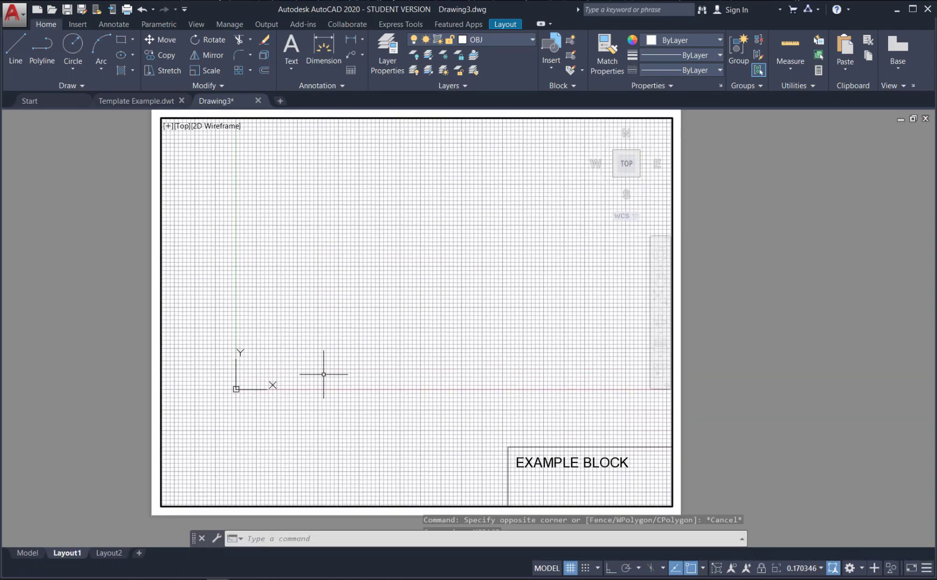
{"action": "mouse_move", "coordinate": [363, 419]}
{"action": "middle_mouse_down"}
{"action": "mouse_move", "coordinate": [387, 393]}
{"action": "mouse_move", "coordinate": [456, 376]}
{"action": "mouse_move", "coordinate": [399, 382]}
{"action": "middle_mouse_up"}
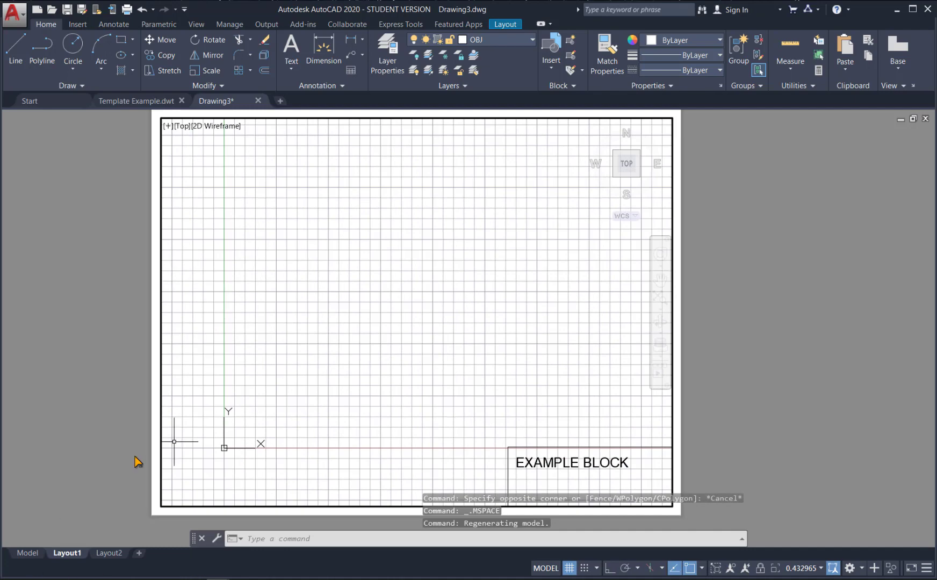
{"action": "left_click", "coordinate": [27, 553]}
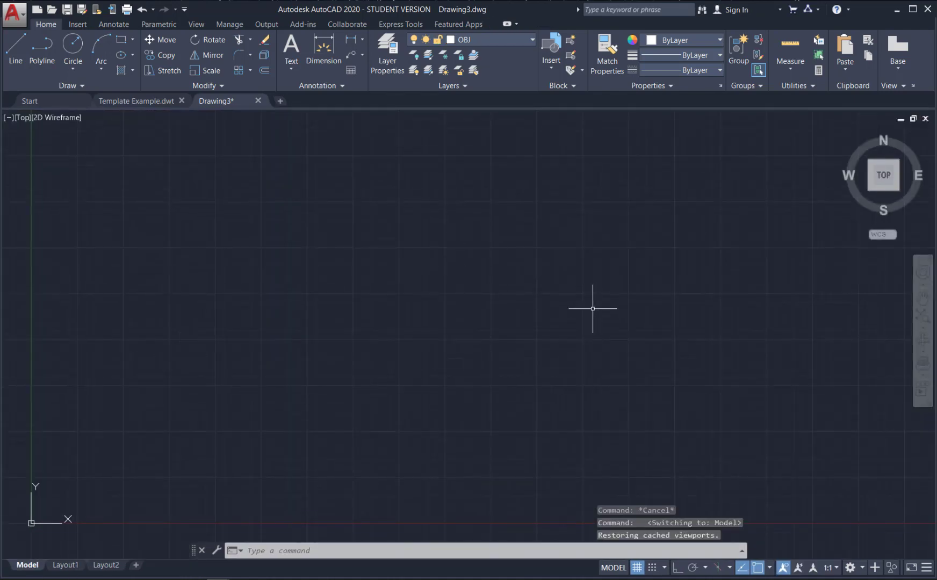
Try to save Drawing3 as a drawing template over the existing Template Example file
{"action": "left_click", "coordinate": [12, 12]}
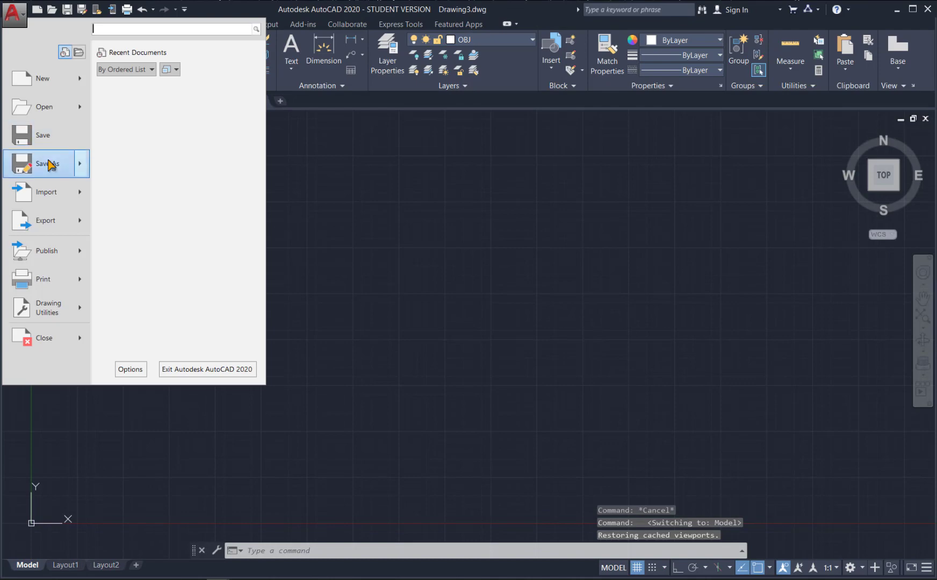
{"action": "mouse_move", "coordinate": [46, 163]}
{"action": "left_click", "coordinate": [171, 184]}
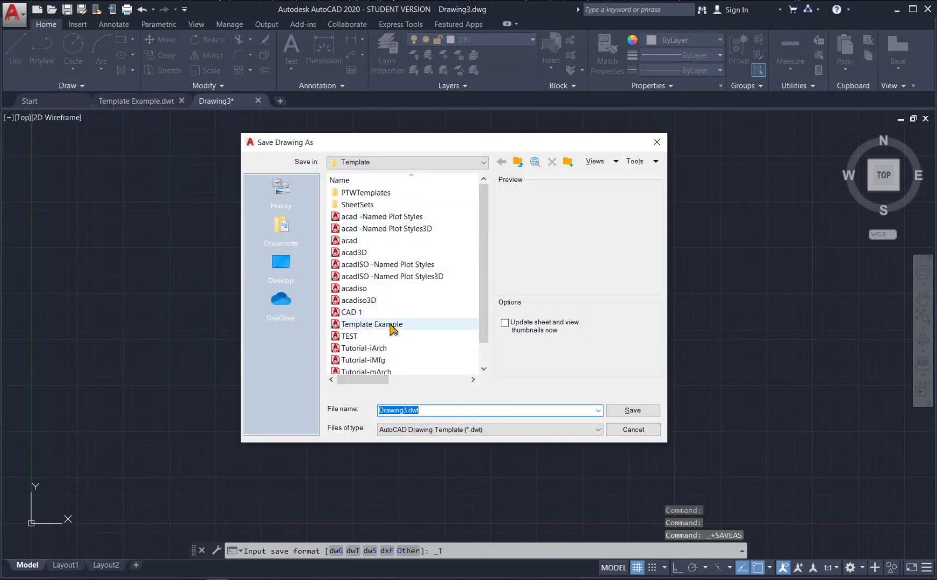
{"action": "left_click", "coordinate": [391, 325]}
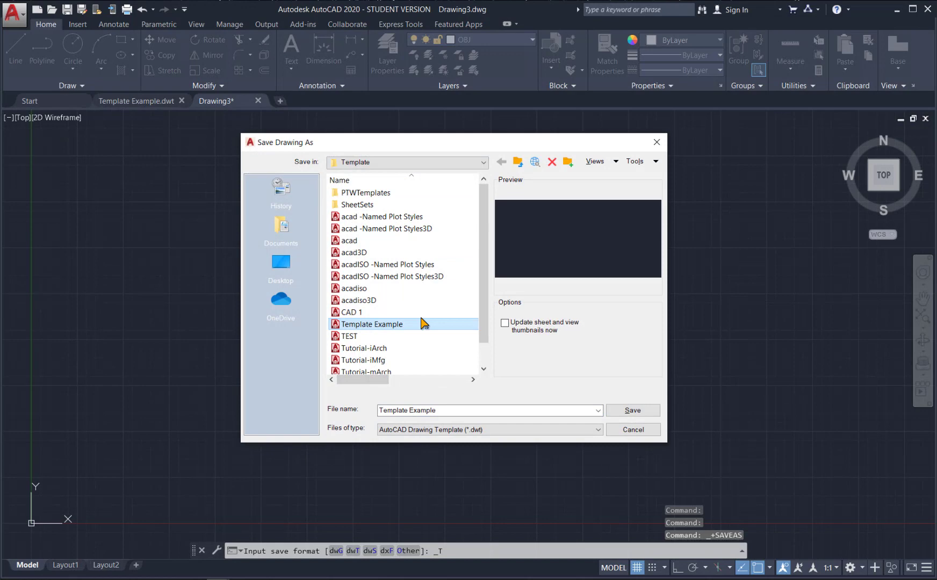
{"action": "left_click", "coordinate": [634, 411]}
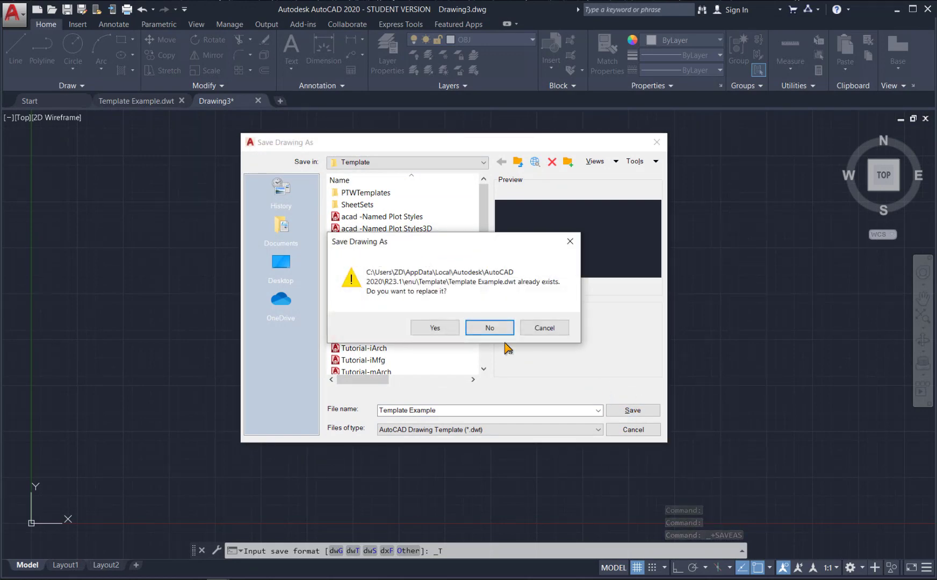
{"action": "left_click", "coordinate": [435, 328]}
{"action": "left_click", "coordinate": [553, 337]}
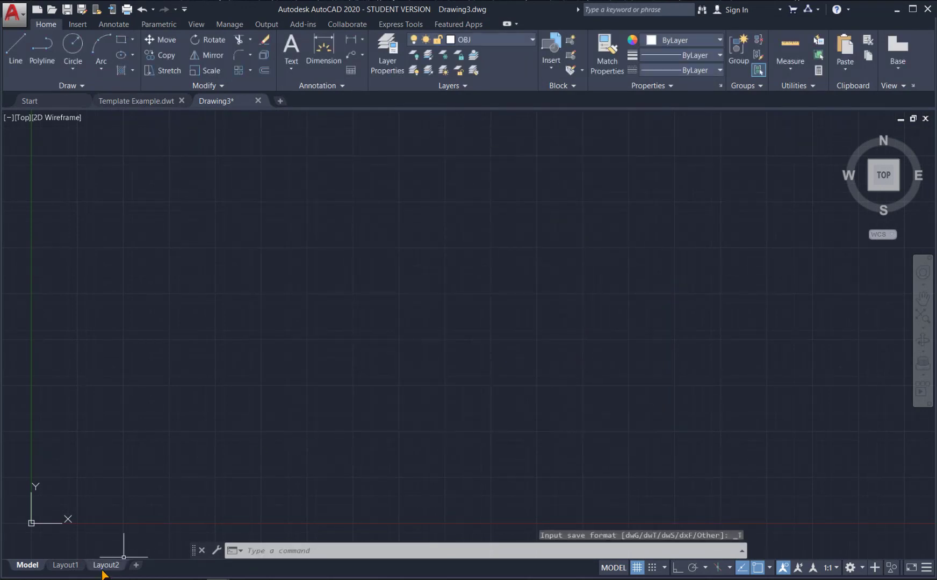
Close the open Template Example.dwt and save Drawing3 as a template replacing Template Example, accepting the English measurement template options
{"action": "left_click", "coordinate": [182, 100]}
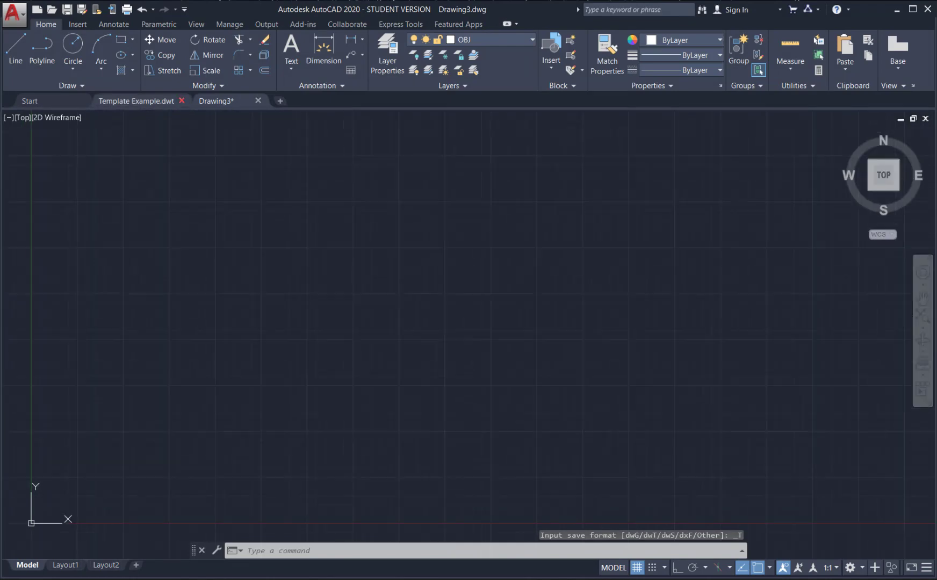
{"action": "left_click", "coordinate": [13, 15]}
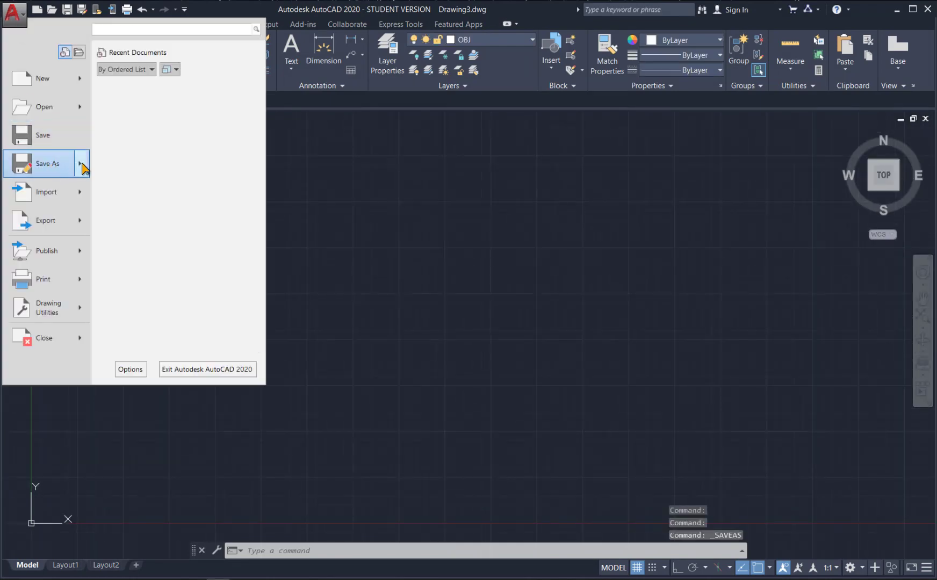
{"action": "mouse_move", "coordinate": [83, 168]}
{"action": "left_click", "coordinate": [173, 188]}
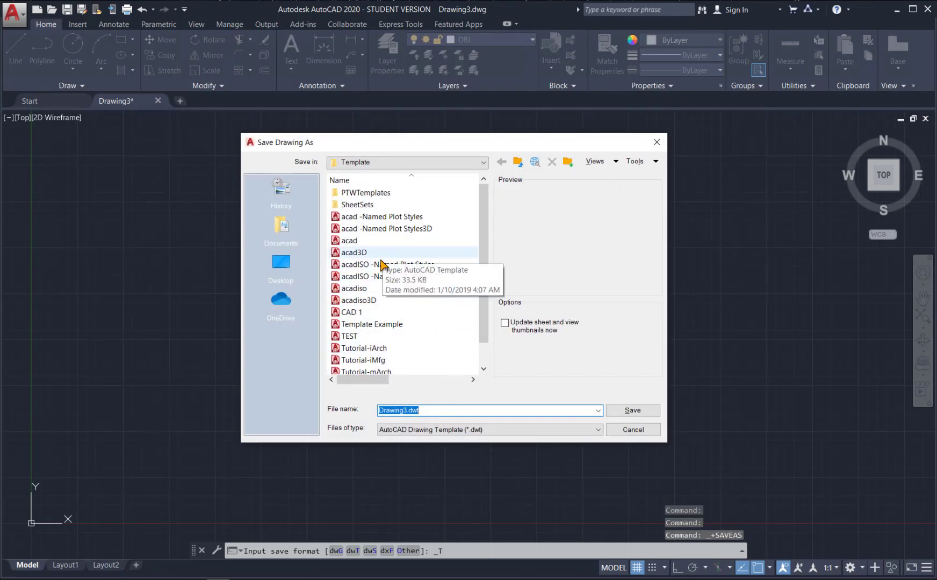
{"action": "left_click", "coordinate": [386, 324]}
{"action": "left_click", "coordinate": [632, 411]}
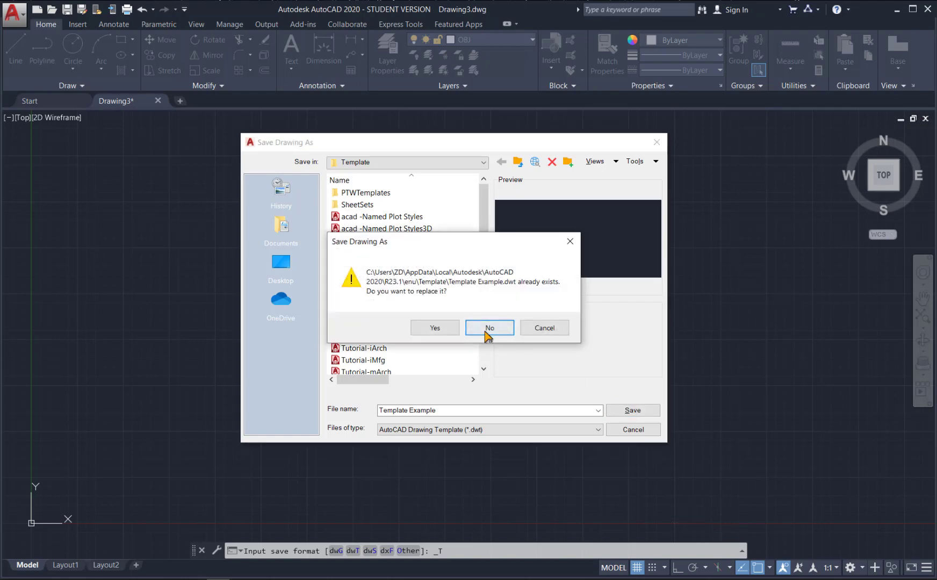
{"action": "left_click", "coordinate": [445, 328]}
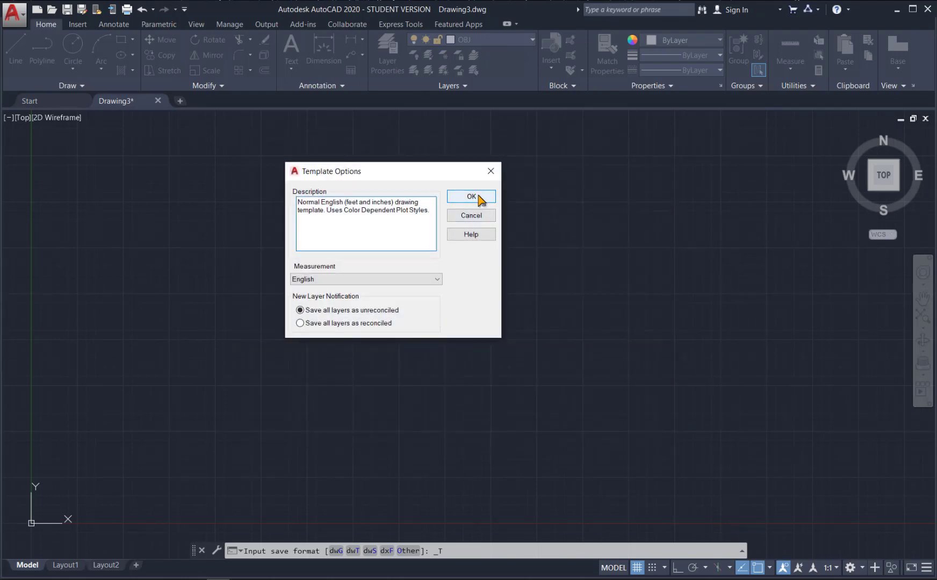
{"action": "left_click", "coordinate": [477, 197]}
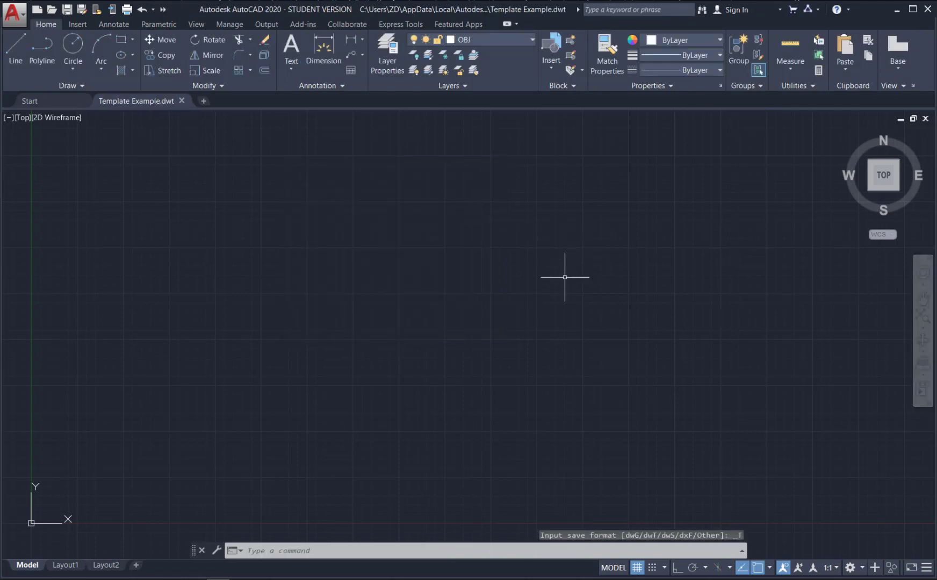
Close the saved template, start a new drawing from Template Example, and check its layer list and Layout1
{"action": "left_click", "coordinate": [181, 101]}
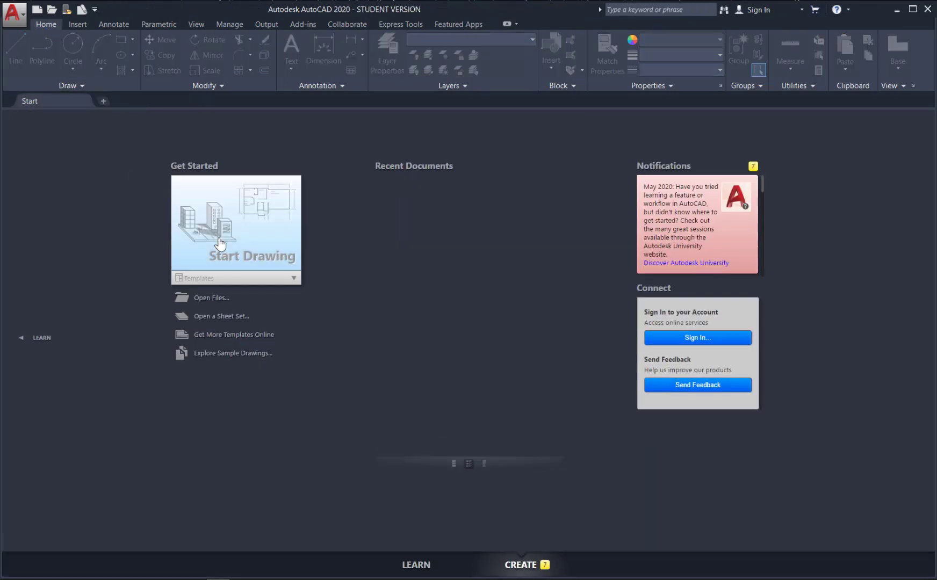
{"action": "left_click", "coordinate": [14, 15]}
{"action": "left_click", "coordinate": [31, 79]}
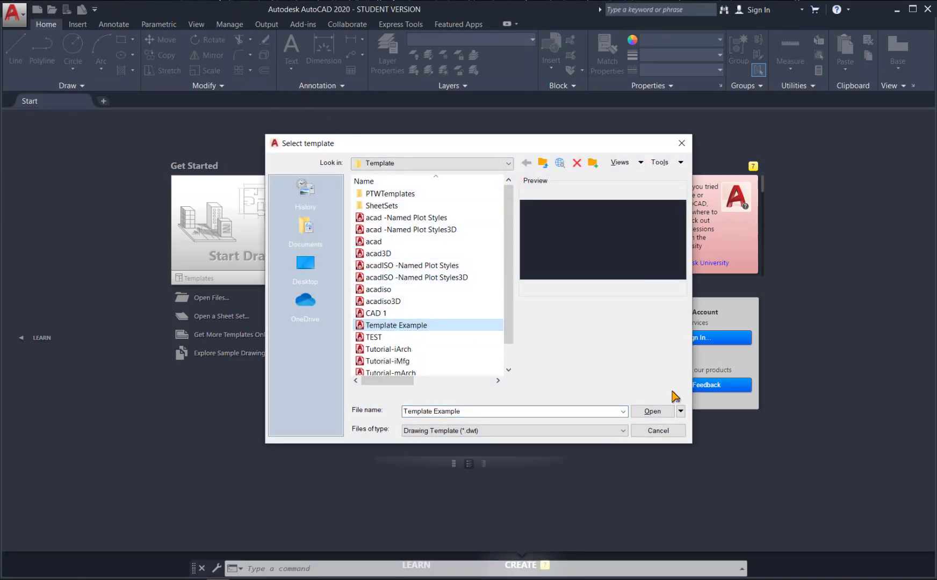
{"action": "left_click", "coordinate": [652, 411]}
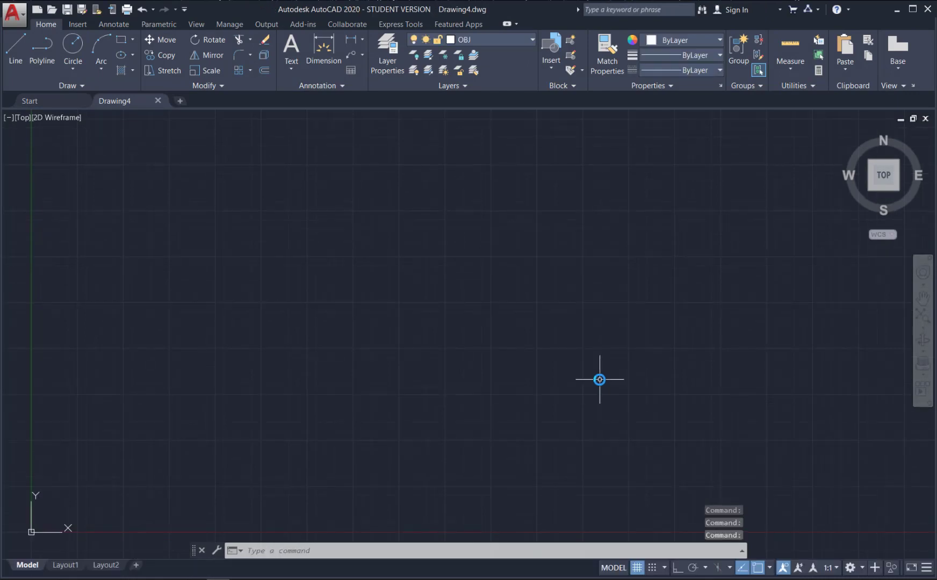
{"action": "left_click", "coordinate": [486, 41]}
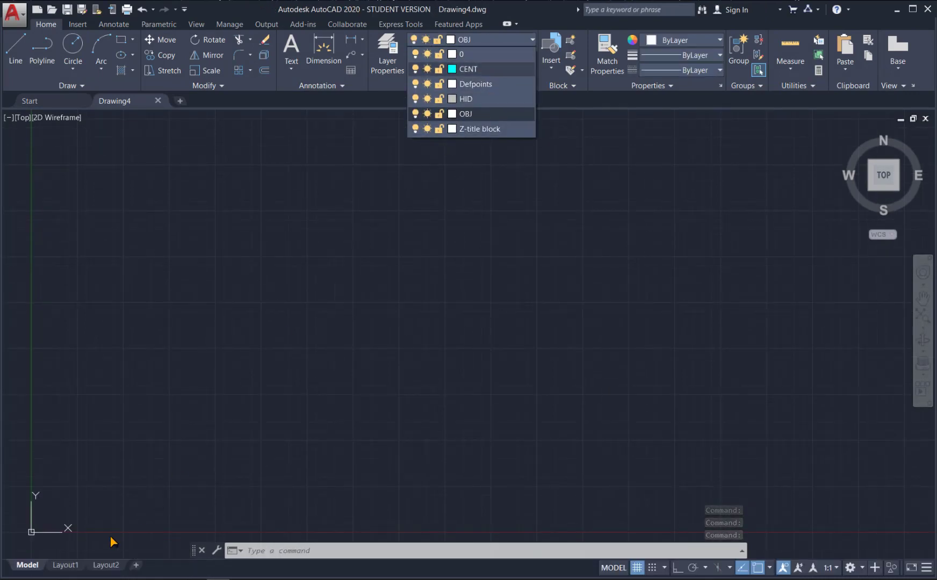
{"action": "left_click", "coordinate": [75, 566]}
{"action": "left_click", "coordinate": [66, 565]}
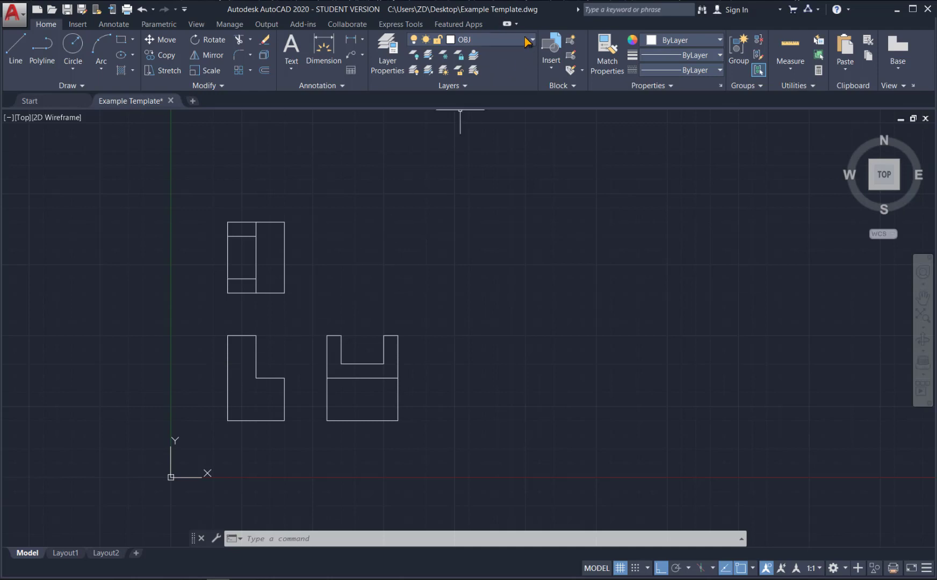
On the HID layer, draw a horizontal line from the side view's notch floor through and past the front view
{"action": "left_click", "coordinate": [526, 40]}
{"action": "left_click", "coordinate": [470, 100]}
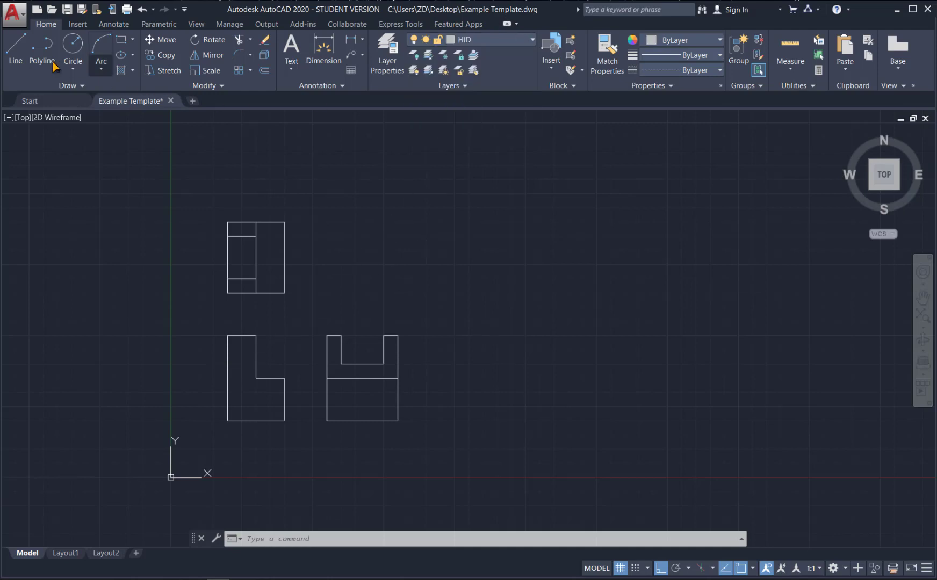
{"action": "left_click", "coordinate": [16, 54]}
{"action": "left_click", "coordinate": [327, 379]}
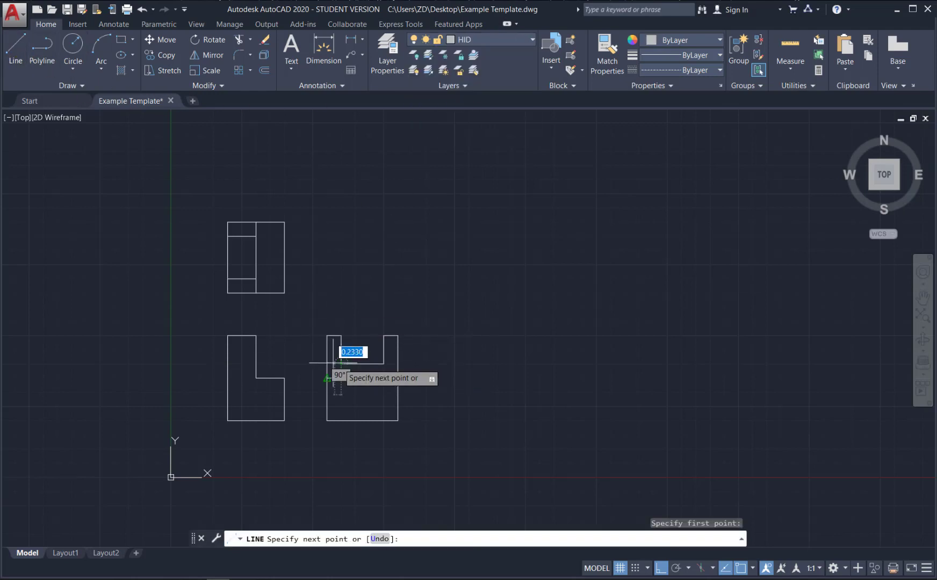
{"action": "left_click", "coordinate": [398, 379]}
{"action": "left_click", "coordinate": [205, 363]}
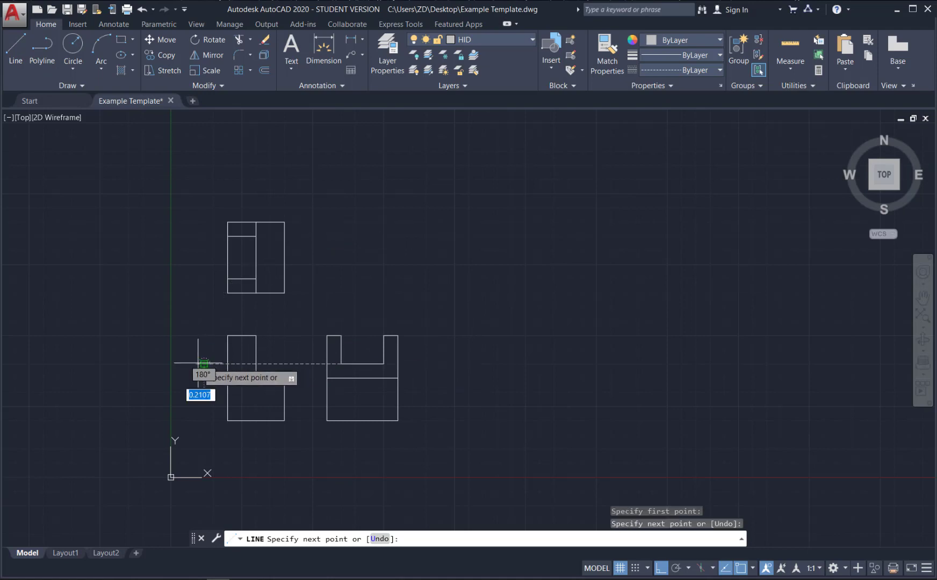
{"action": "key", "text": "Escape"}
Trim the hidden line to the front view's outline and erase the leftover piece in the side view
{"action": "type", "text": "tr"}
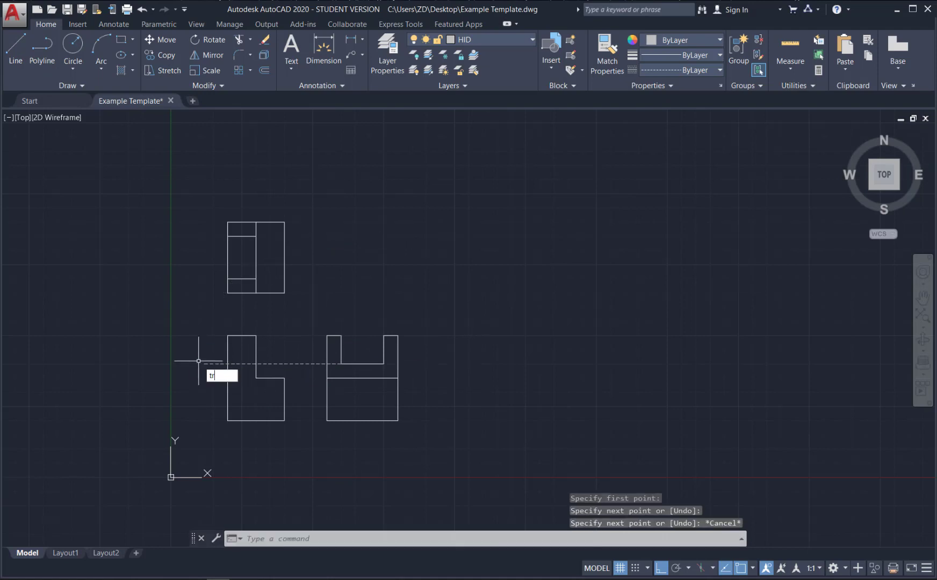
{"action": "key", "text": "Return"}
{"action": "key", "text": "Return"}
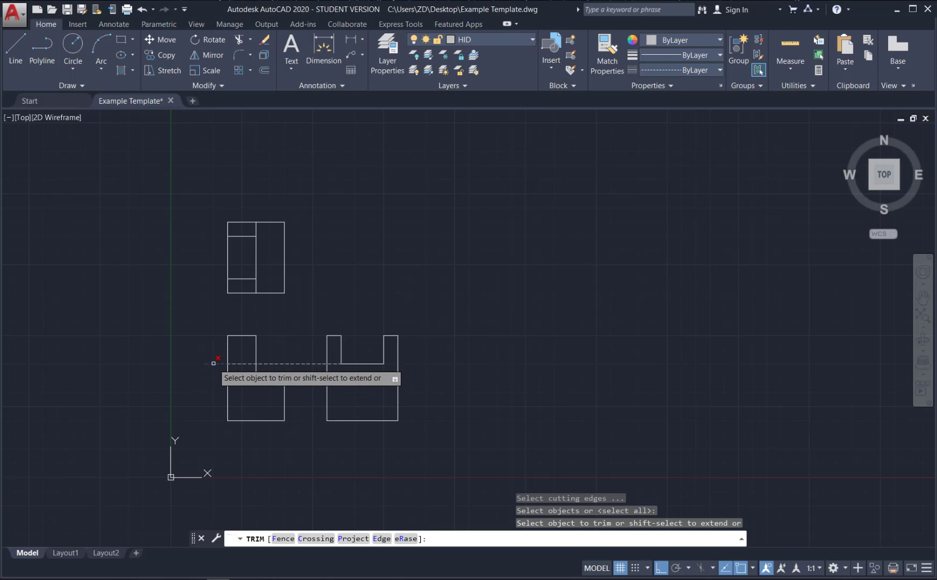
{"action": "left_click", "coordinate": [212, 362]}
{"action": "key", "text": "Escape"}
{"action": "left_click", "coordinate": [330, 364]}
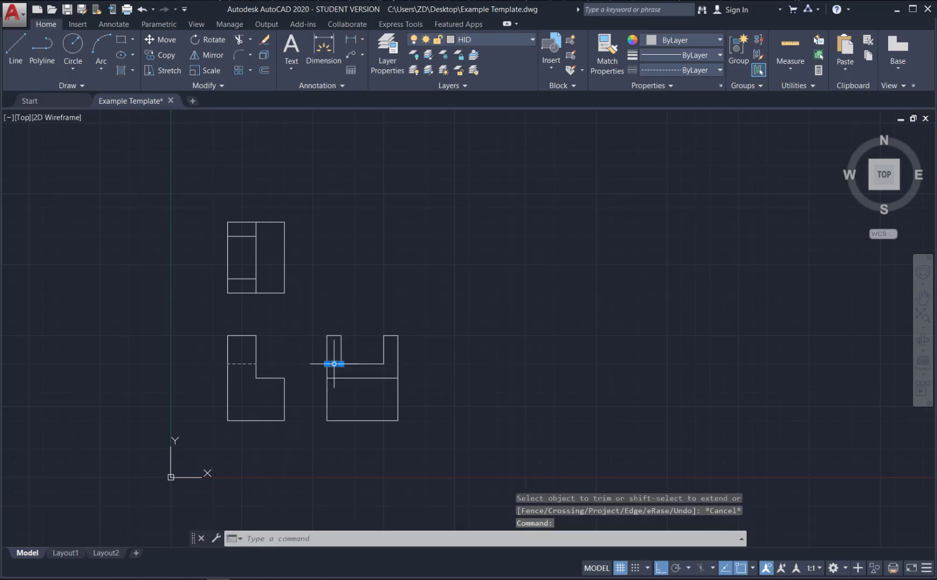
{"action": "key", "text": "Delete"}
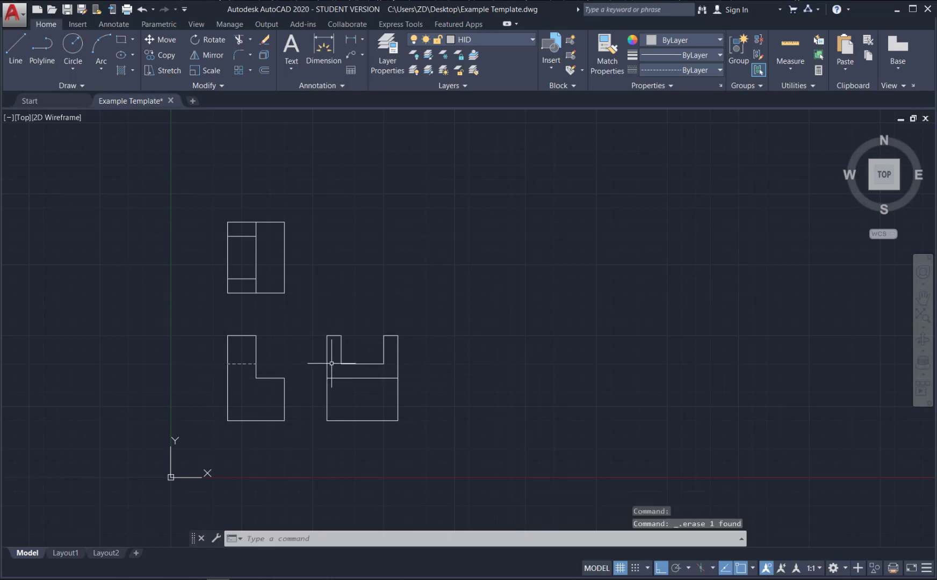
Make Copy of Standard the current dimension style
{"action": "left_click", "coordinate": [114, 24]}
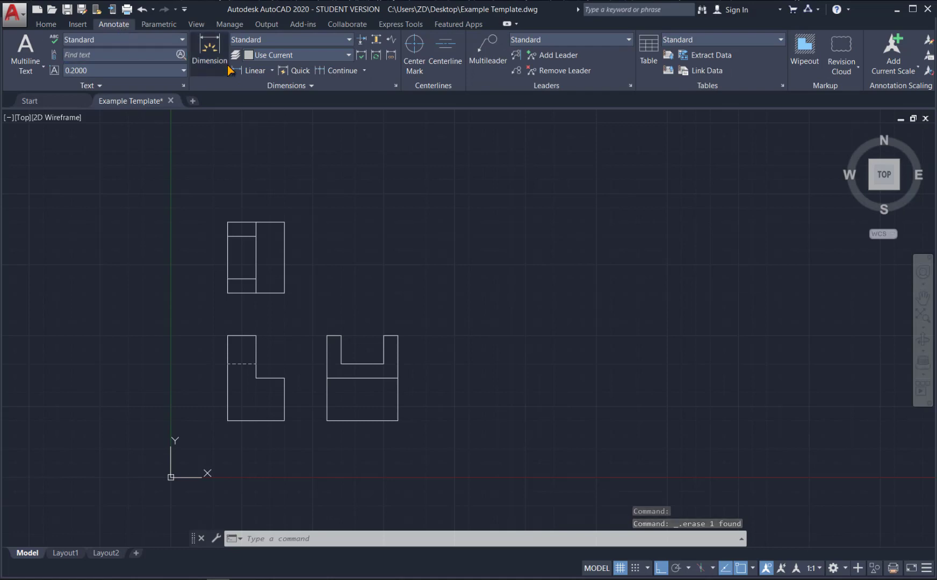
{"action": "left_click", "coordinate": [334, 42]}
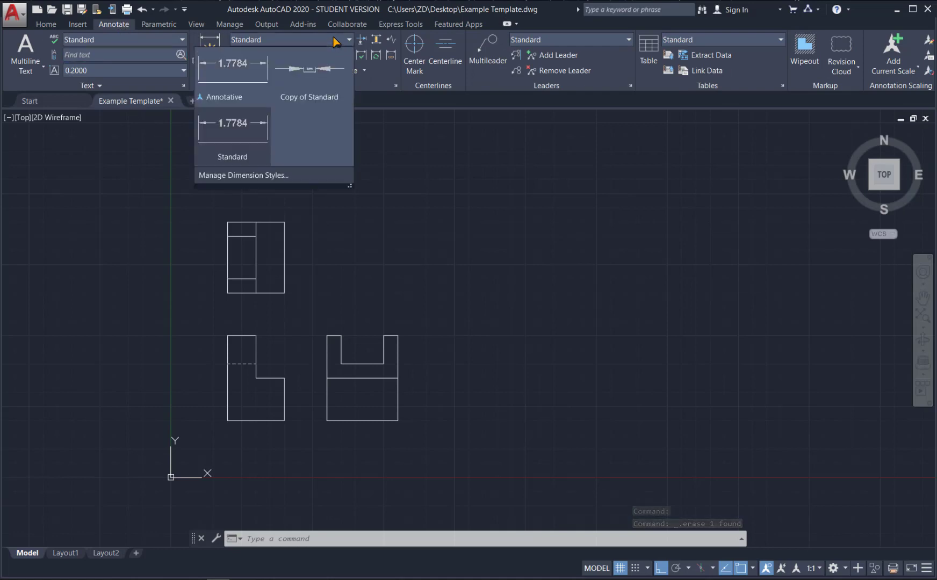
{"action": "left_click", "coordinate": [318, 83]}
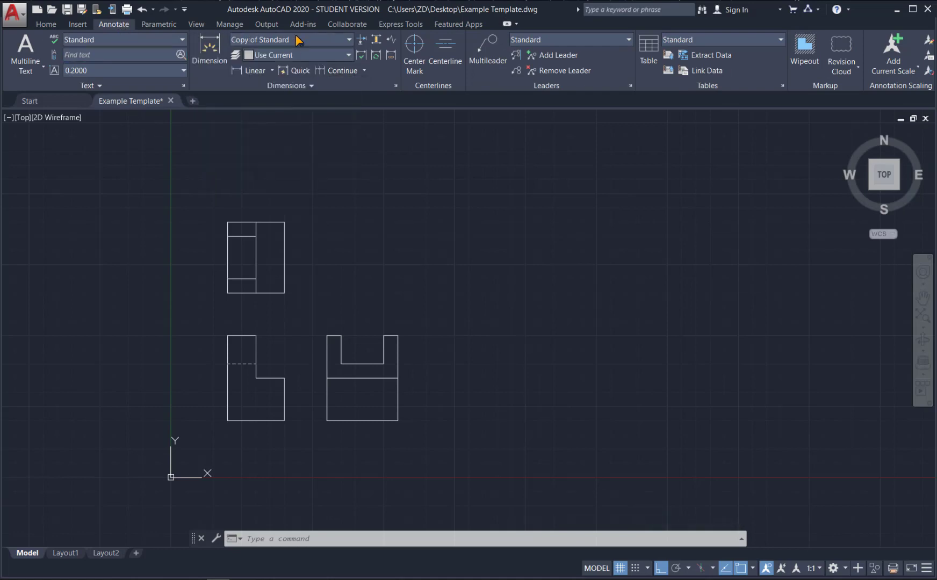
On the Defpoints layer, dimension the top view's overall width, placing the dimension line above the view
{"action": "left_click", "coordinate": [46, 25]}
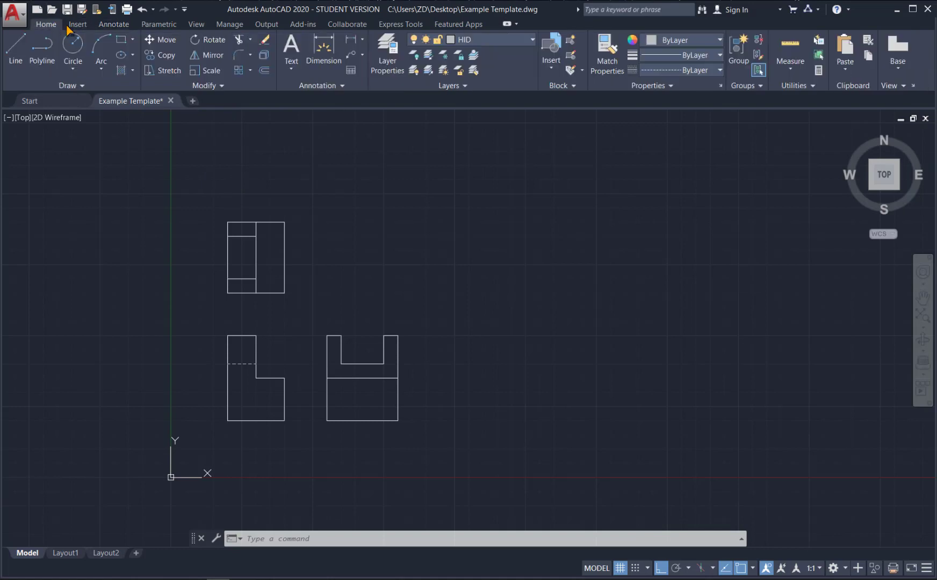
{"action": "left_click", "coordinate": [473, 41]}
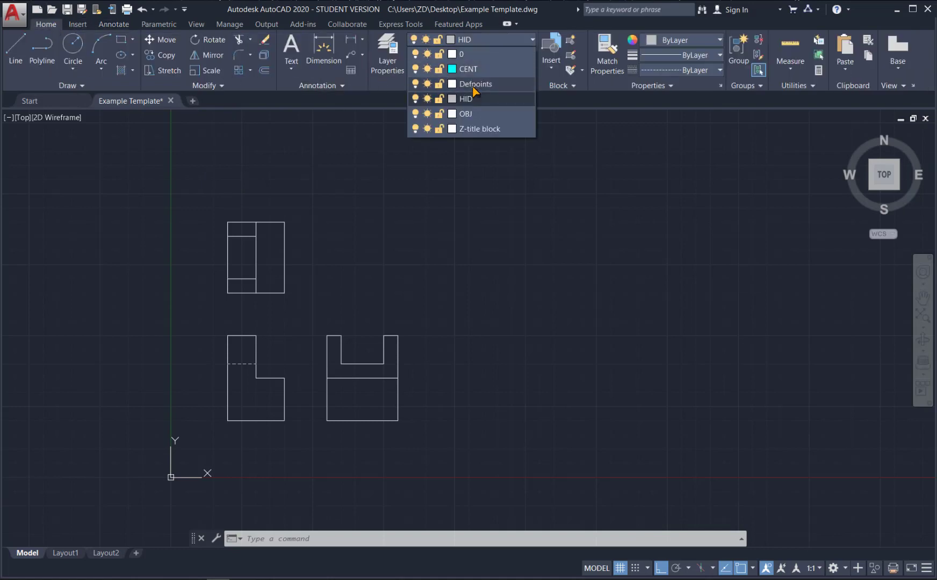
{"action": "left_click", "coordinate": [477, 89]}
{"action": "left_click", "coordinate": [323, 53]}
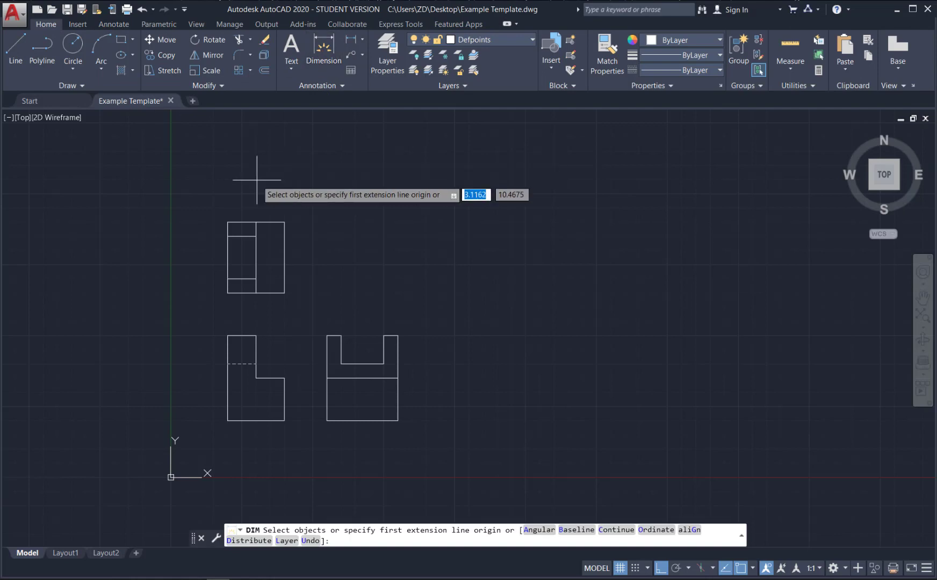
{"action": "left_click", "coordinate": [227, 222]}
{"action": "left_click", "coordinate": [284, 222]}
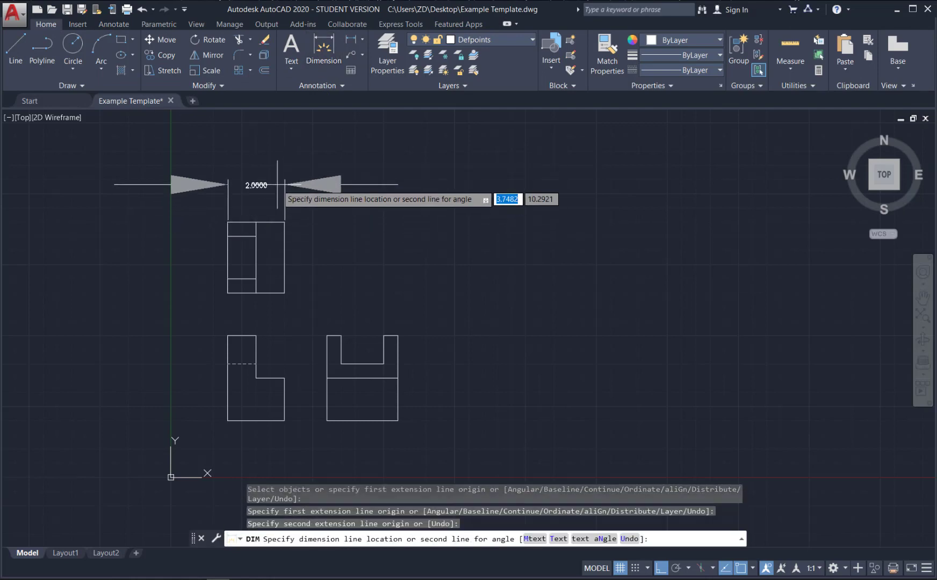
{"action": "left_click", "coordinate": [285, 184]}
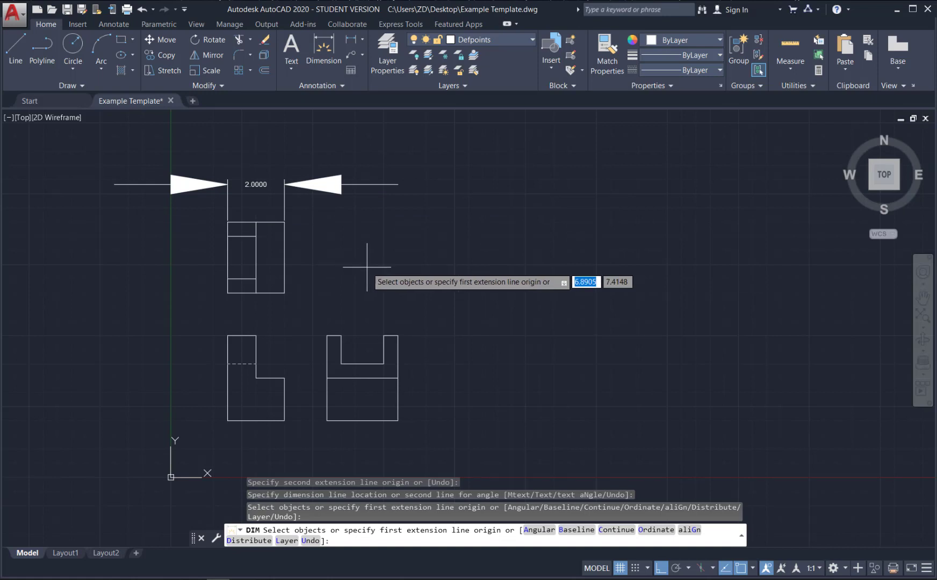
Finish dimensioning and switch from model space to the Layout1 sheet
{"action": "key", "text": "Return"}
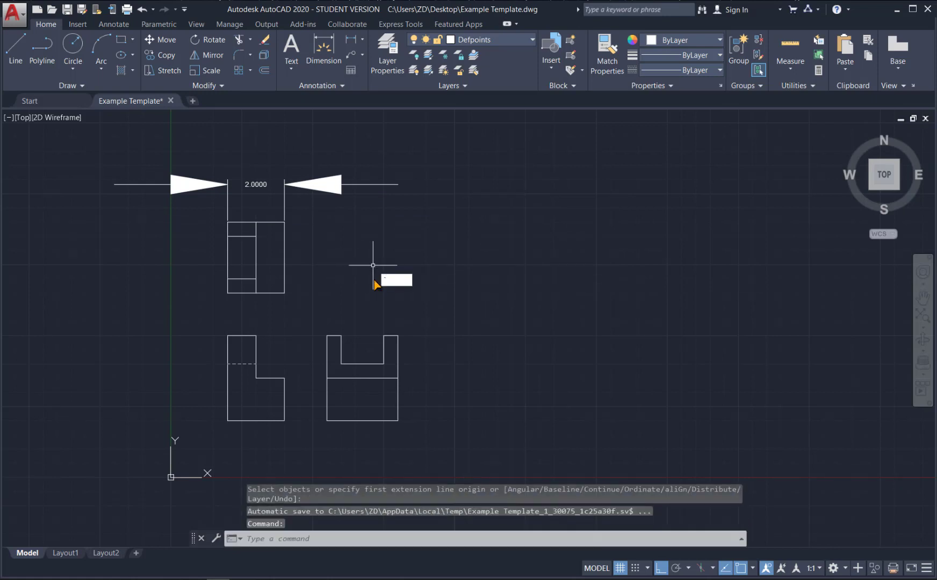
{"action": "key", "text": "Escape"}
{"action": "key", "text": "Escape"}
{"action": "key", "text": "Escape"}
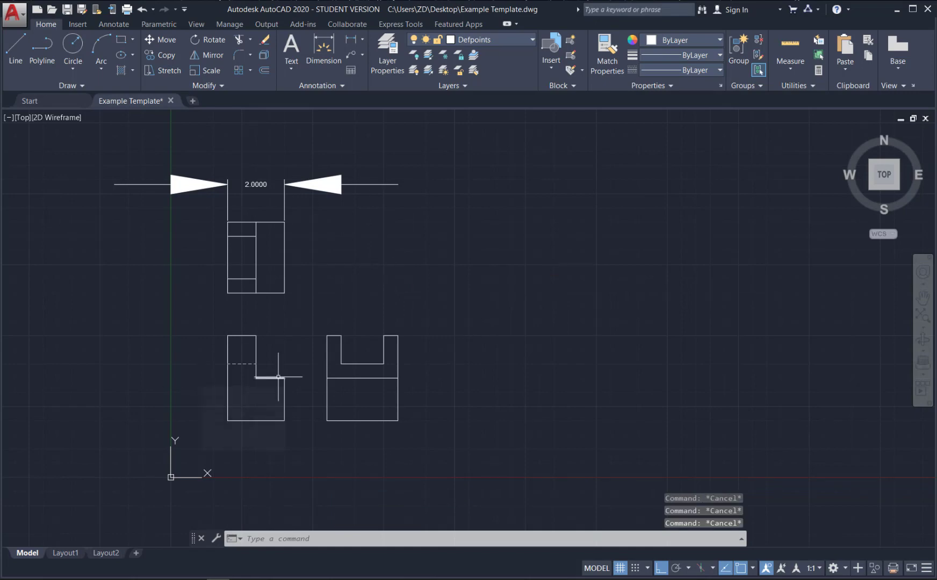
{"action": "left_click", "coordinate": [71, 556]}
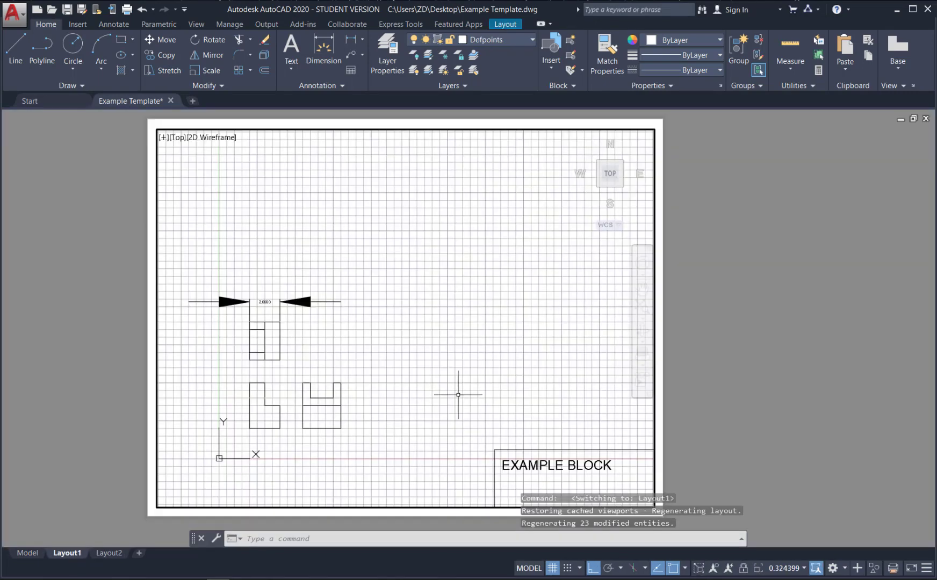
Position the three views inside the Layout1 viewport, clear of the title block, and set the viewport scale to 1:2
{"action": "left_click", "coordinate": [429, 329]}
{"action": "key", "text": "Escape"}
{"action": "middle_click_drag", "start_coordinate": [420, 336], "coordinate": [557, 272]}
{"action": "scroll", "coordinate": [518, 297], "scroll_direction": "down", "scroll_amount": 1}
{"action": "scroll", "coordinate": [518, 297], "scroll_direction": "up", "scroll_amount": 3}
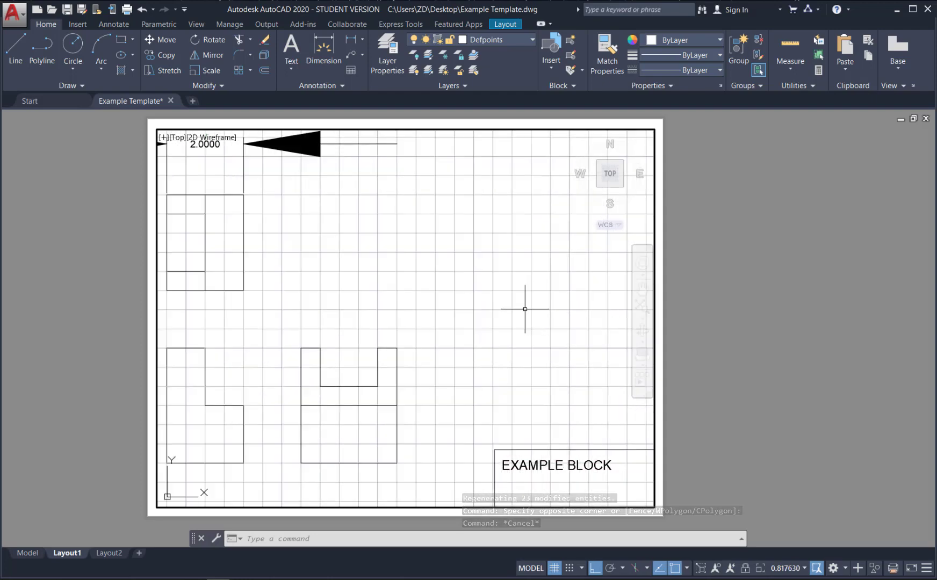
{"action": "middle_click_drag", "start_coordinate": [527, 310], "coordinate": [519, 322]}
{"action": "scroll", "coordinate": [518, 319], "scroll_direction": "up", "scroll_amount": 2}
{"action": "scroll", "coordinate": [519, 319], "scroll_direction": "down", "scroll_amount": 2}
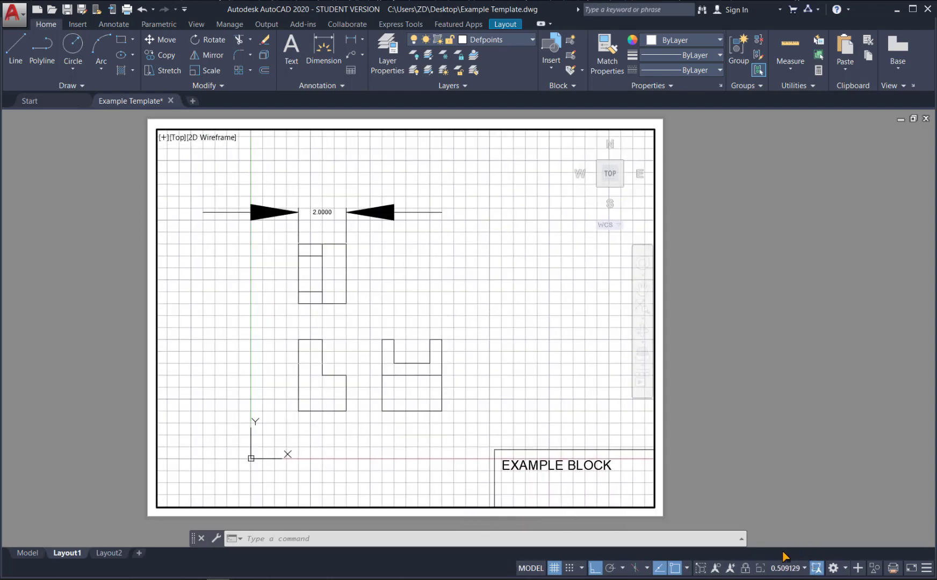
{"action": "left_click", "coordinate": [807, 569]}
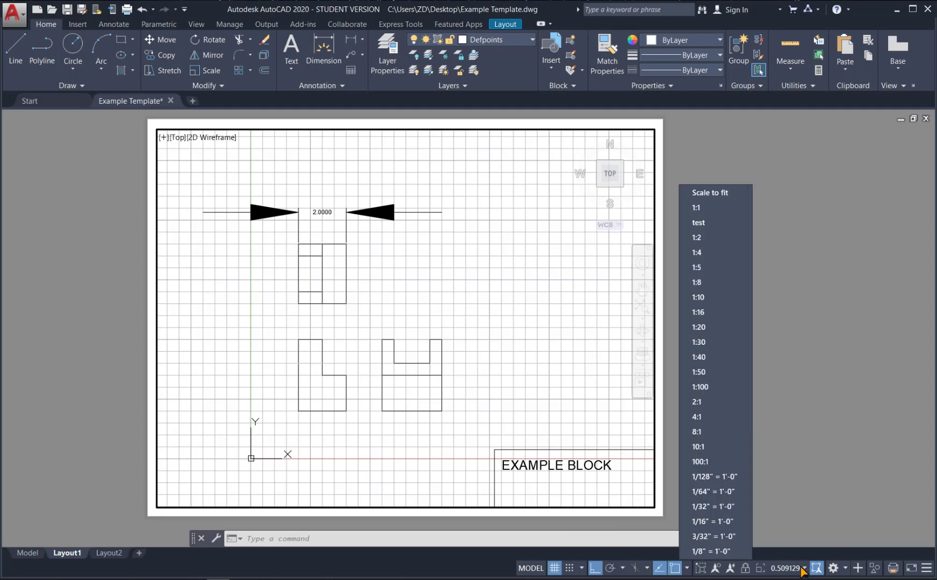
{"action": "left_click", "coordinate": [701, 238]}
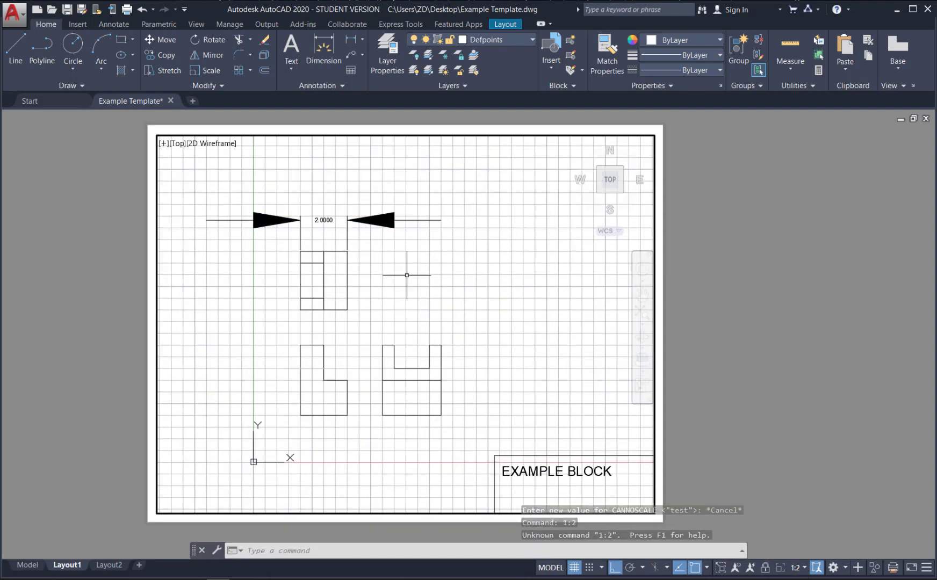
Review the viewport scale choices and the custom drawing scale list
{"action": "scroll", "coordinate": [388, 306], "scroll_direction": "up", "scroll_amount": 2}
{"action": "scroll", "coordinate": [415, 309], "scroll_direction": "down", "scroll_amount": 2}
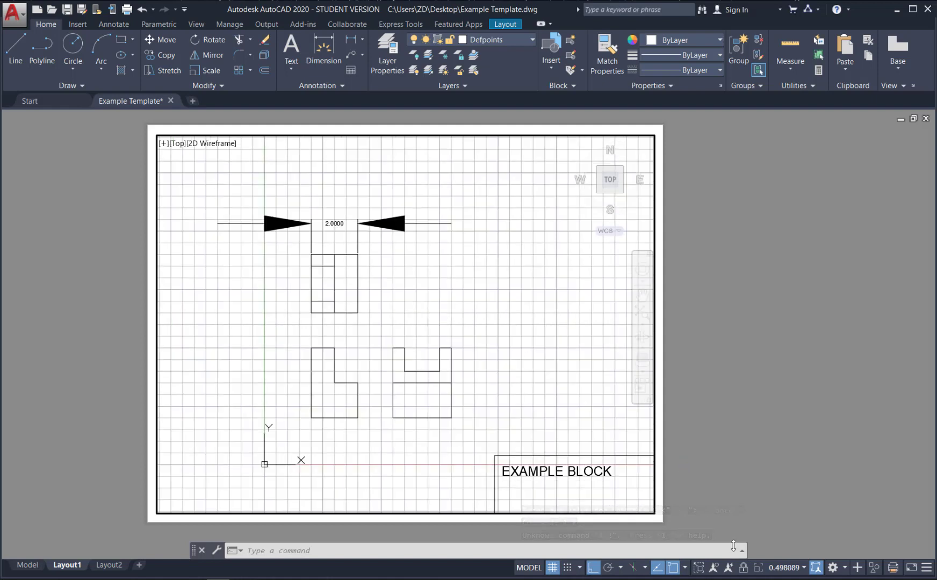
{"action": "left_click", "coordinate": [804, 568]}
{"action": "scroll", "coordinate": [723, 502], "scroll_direction": "down", "scroll_amount": 5}
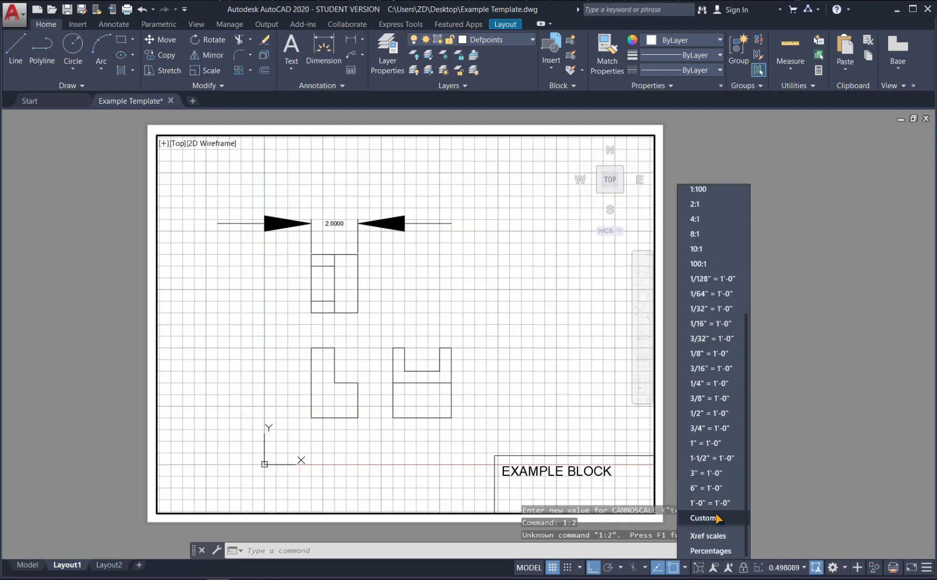
{"action": "left_click", "coordinate": [708, 513]}
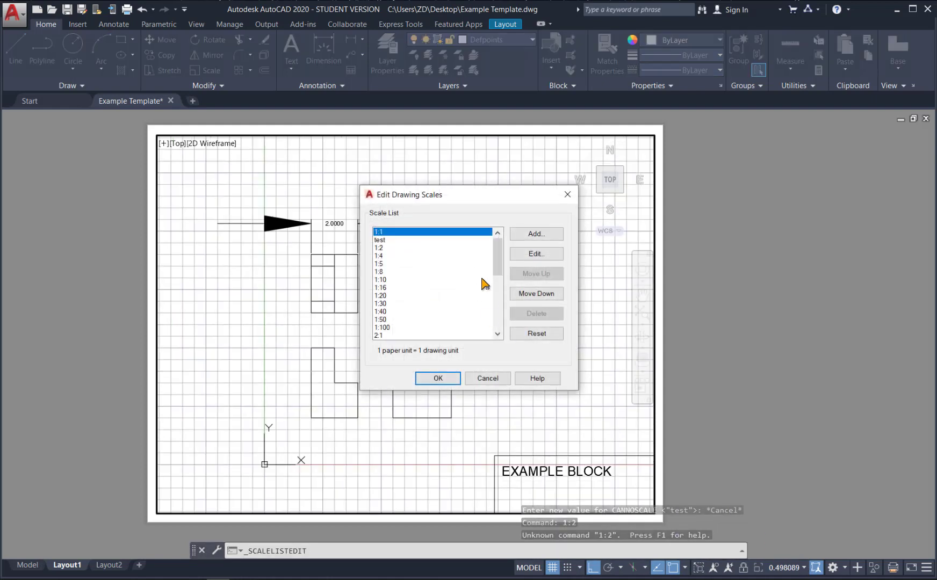
{"action": "left_click", "coordinate": [567, 197]}
Reapply the 1:2 scale to the Layout1 viewport and shift the views slightly within the sheet
{"action": "left_click", "coordinate": [798, 569]}
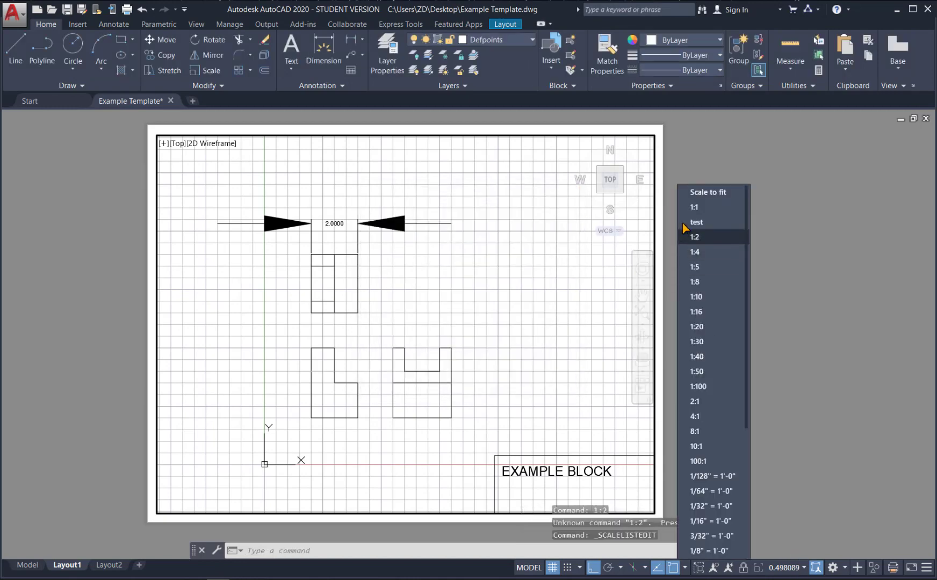
{"action": "left_click", "coordinate": [734, 238]}
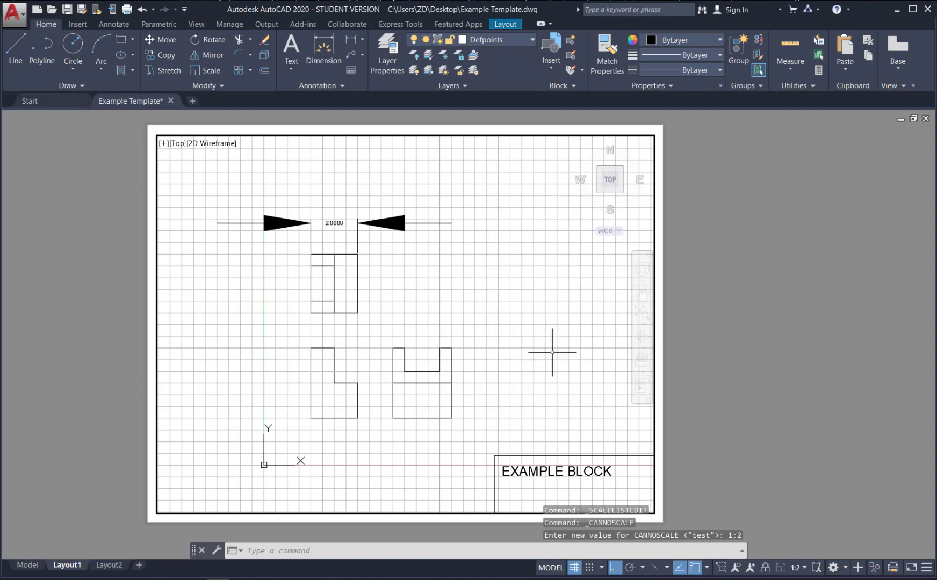
{"action": "middle_click_drag", "start_coordinate": [552, 347], "coordinate": [523, 360]}
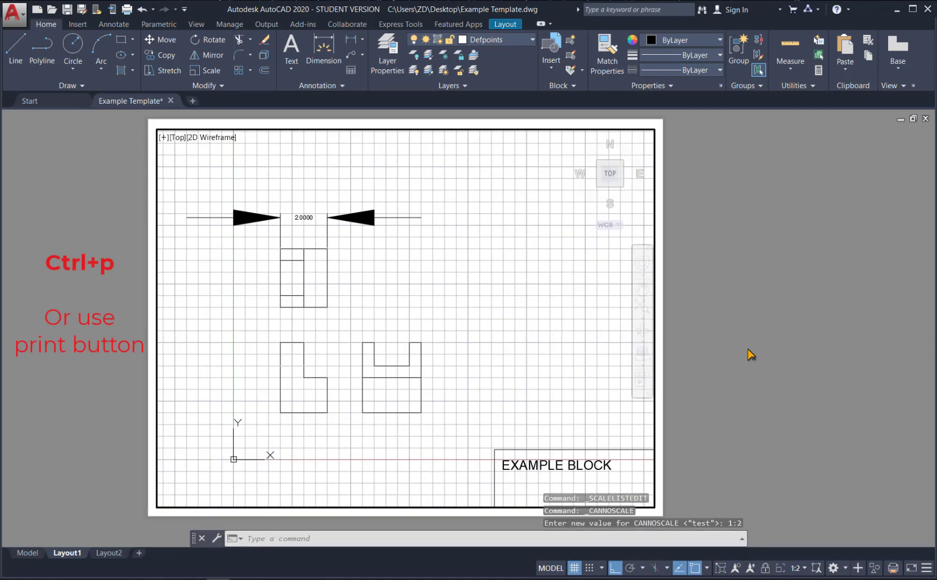
Plot Layout1 with DWG To PDF.pc3 and save it to the Desktop as Example Template-Layout1.pdf
{"action": "key", "text": "ctrl+p"}
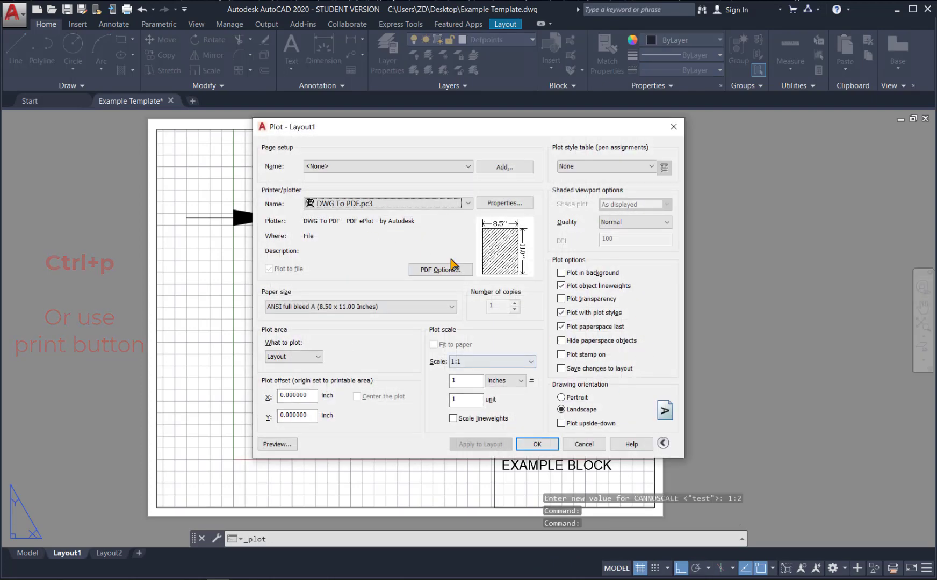
{"action": "left_click", "coordinate": [538, 444]}
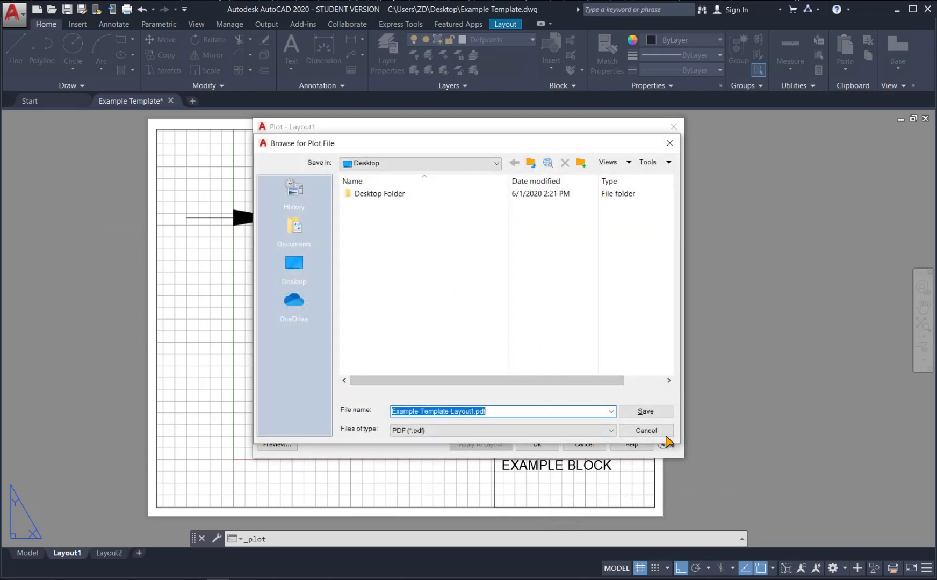
{"action": "left_click", "coordinate": [647, 412]}
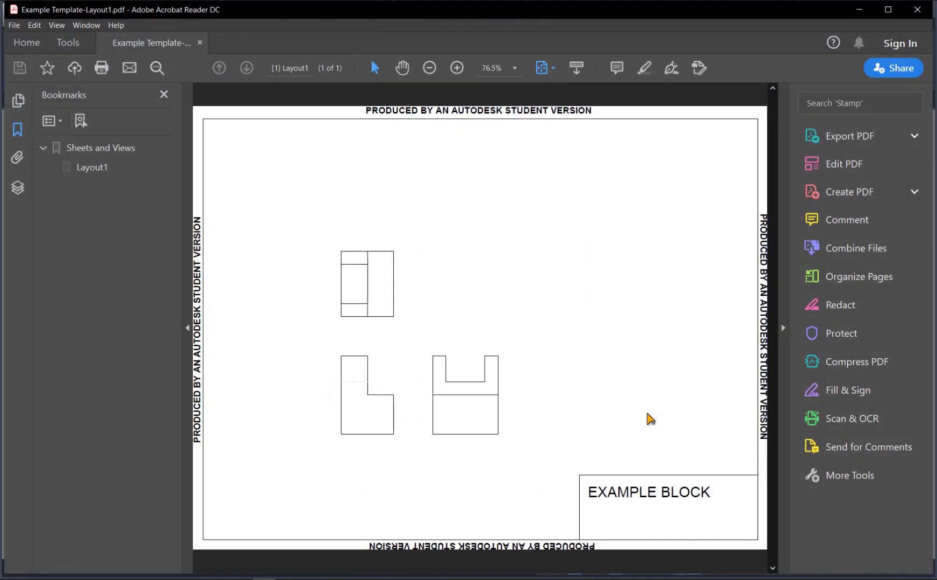